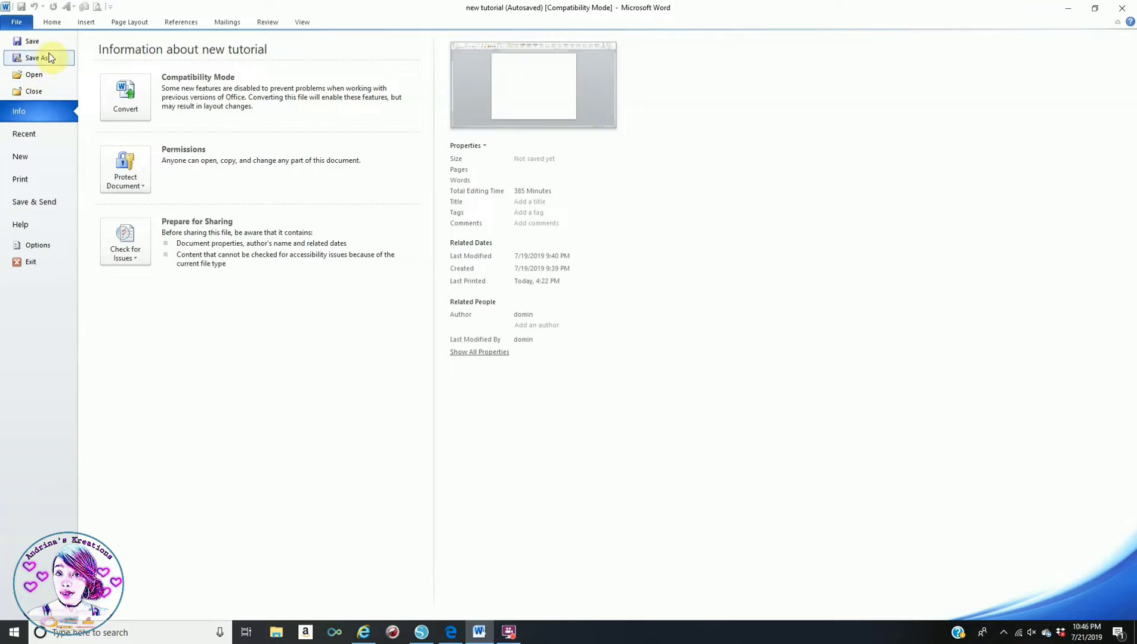
- Dismiss the Save As dialog without saving, leaving the format as Word 97-2003 Document
left_click(52, 60)
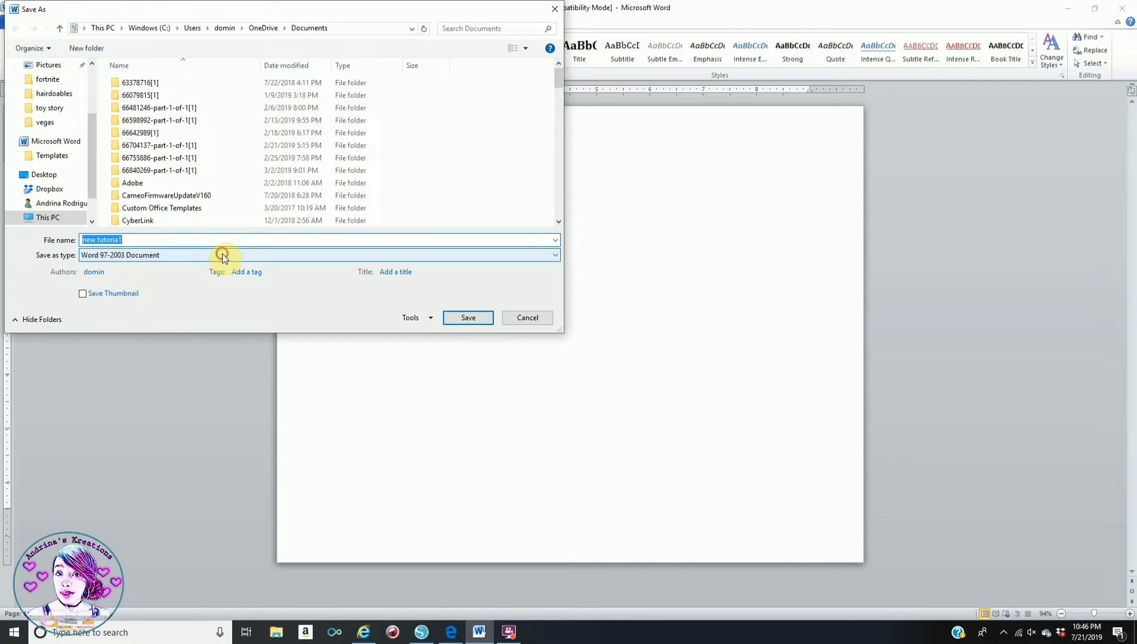
left_click(224, 256)
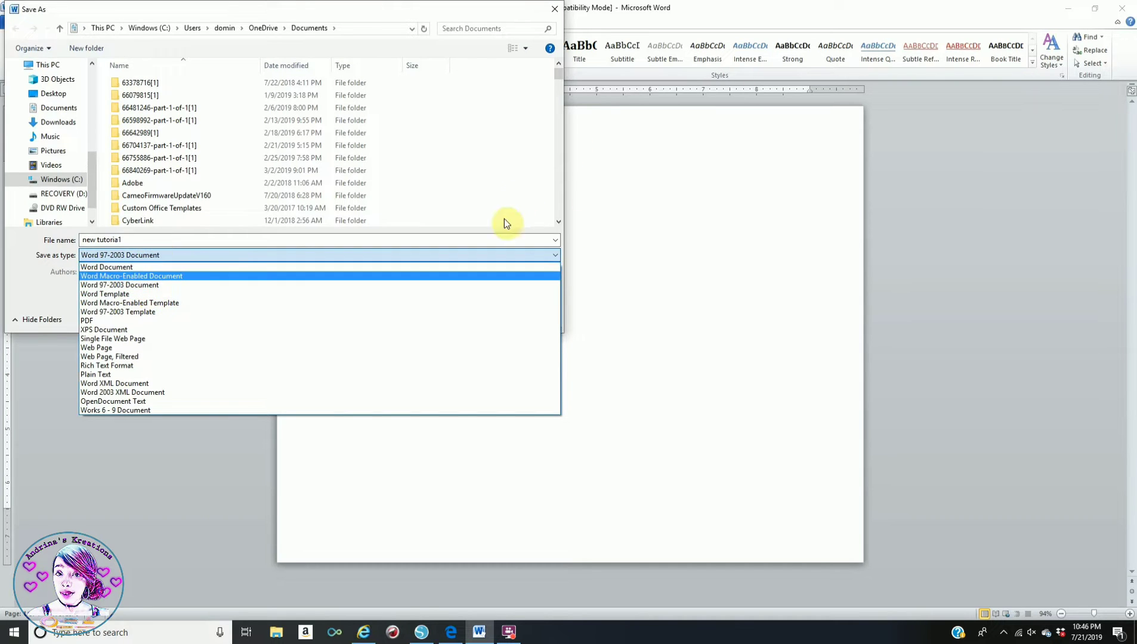
left_click(526, 216)
left_click(527, 317)
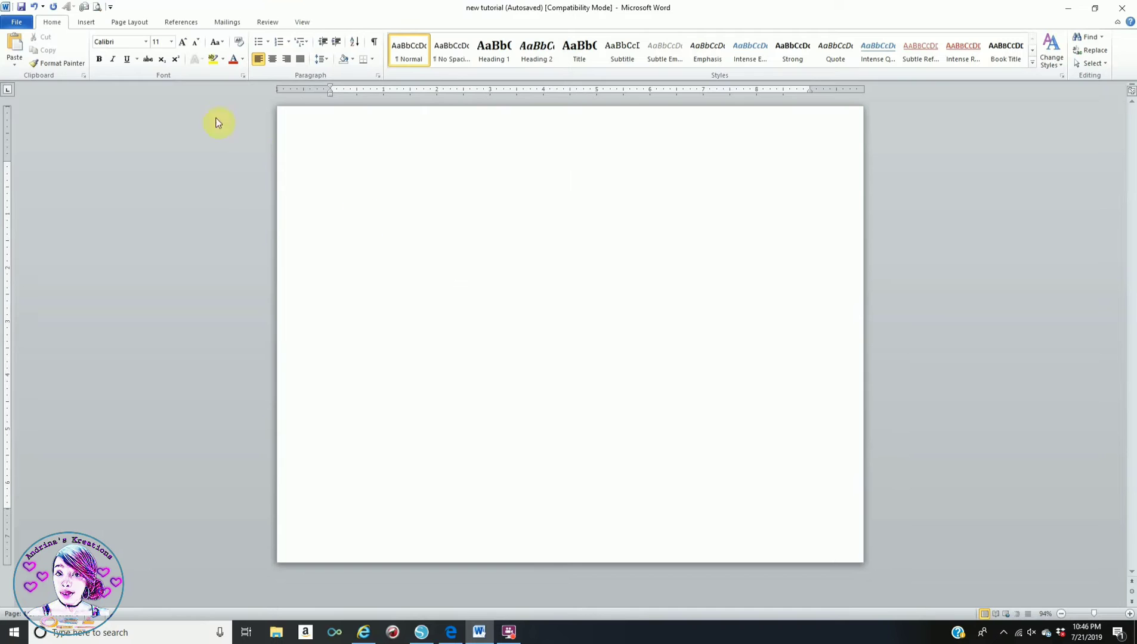
- Switch the page to landscape orientation, leaving the margins unchanged
left_click(119, 23)
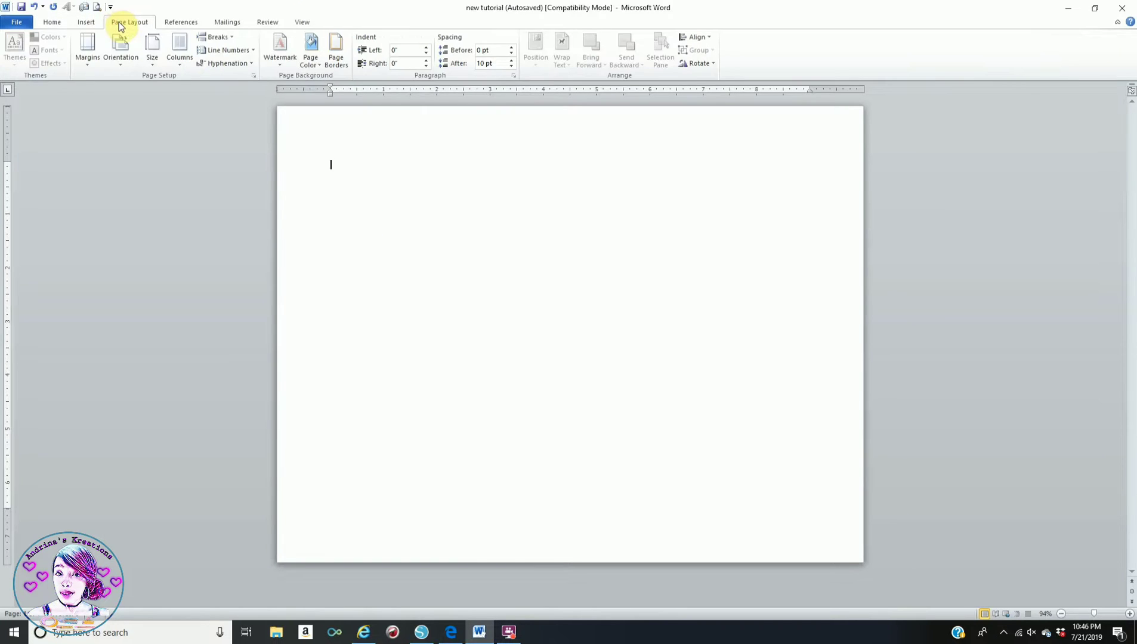
left_click(124, 58)
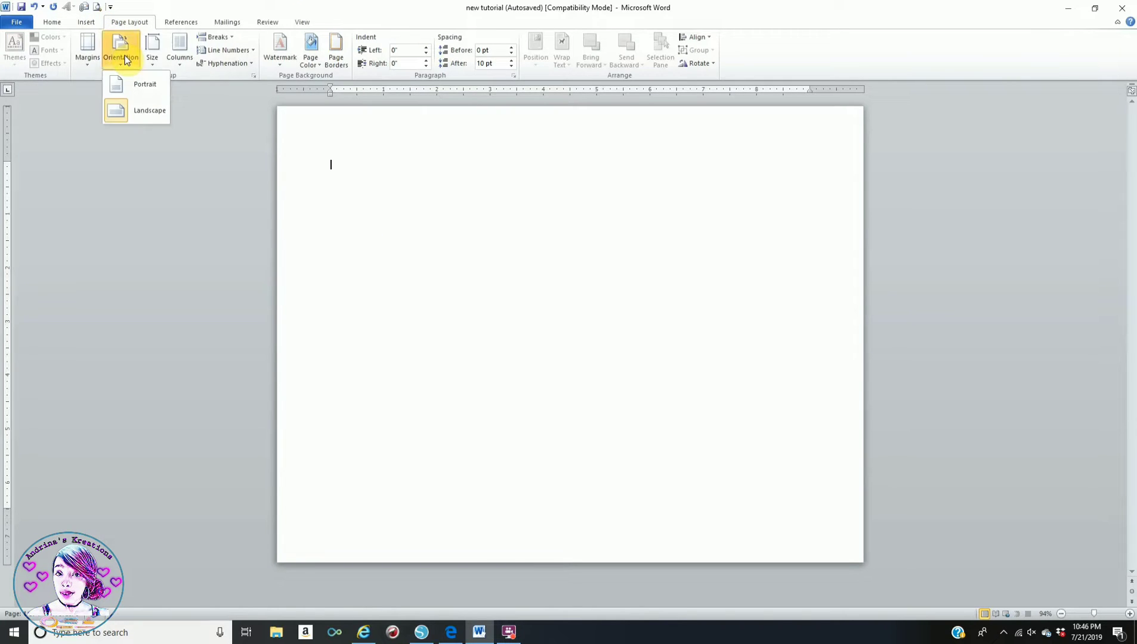
left_click(156, 116)
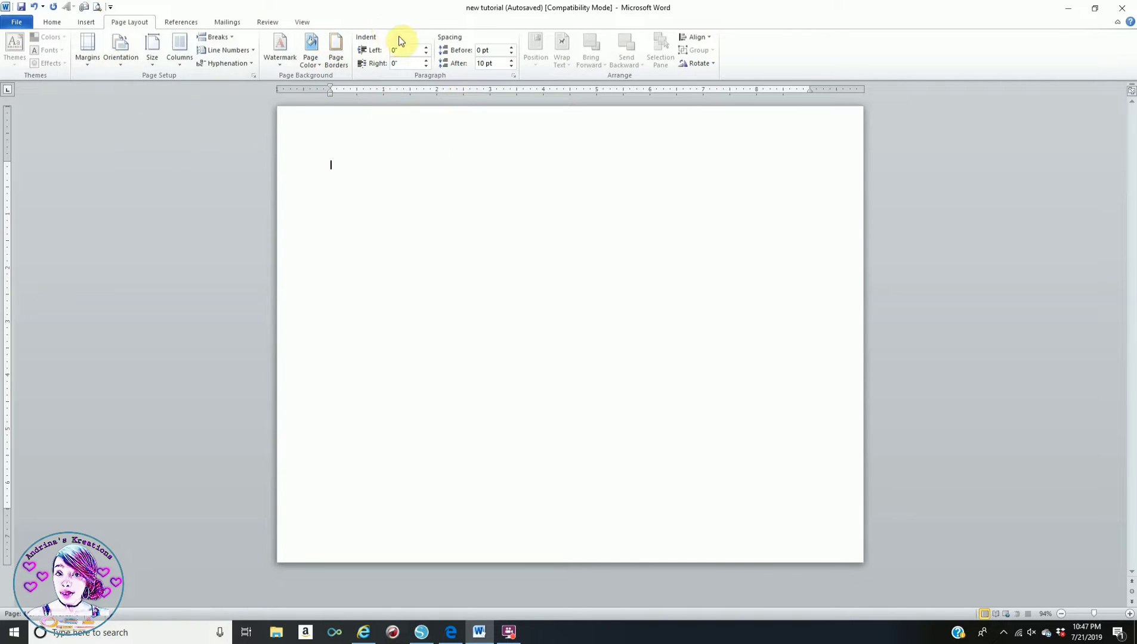
left_click(83, 56)
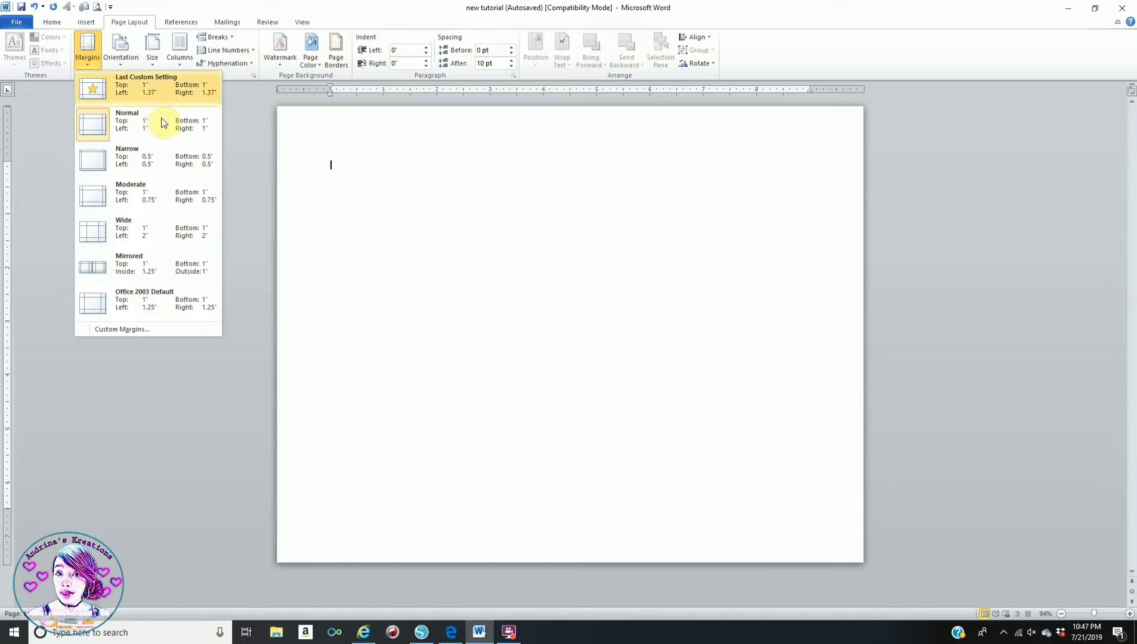
left_click(365, 151)
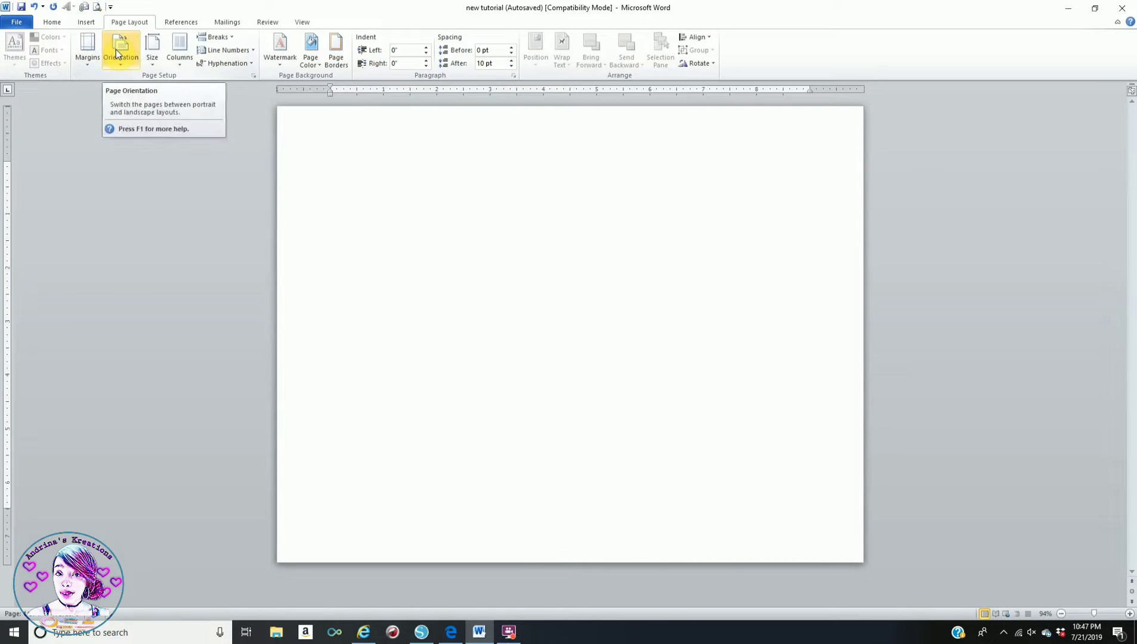
left_click(85, 24)
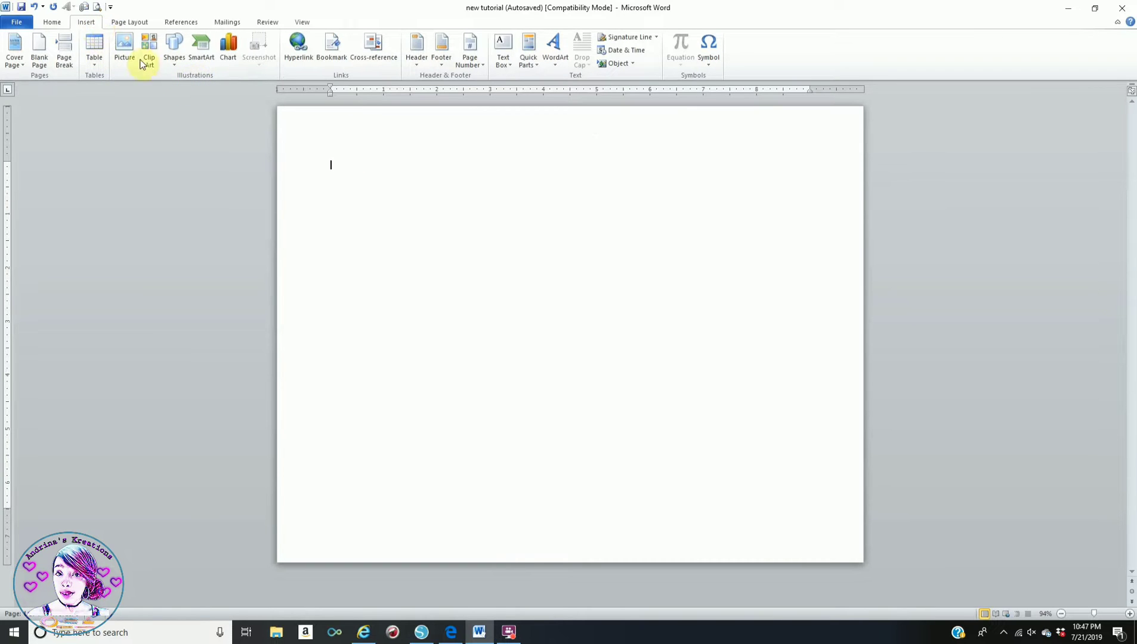
left_click(176, 51)
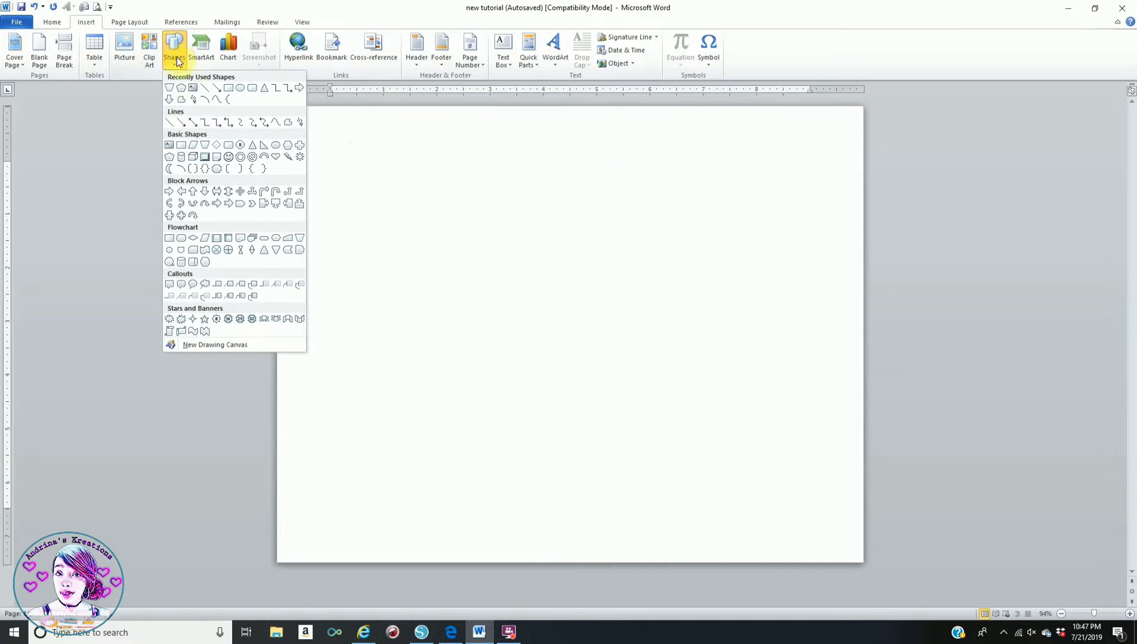
- Draw a rectangle near the page's top-left and size it 2.5" high by 4.38" wide
left_click(229, 89)
mouse_move(317, 133)
left_mouse_down()
mouse_move(361, 197)
mouse_move(460, 207)
left_mouse_up()
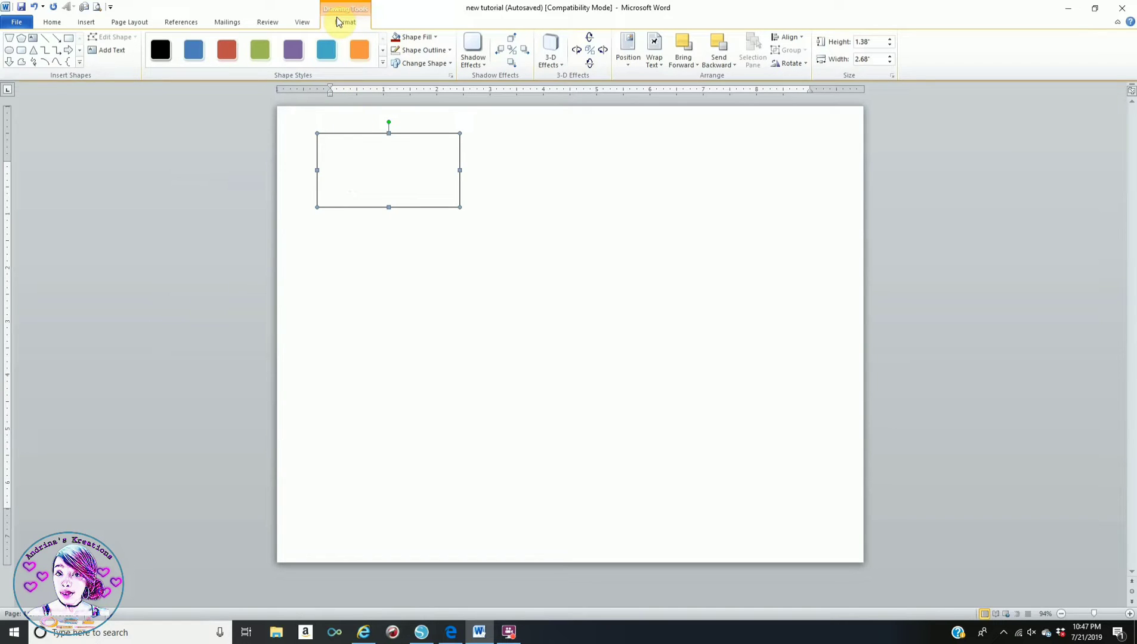
left_click(873, 42)
type("2.5")
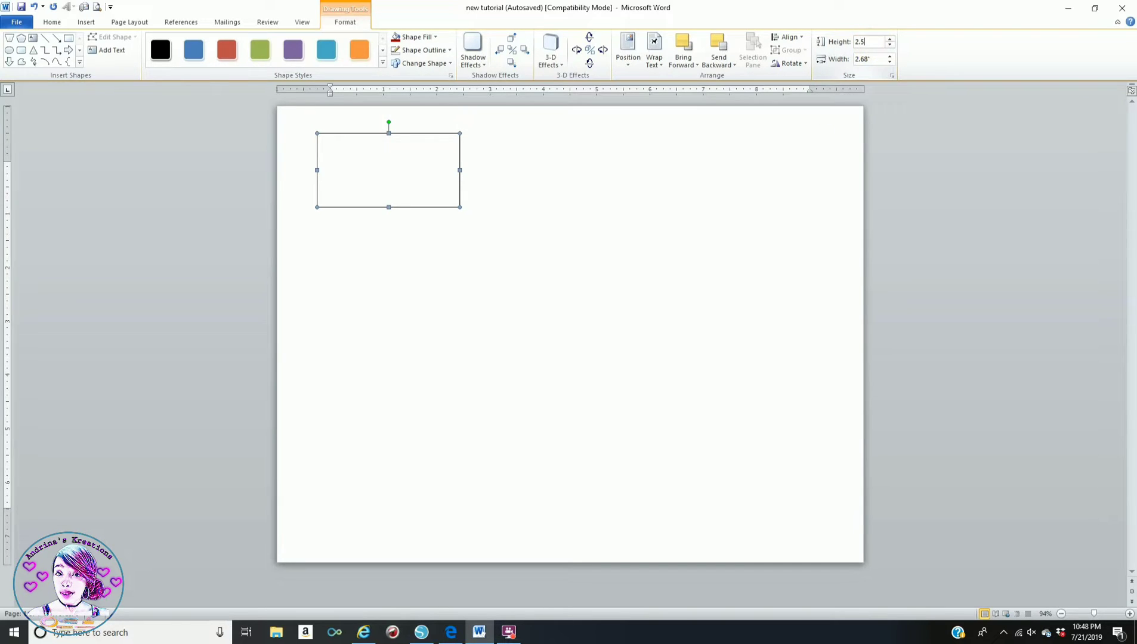
key("Return")
left_click(870, 60)
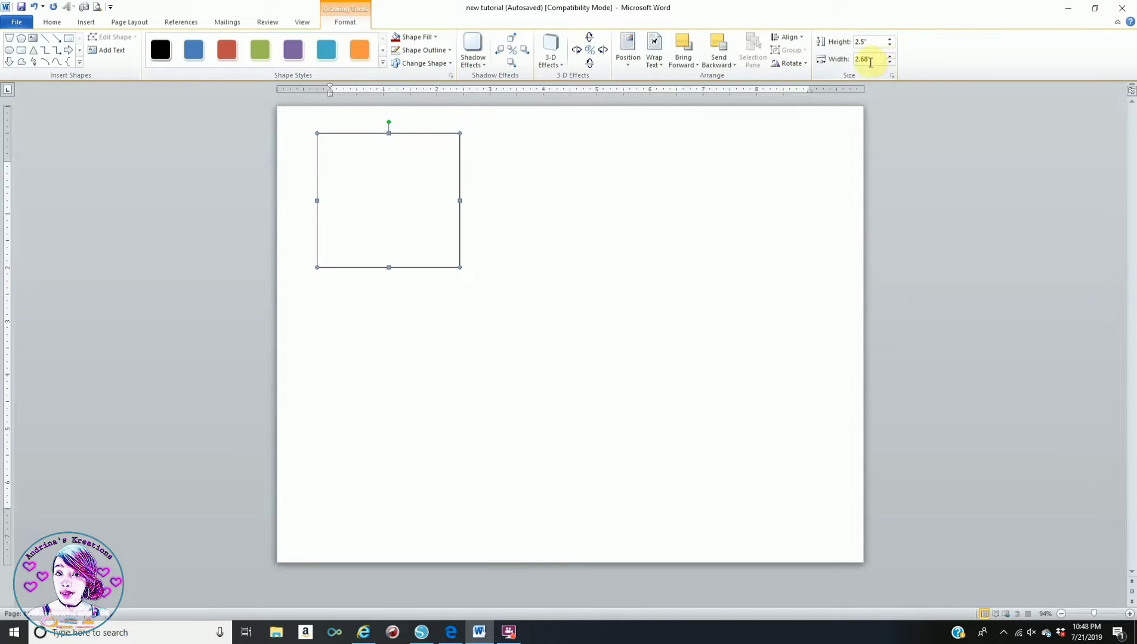
double_click(871, 61)
type("4.38")
key("Return")
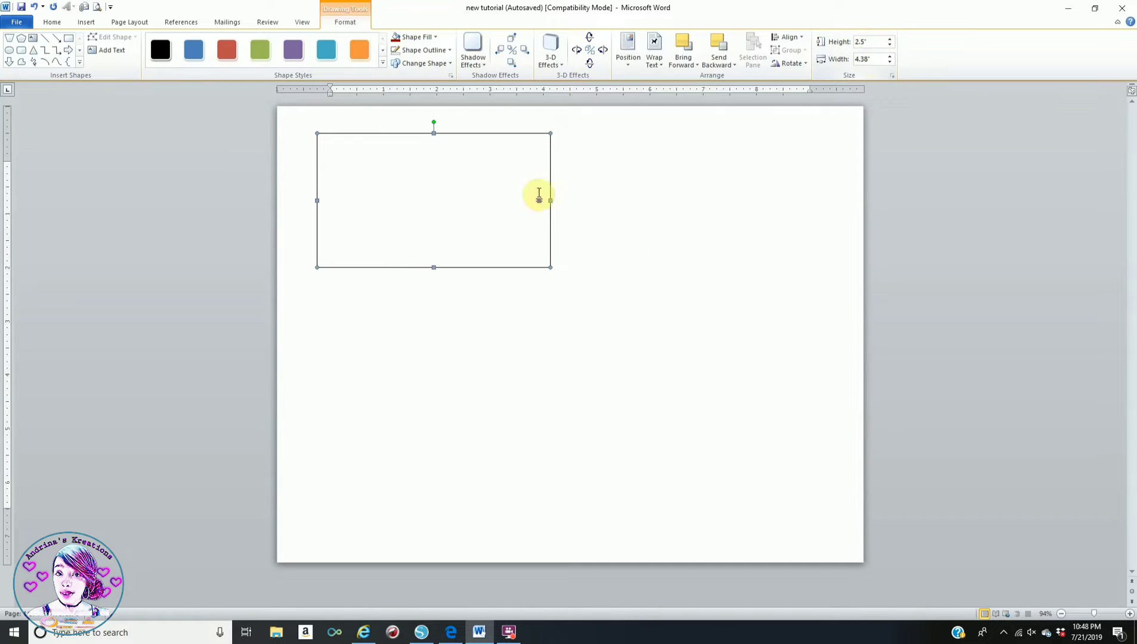
left_click(619, 191)
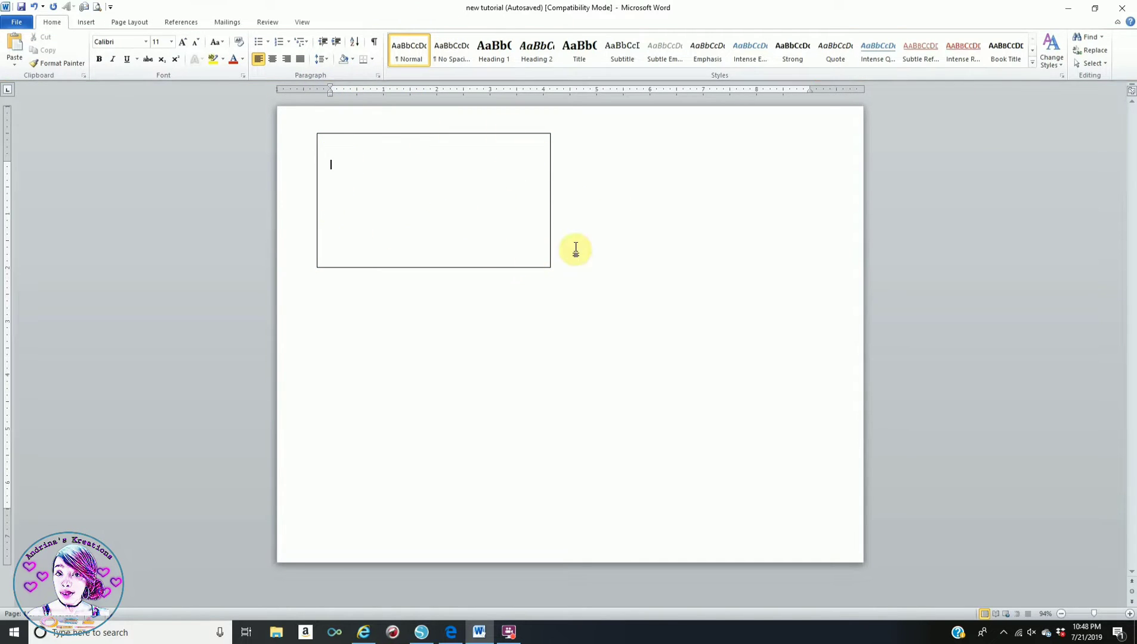
left_click(86, 23)
- Draw a rounded rectangle inside the box and size it 1.34" high by 3.3" wide
left_click(178, 53)
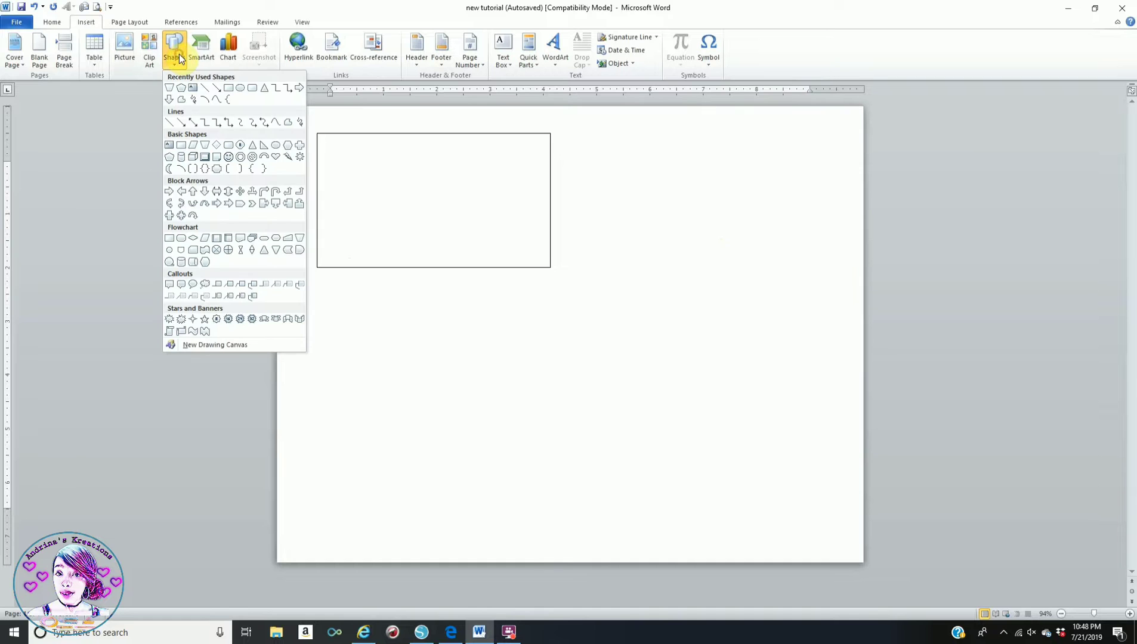
left_click(252, 89)
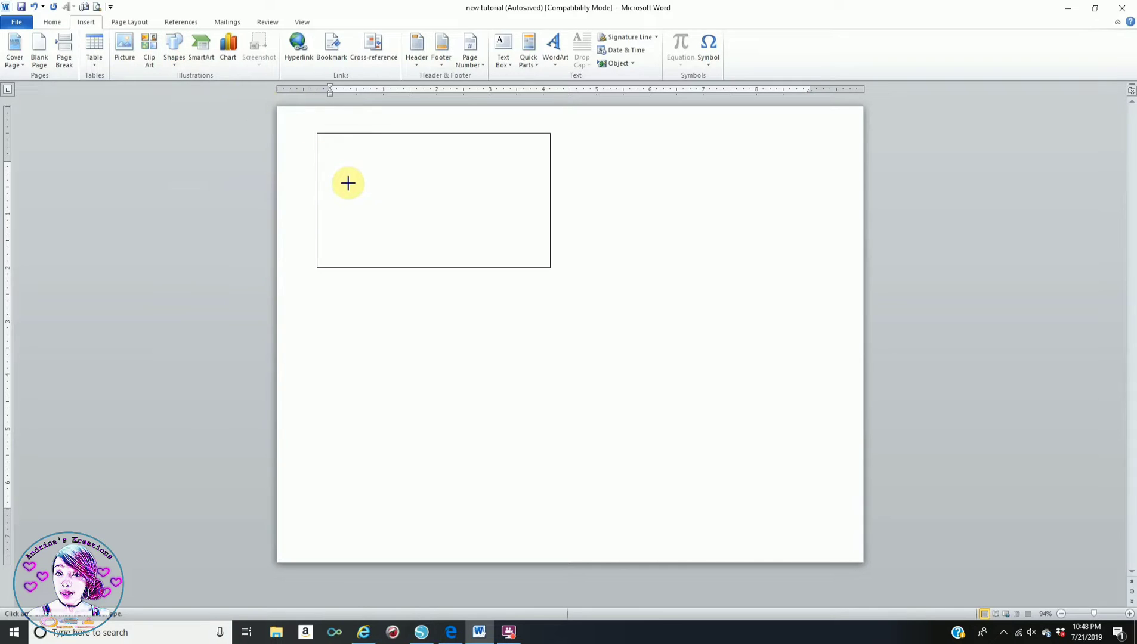
left_click_drag(335, 164, 457, 215)
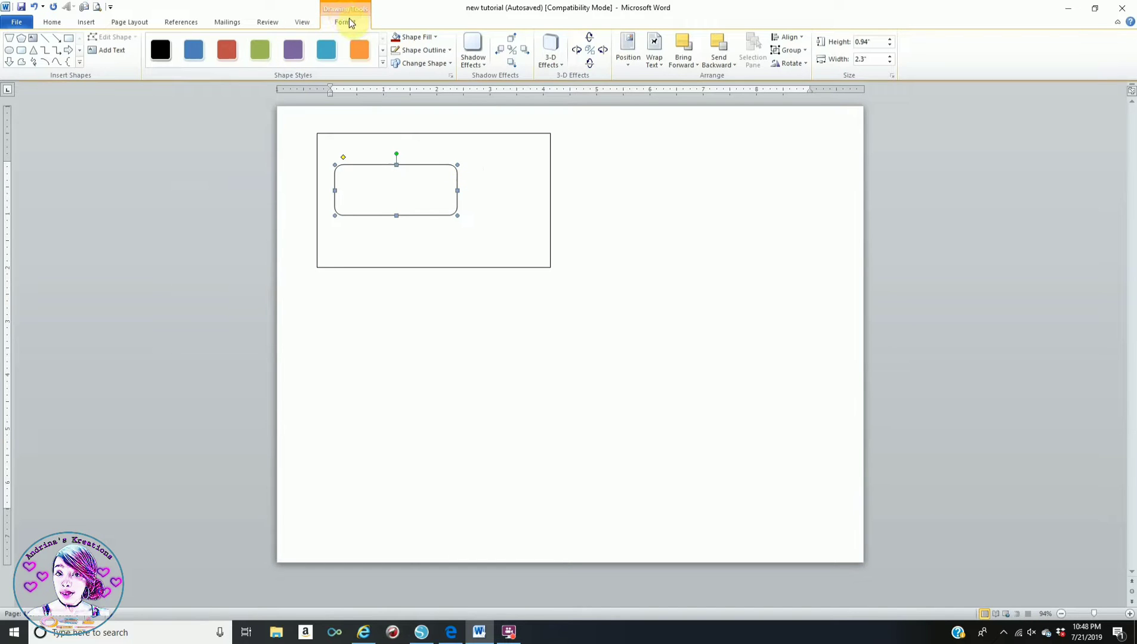
left_click(875, 40)
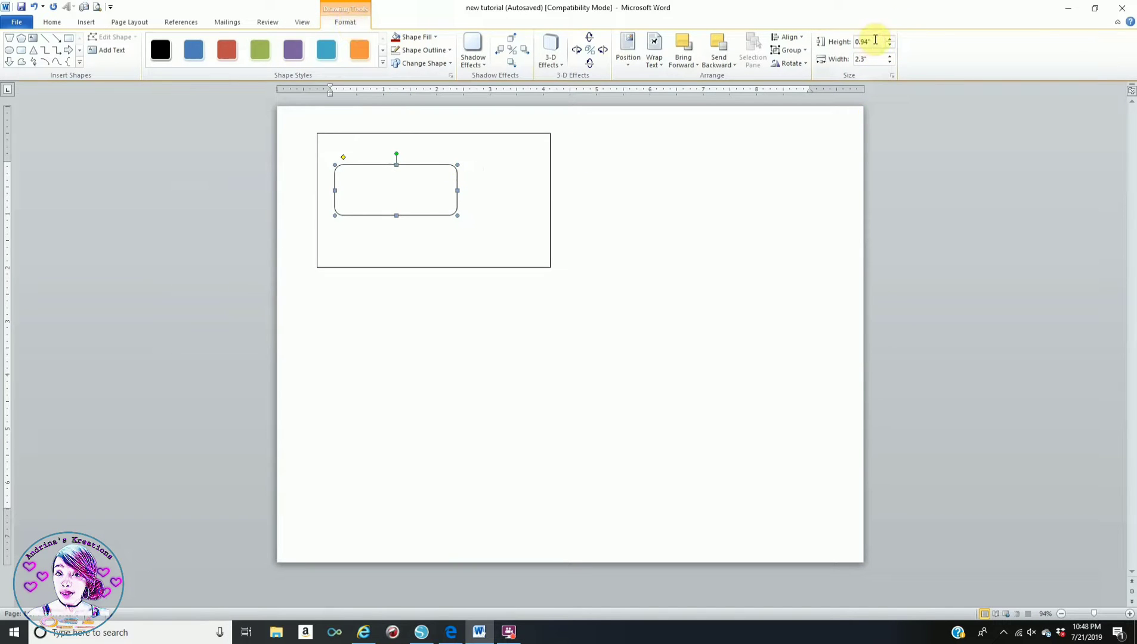
type("1.34\"")
key("Return")
left_click(863, 58)
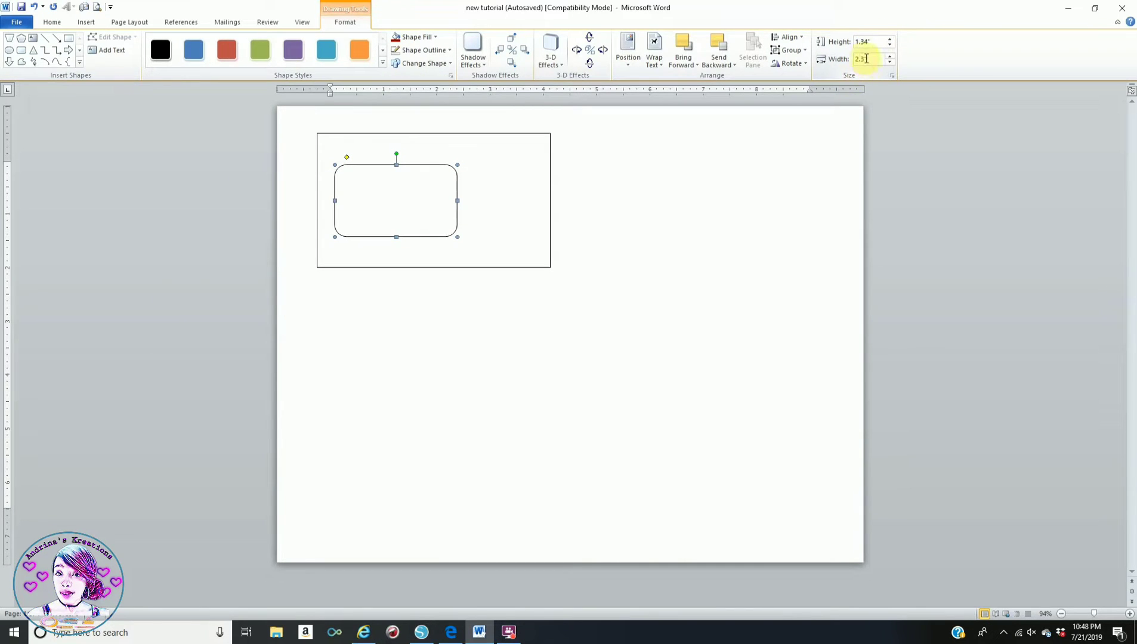
double_click(869, 59)
type("3.3")
key("Return")
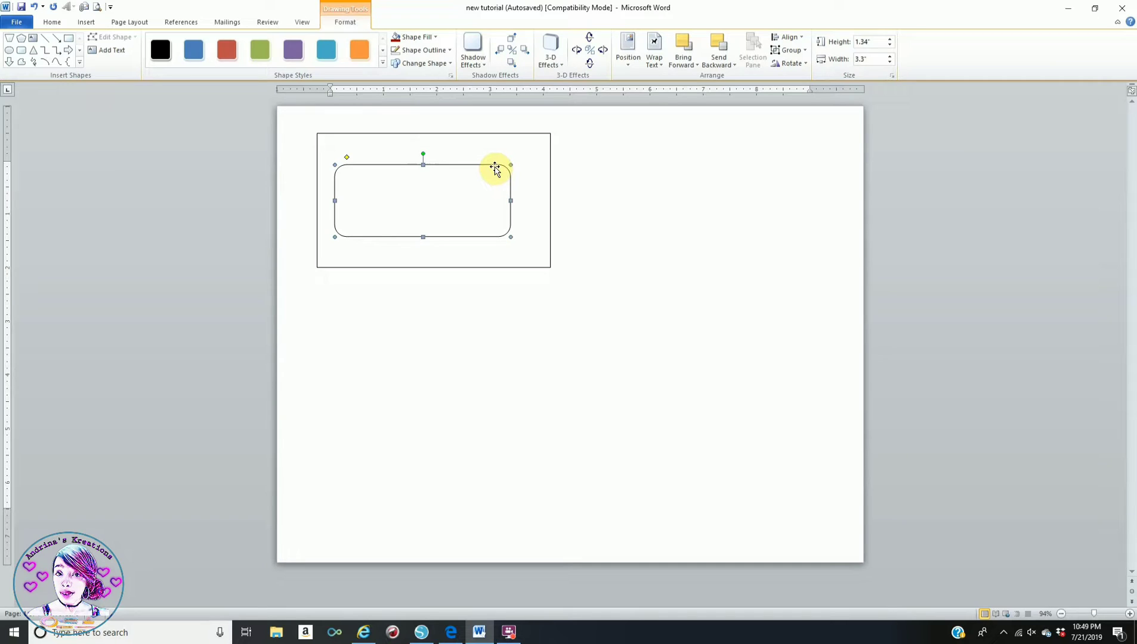
- Select the rounded rectangle and the outer box together
left_click(639, 244)
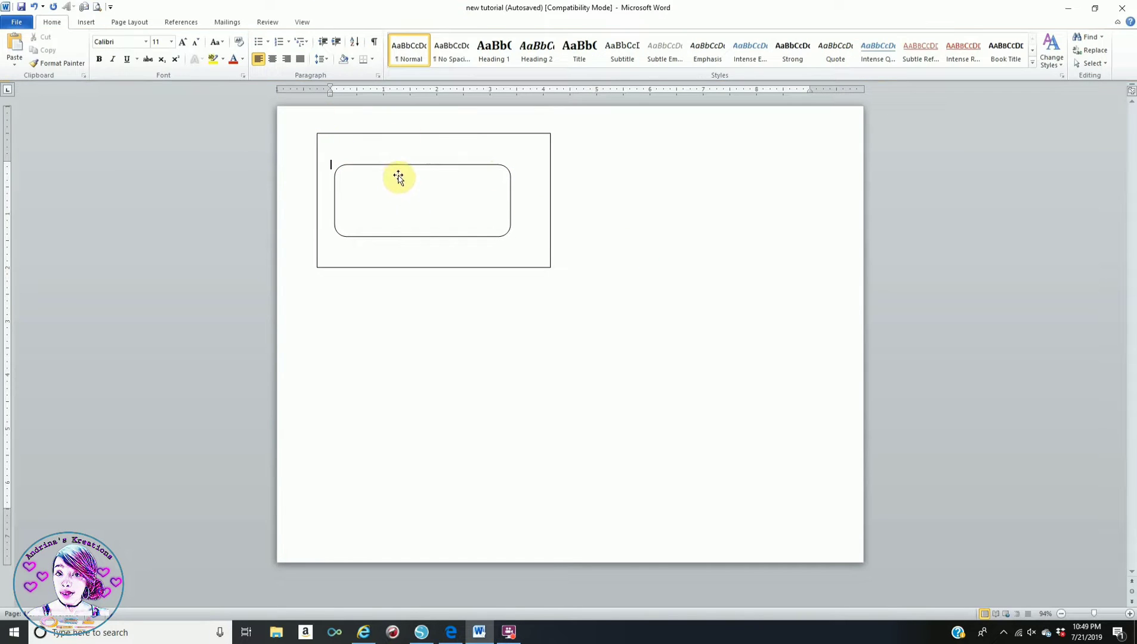
left_click(384, 167)
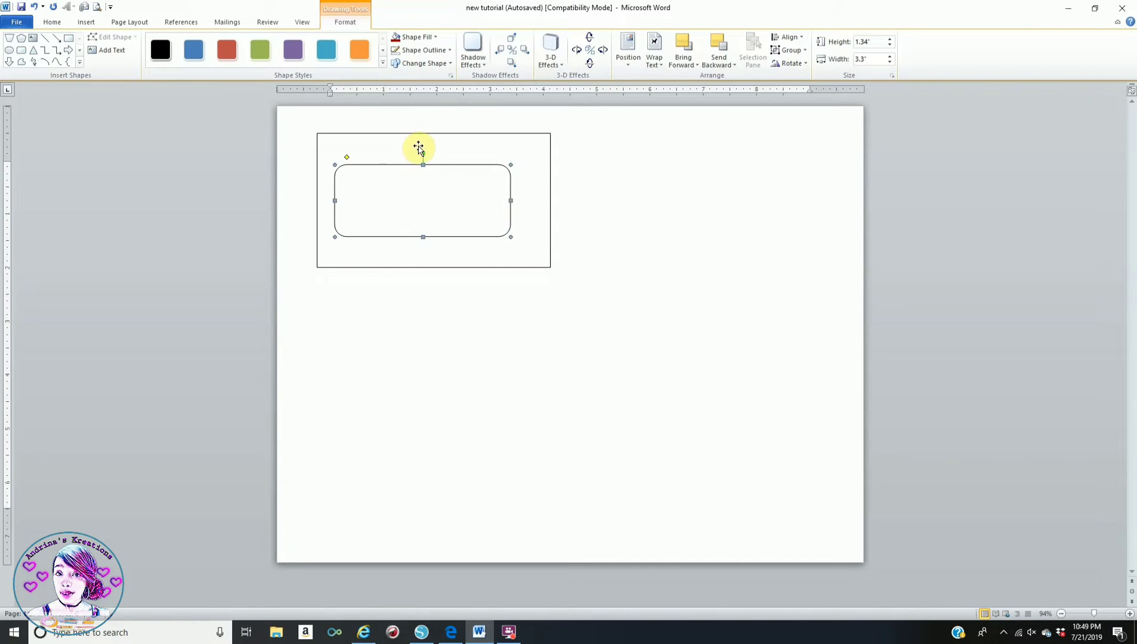
left_click(460, 134, "shift")
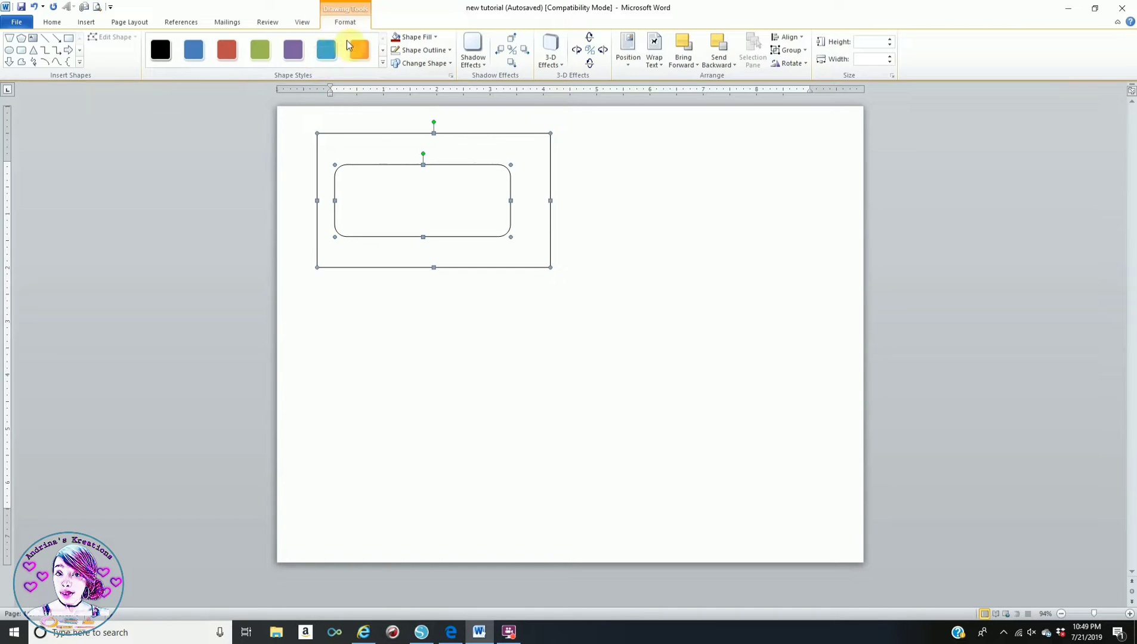
left_click(790, 38)
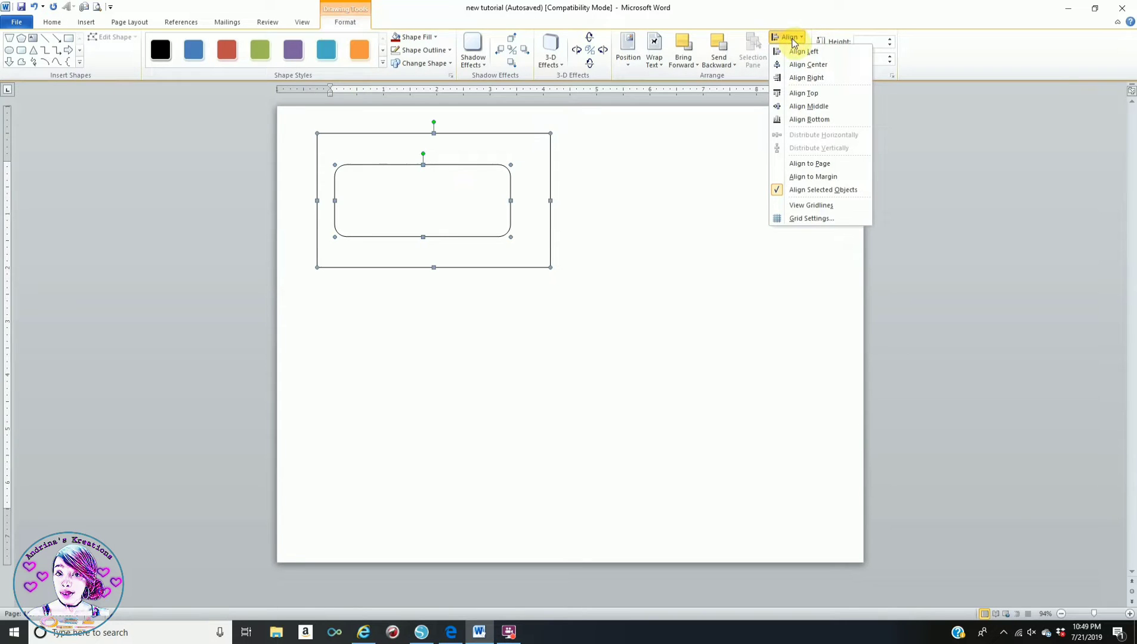
- Centre the rounded rectangle vertically and horizontally within the outer box
left_click(803, 107)
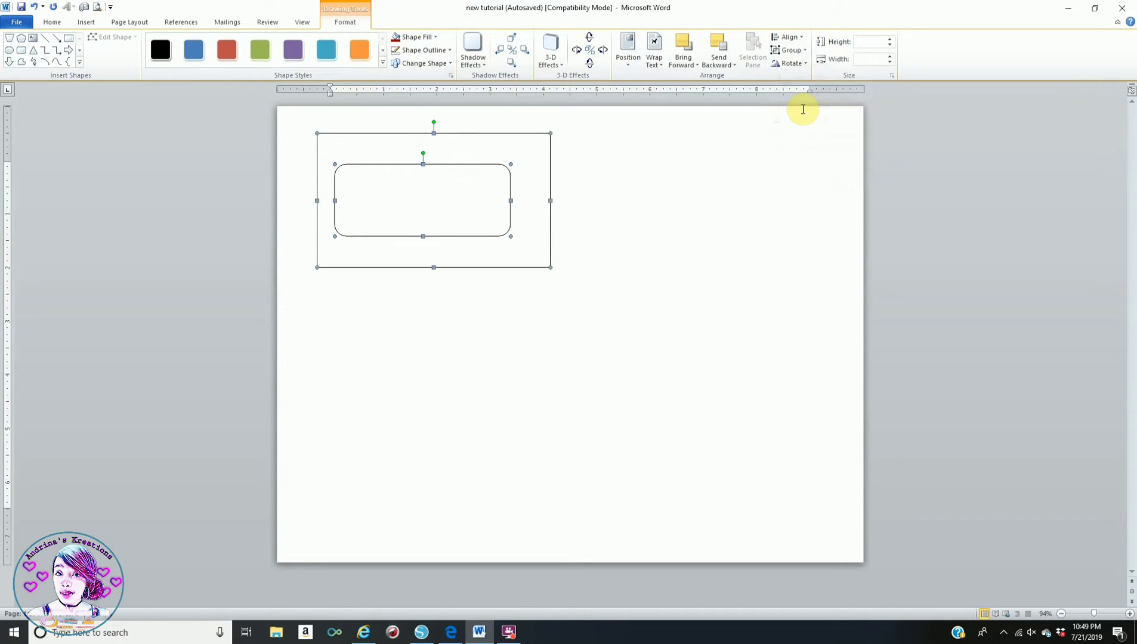
left_click(786, 39)
left_click(805, 63)
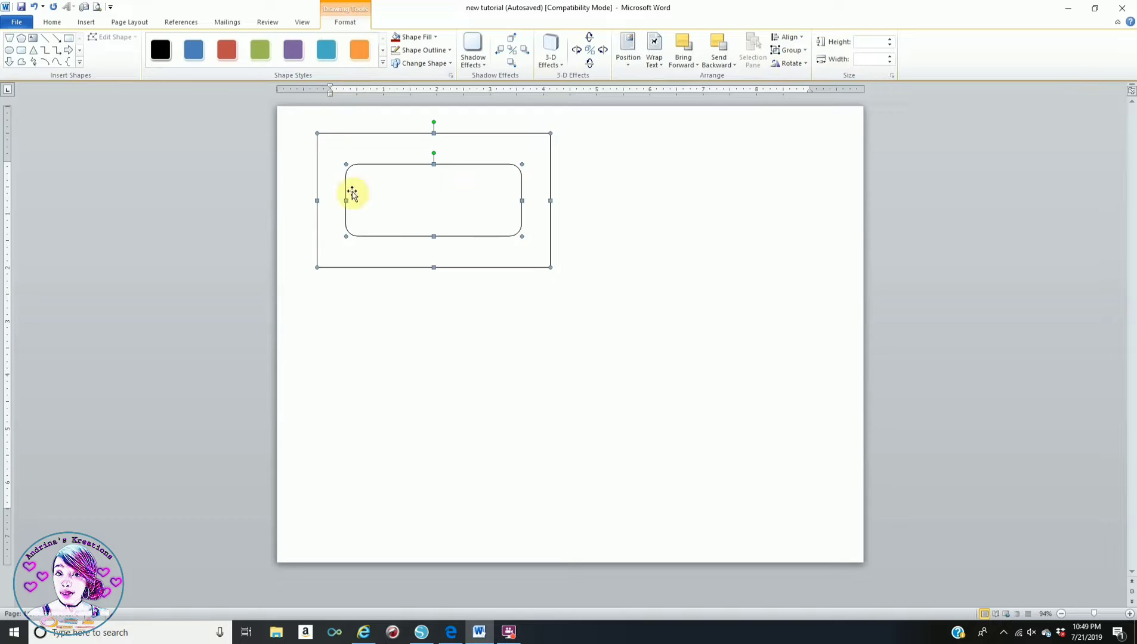
left_click(617, 188)
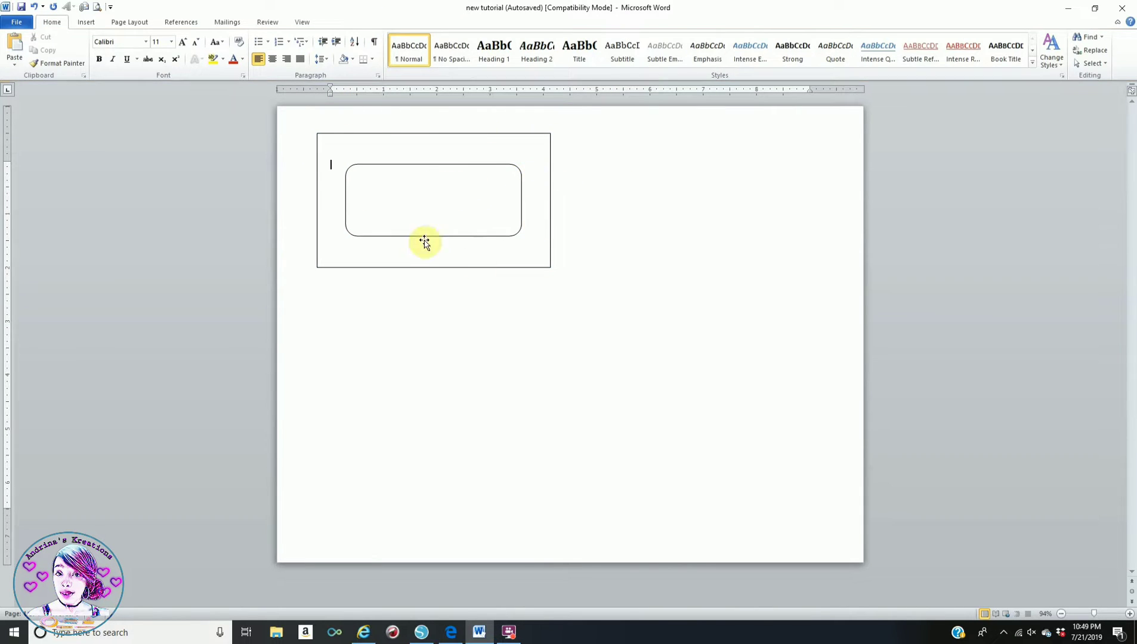
- Set the rounded rectangle's Shape Outline to No Outline
left_click(473, 165)
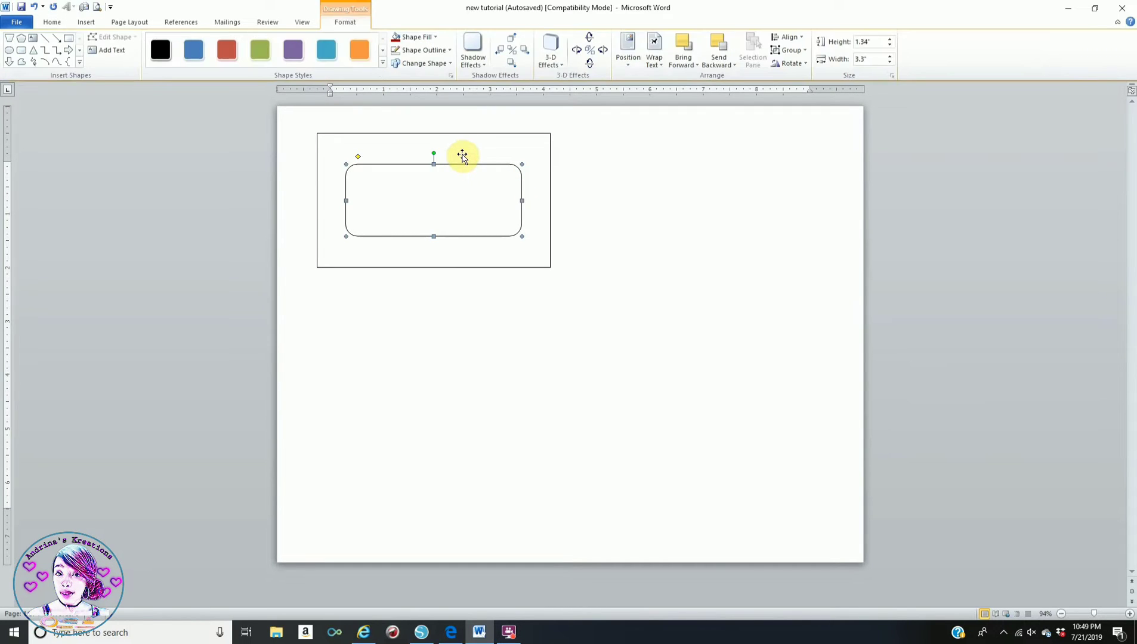
left_click(433, 50)
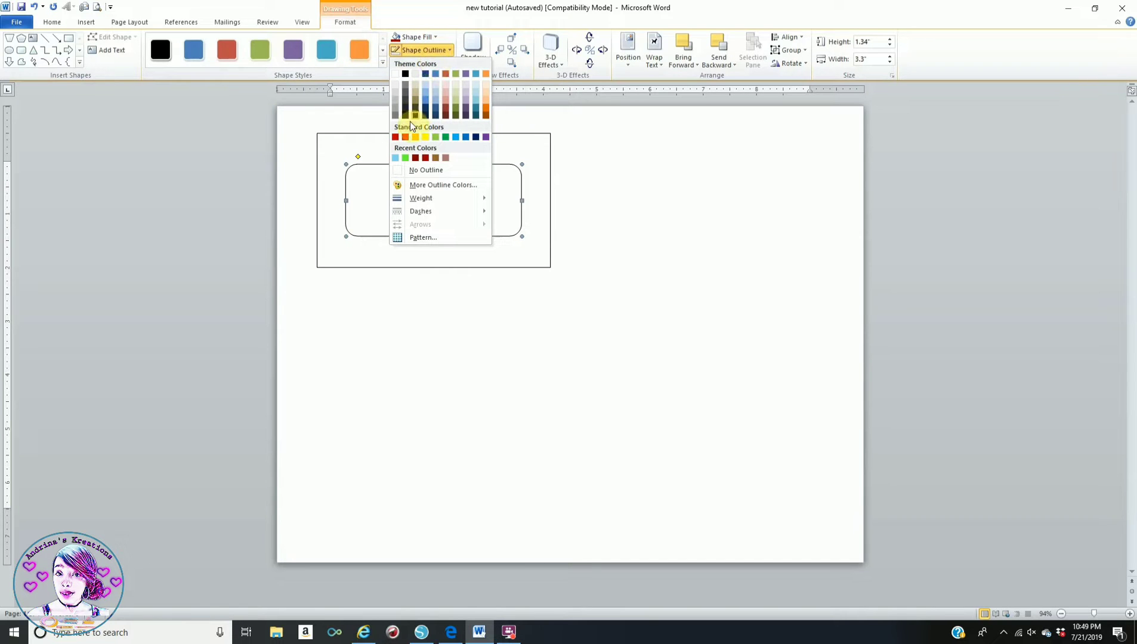
left_click(394, 173)
left_click(703, 223)
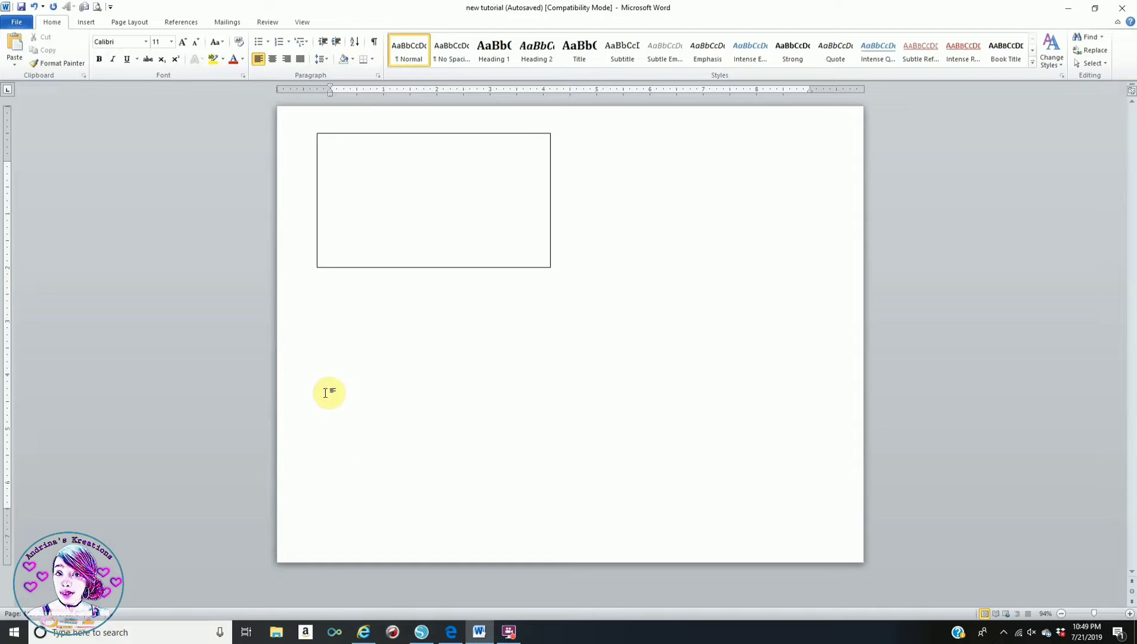
left_click(83, 24)
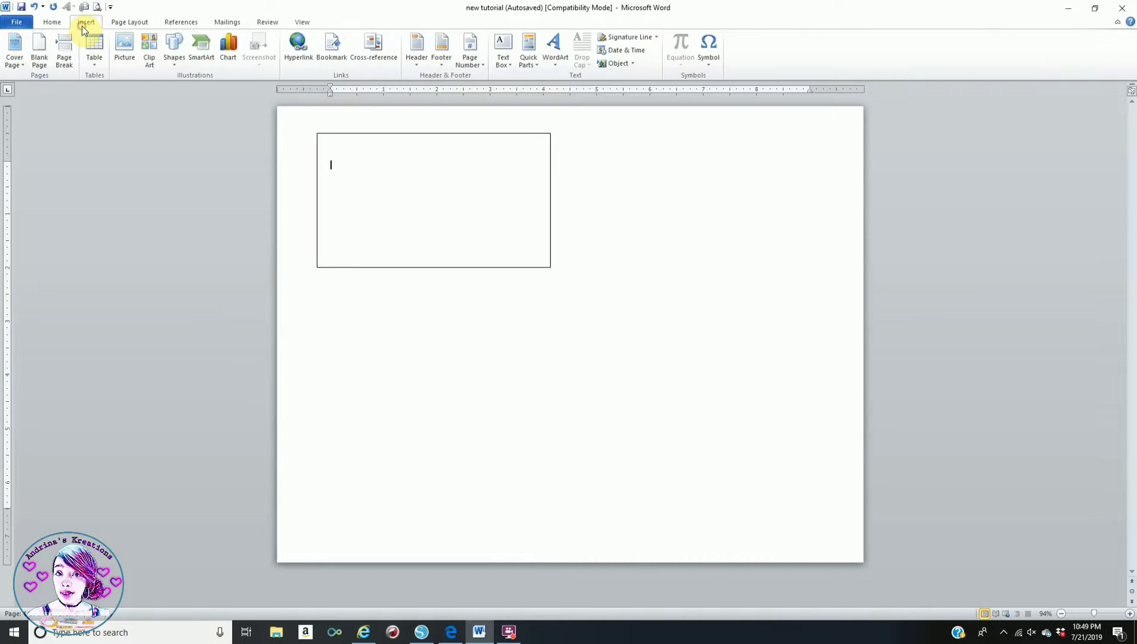
- Draw a rectangle below the first box, sized 2.48" high by 4.38" wide
left_click(173, 46)
left_click(229, 85)
mouse_move(316, 288)
left_mouse_down()
mouse_move(350, 379)
mouse_move(540, 404)
left_mouse_up()
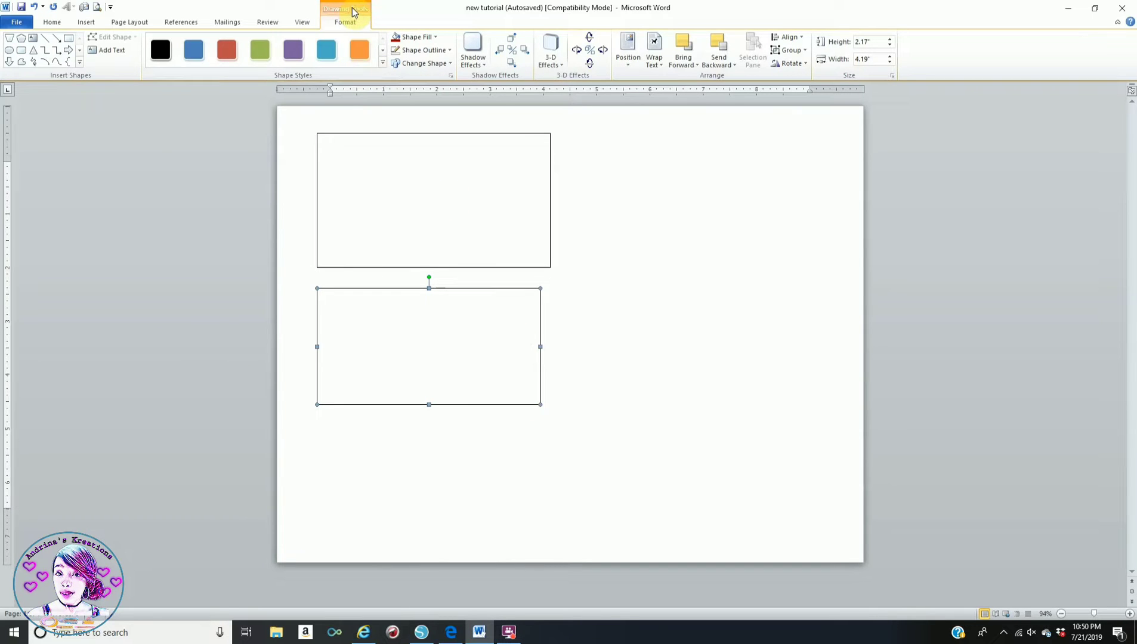
left_click(867, 42)
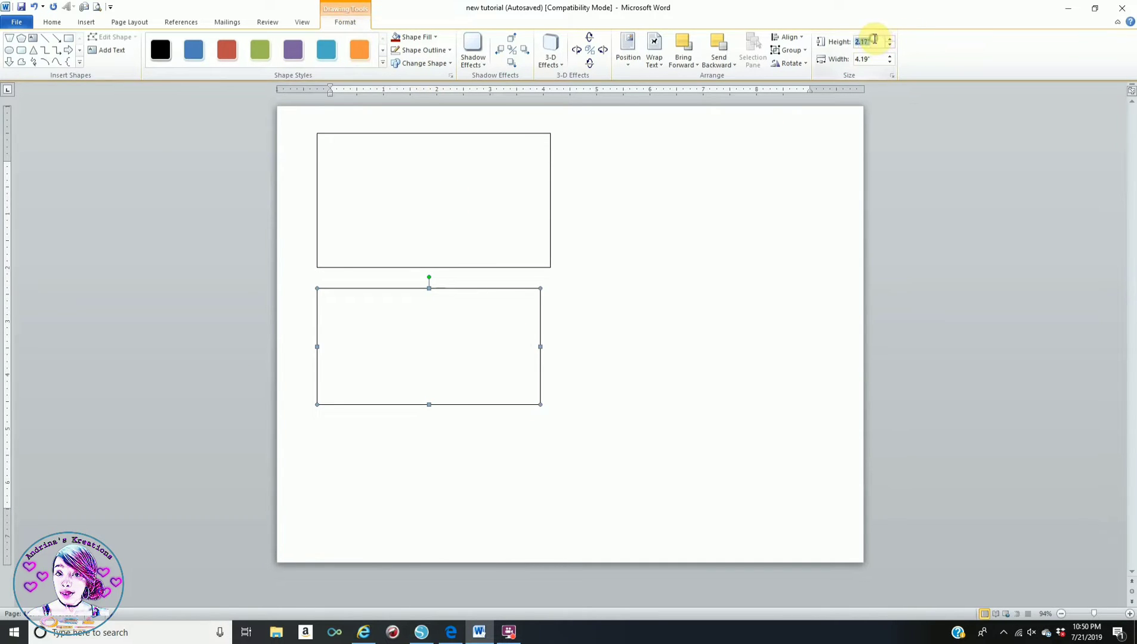
type("2.48")
key("Return")
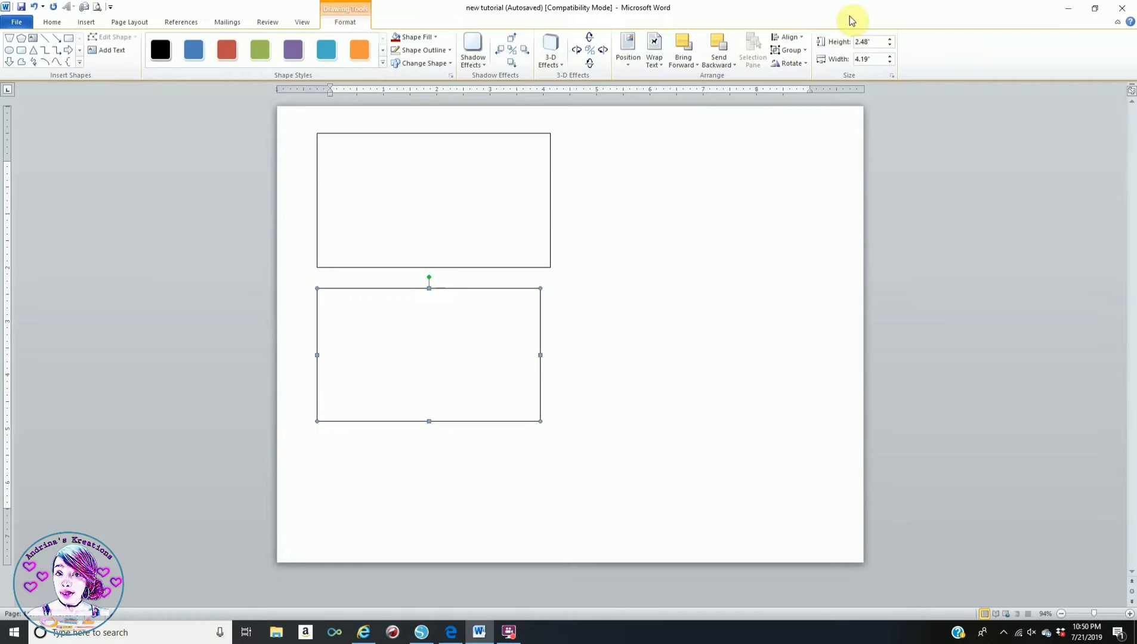
left_click(872, 59)
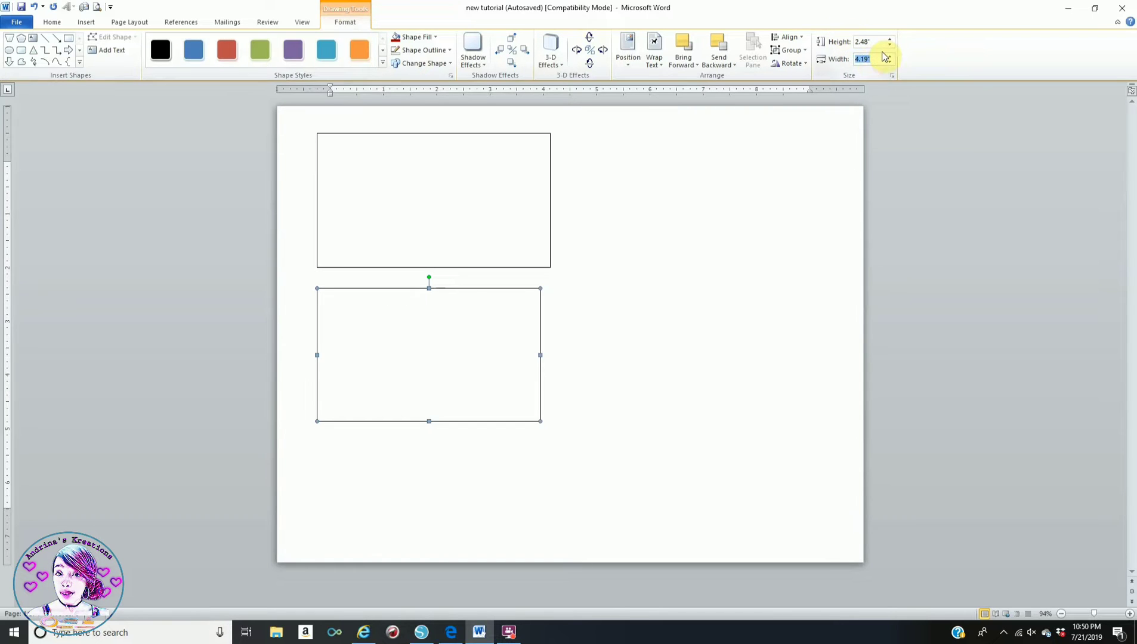
type("4.38")
key("Return")
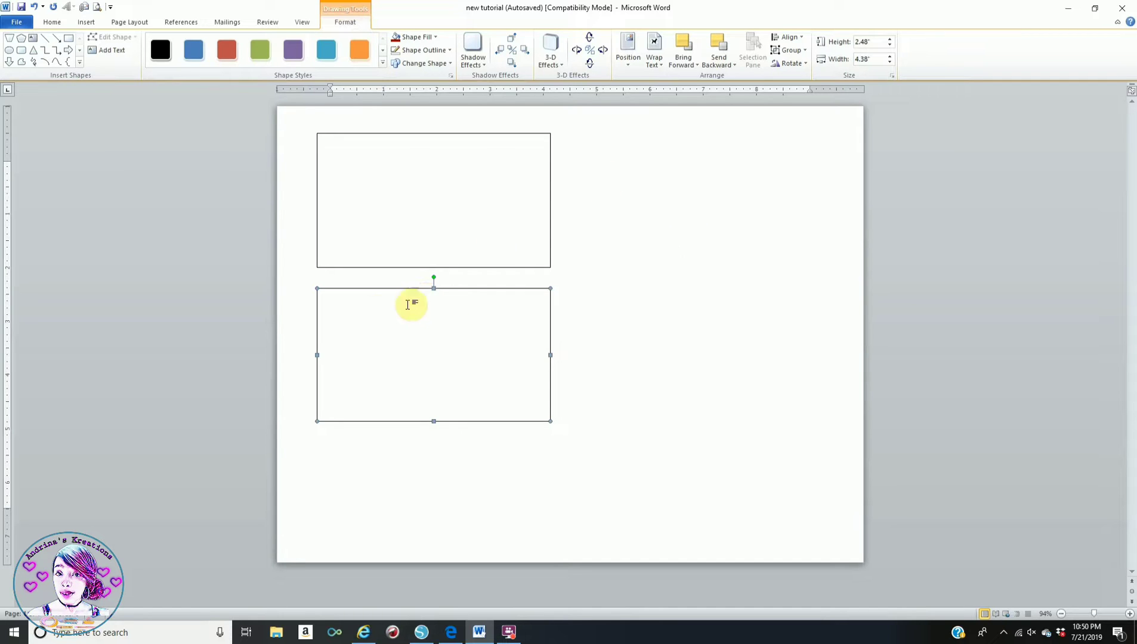
left_click(623, 258)
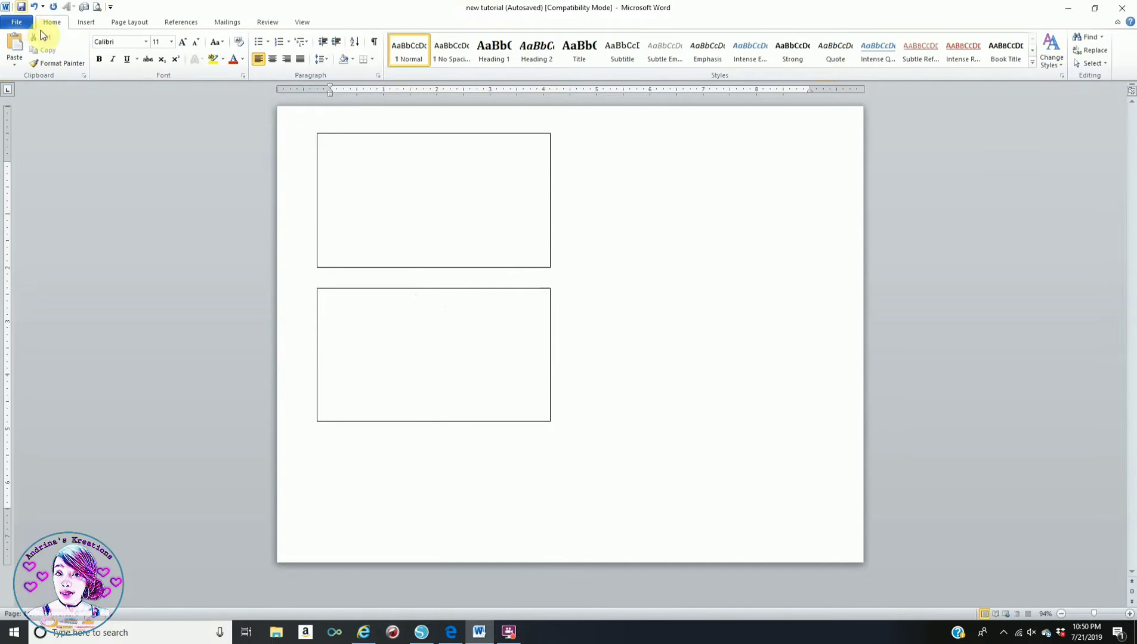
left_click(85, 23)
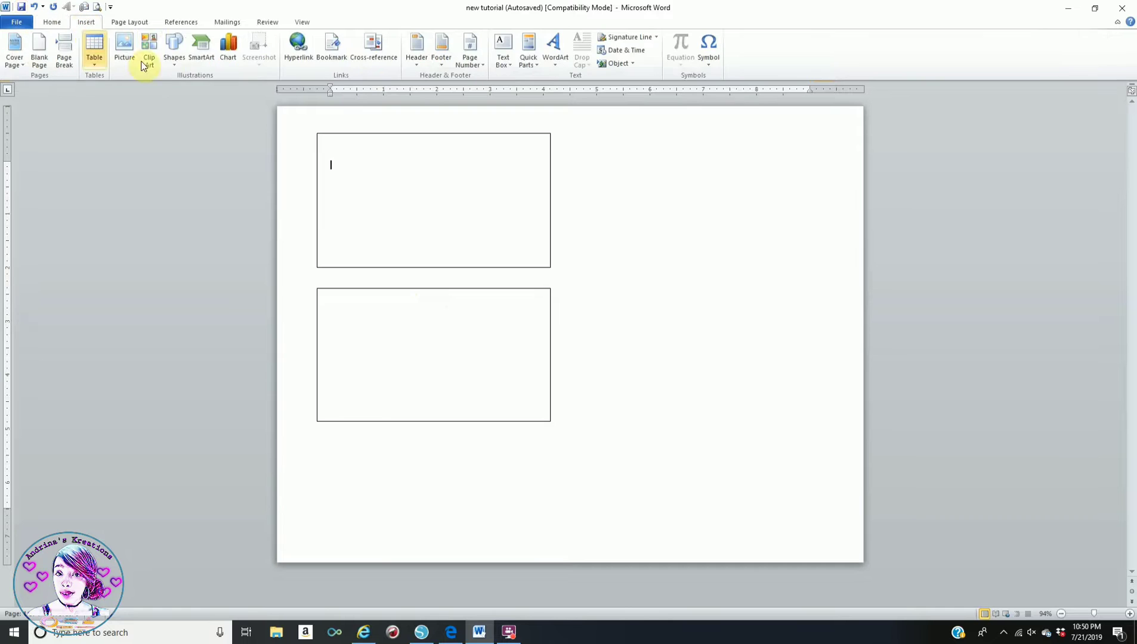
- Draw a 5" by 4.38" rectangle right of the boxes and nudge it closer to them
left_click(174, 50)
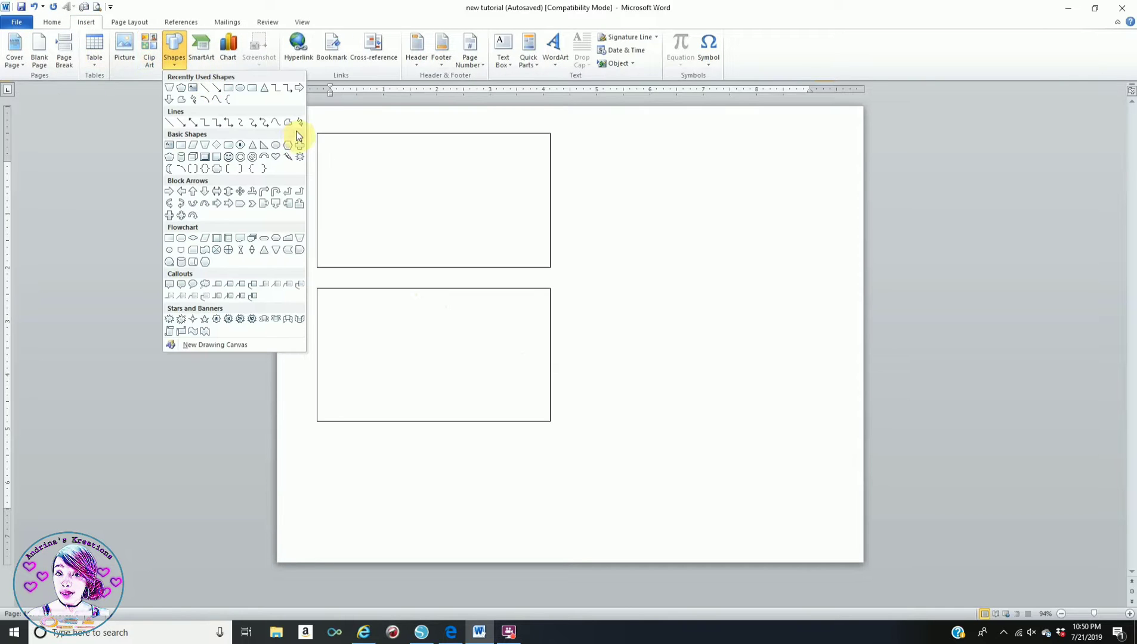
left_click(228, 90)
mouse_move(583, 133)
left_mouse_down()
mouse_move(741, 167)
mouse_move(790, 333)
left_mouse_up()
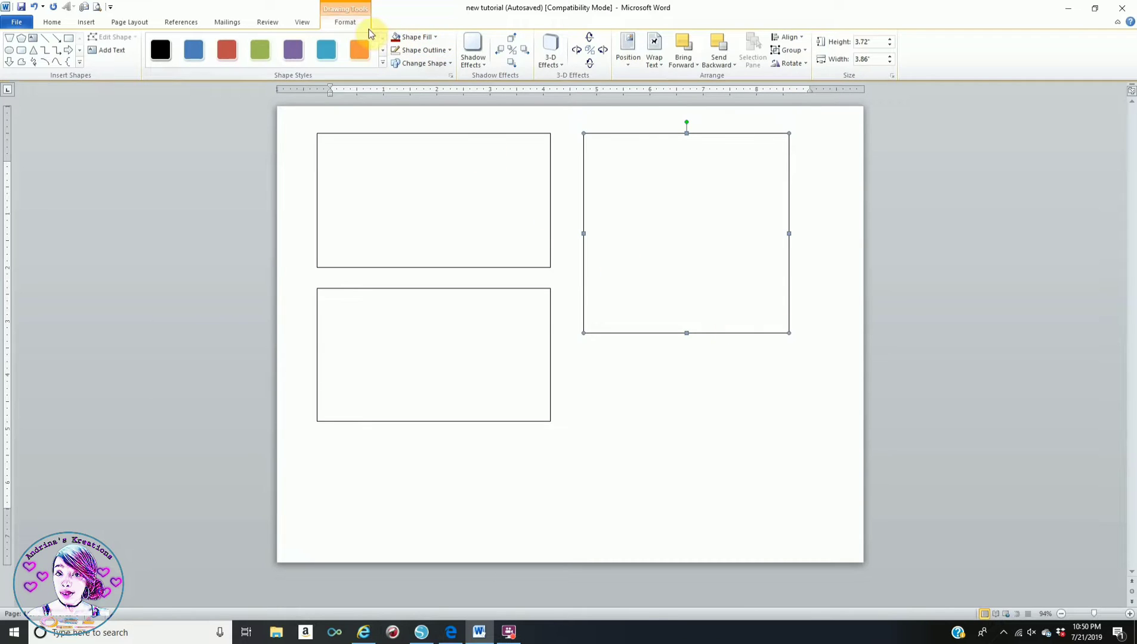
left_click(872, 42)
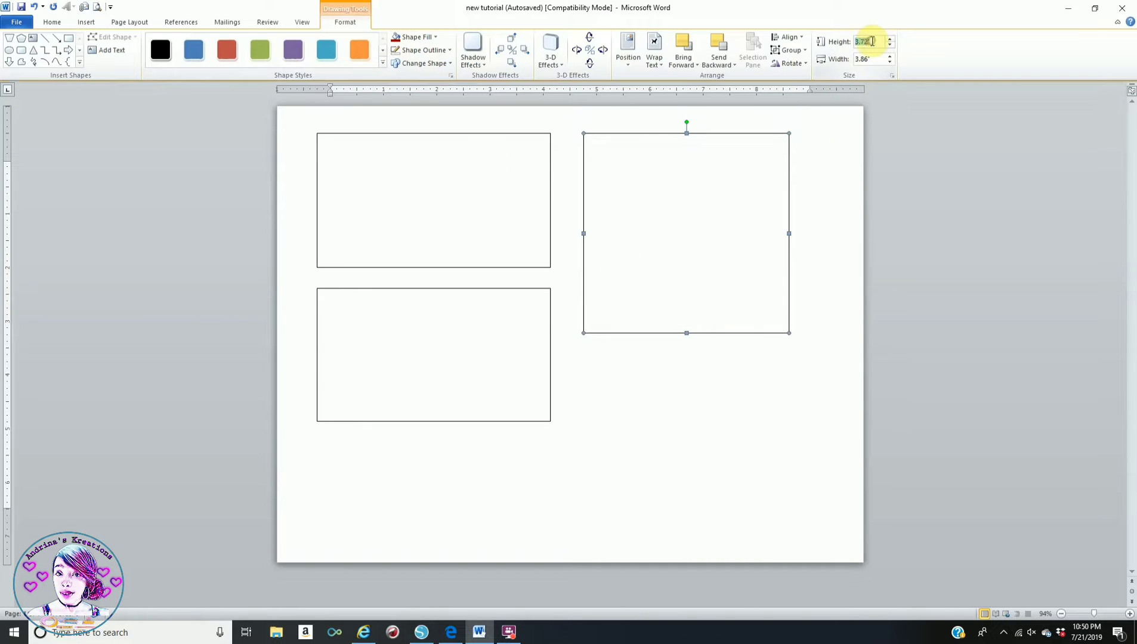
type("5")
key("Return")
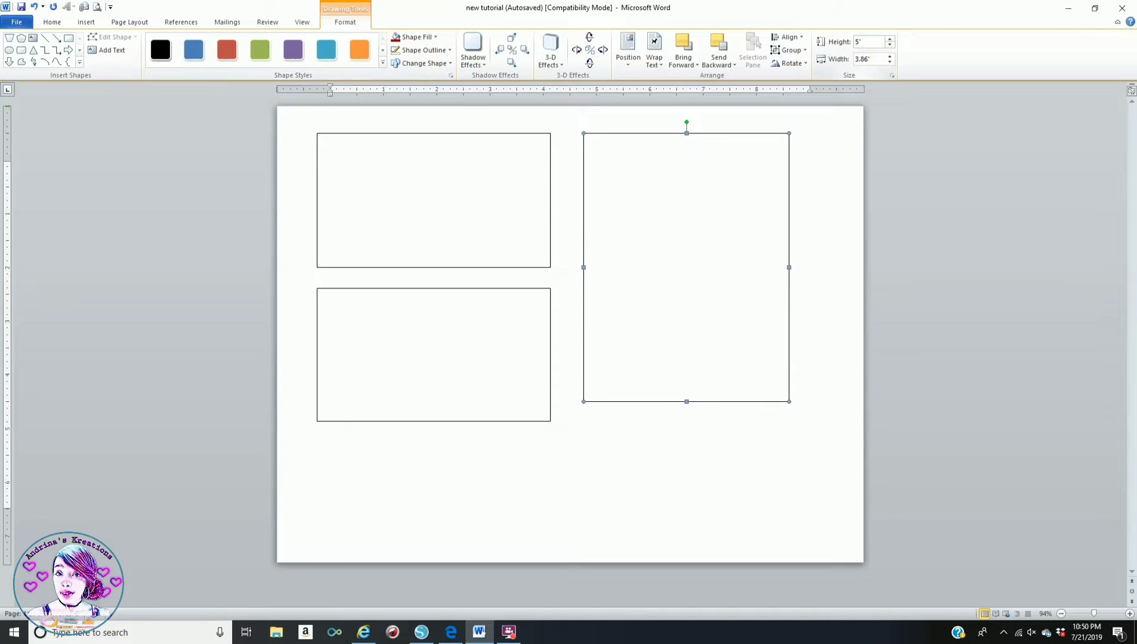
left_click(877, 56)
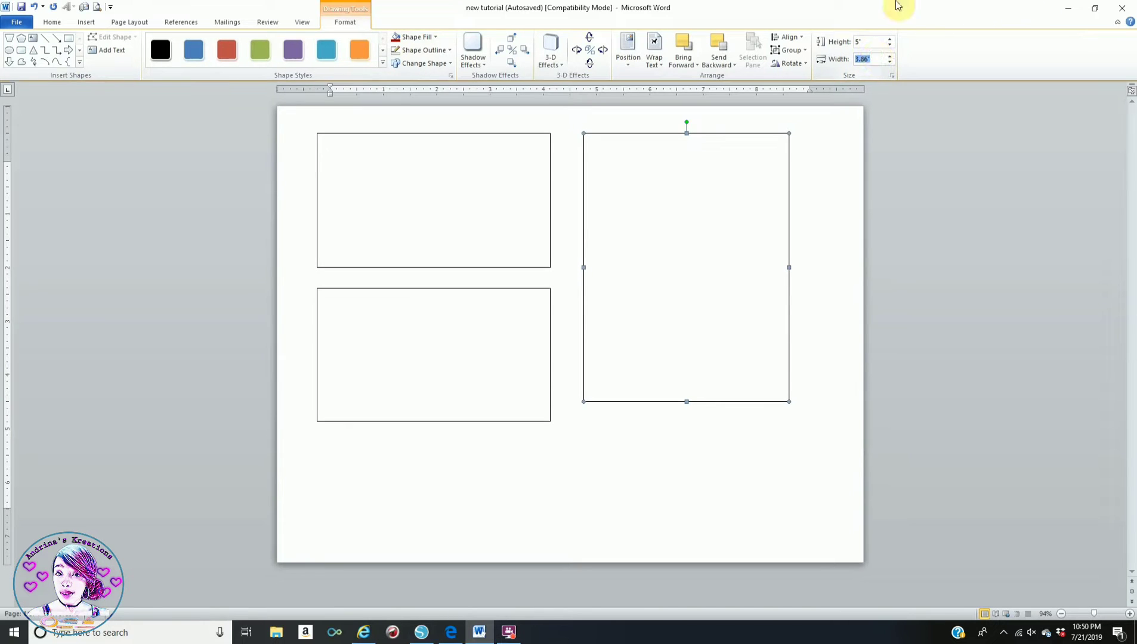
type("4.38")
key("Return")
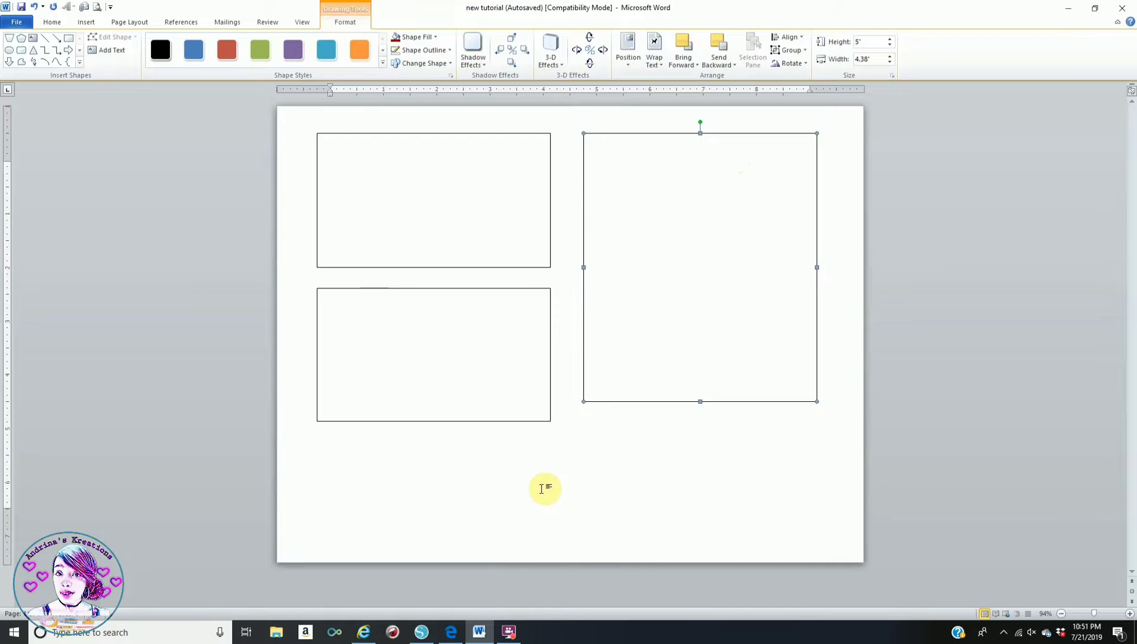
left_click(574, 474)
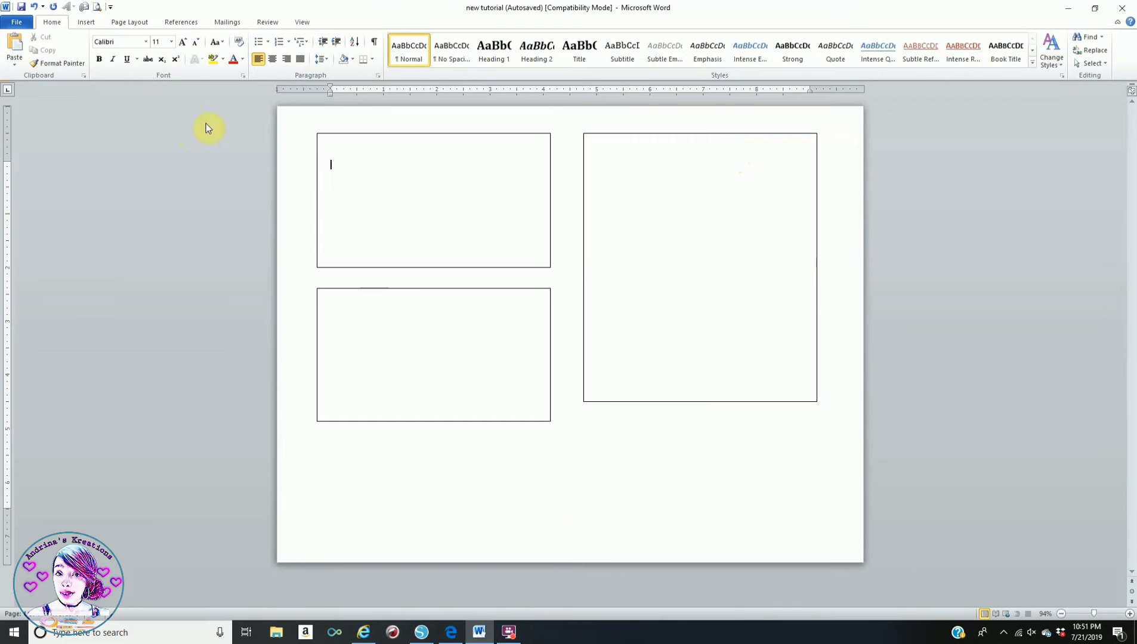
left_click_drag(699, 133, 681, 132)
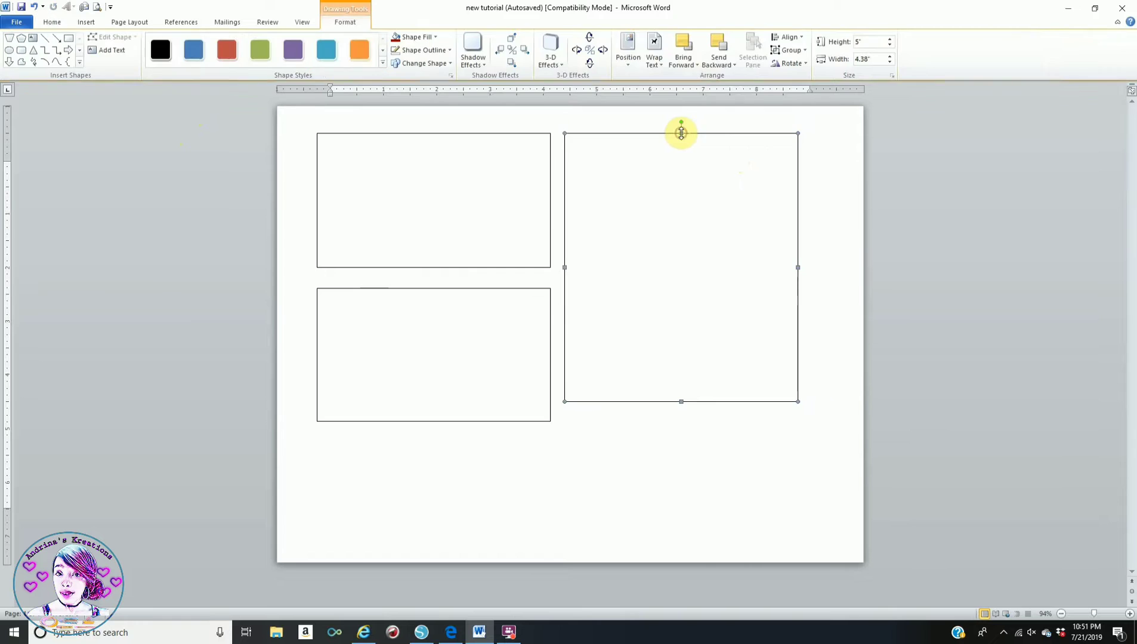
- Draw a 0.6" by 4.33" strip and move it beneath the lower-left box
left_click(695, 492)
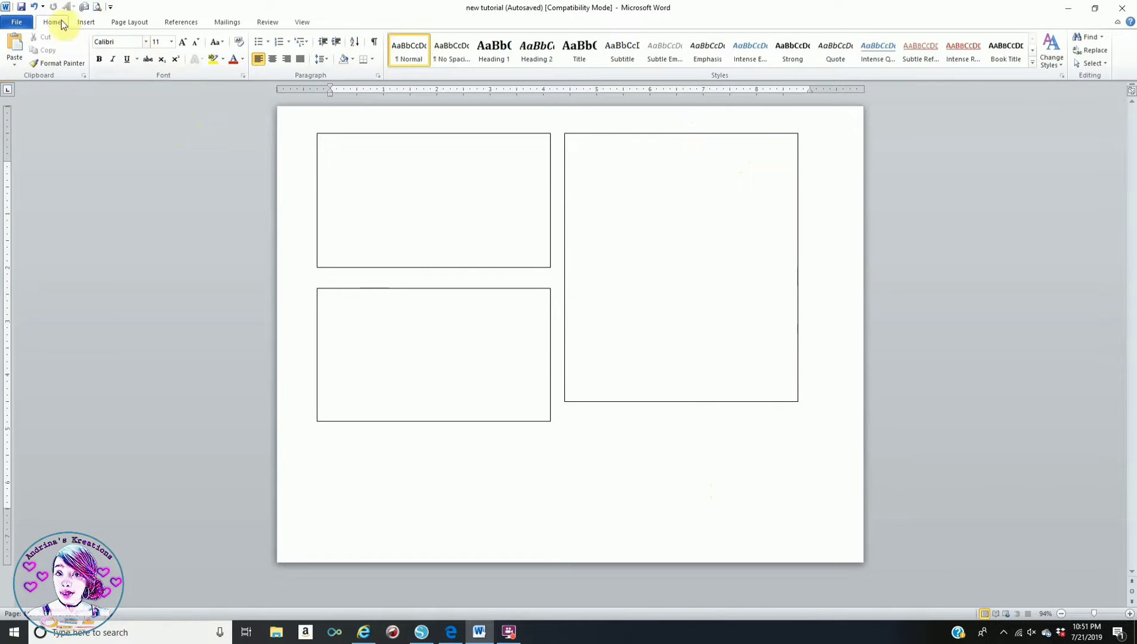
left_click(83, 22)
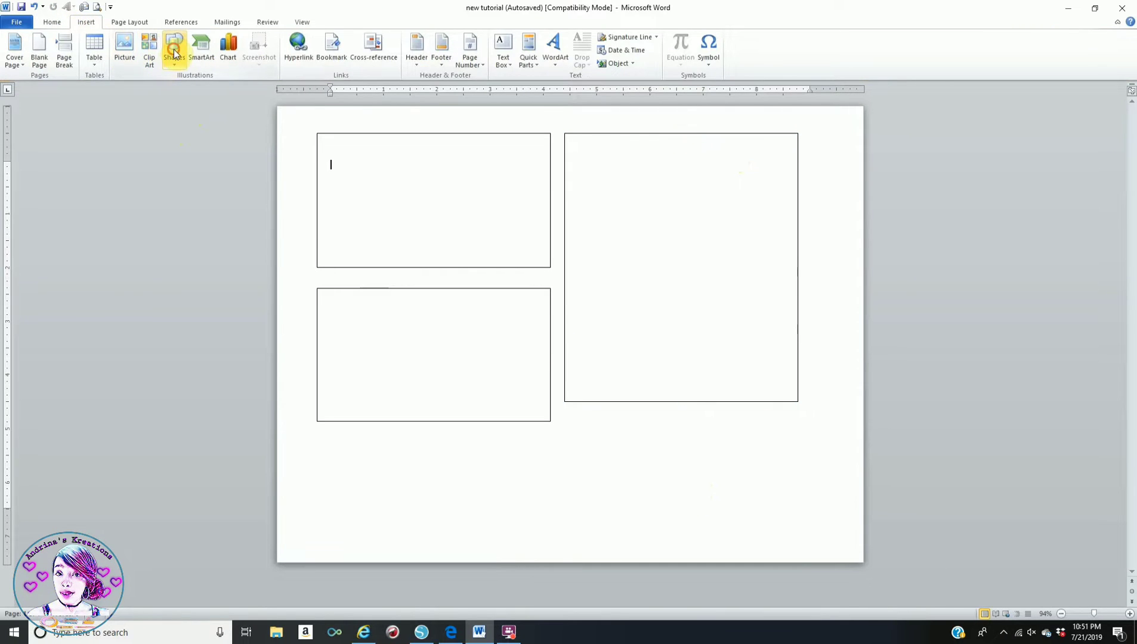
left_click(174, 53)
left_click(230, 90)
mouse_move(822, 145)
left_mouse_down()
mouse_move(835, 154)
mouse_move(835, 191)
left_mouse_up()
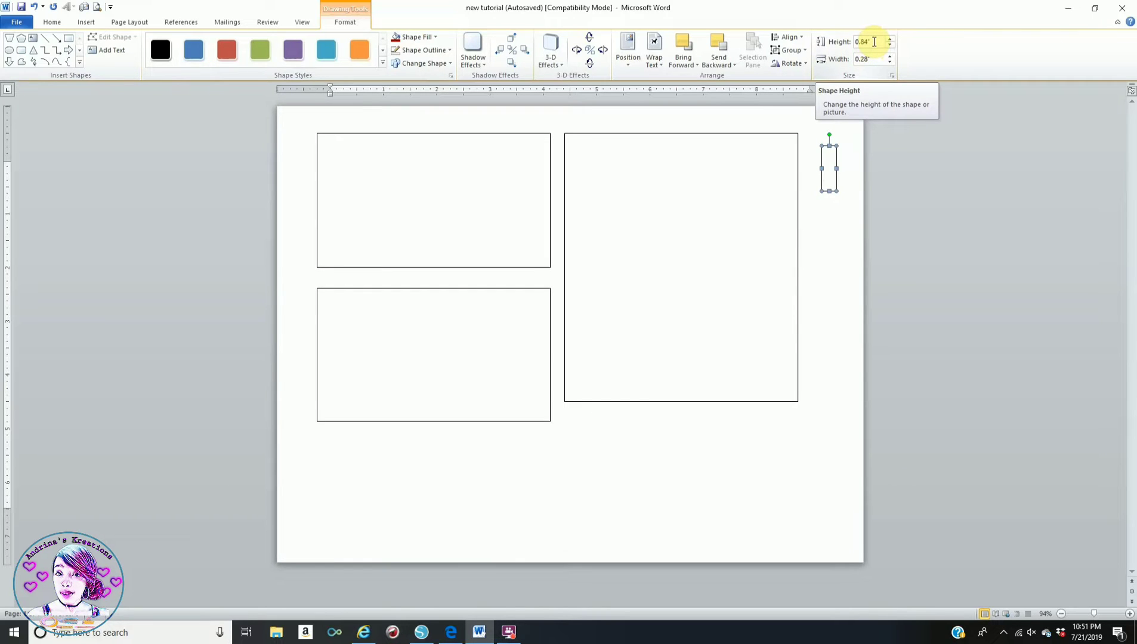
left_click(872, 42)
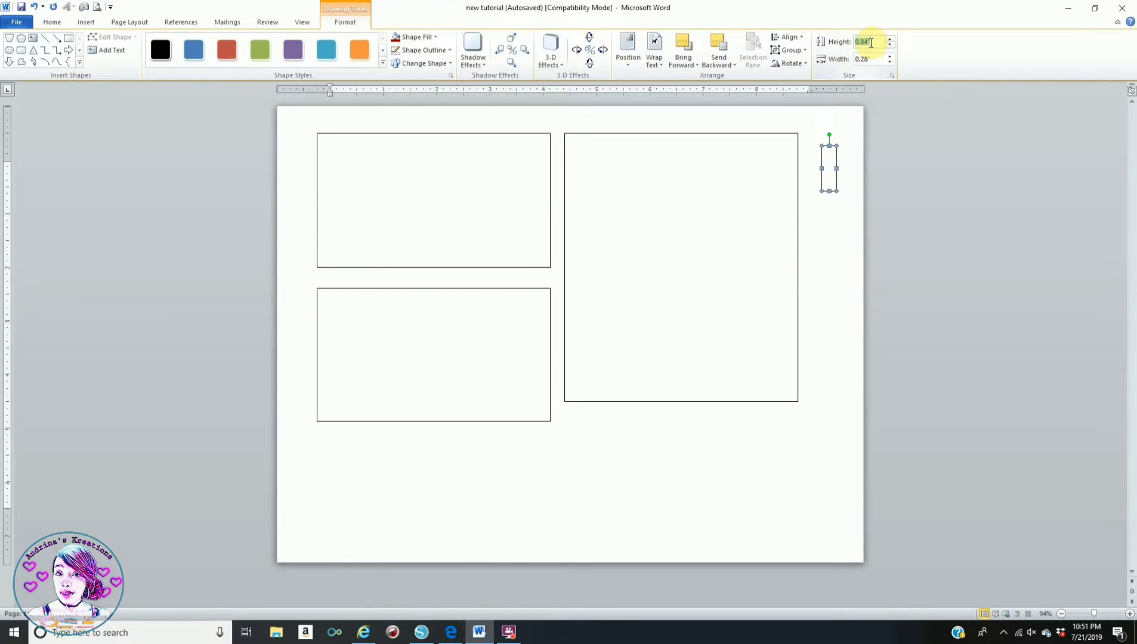
type("0.6")
key("Return")
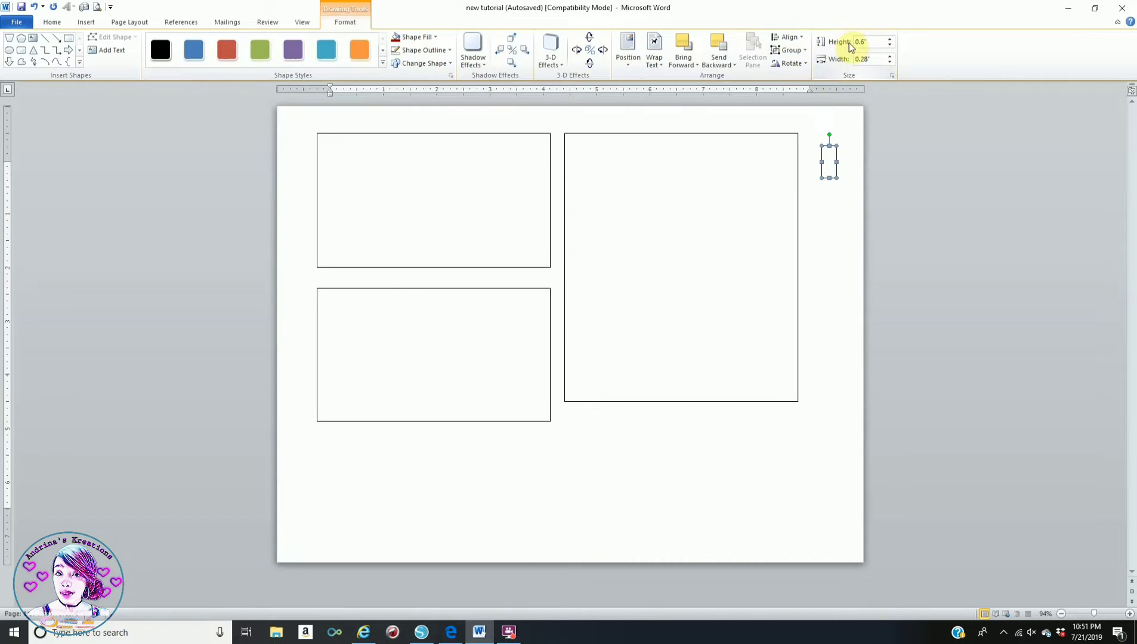
left_click(873, 58)
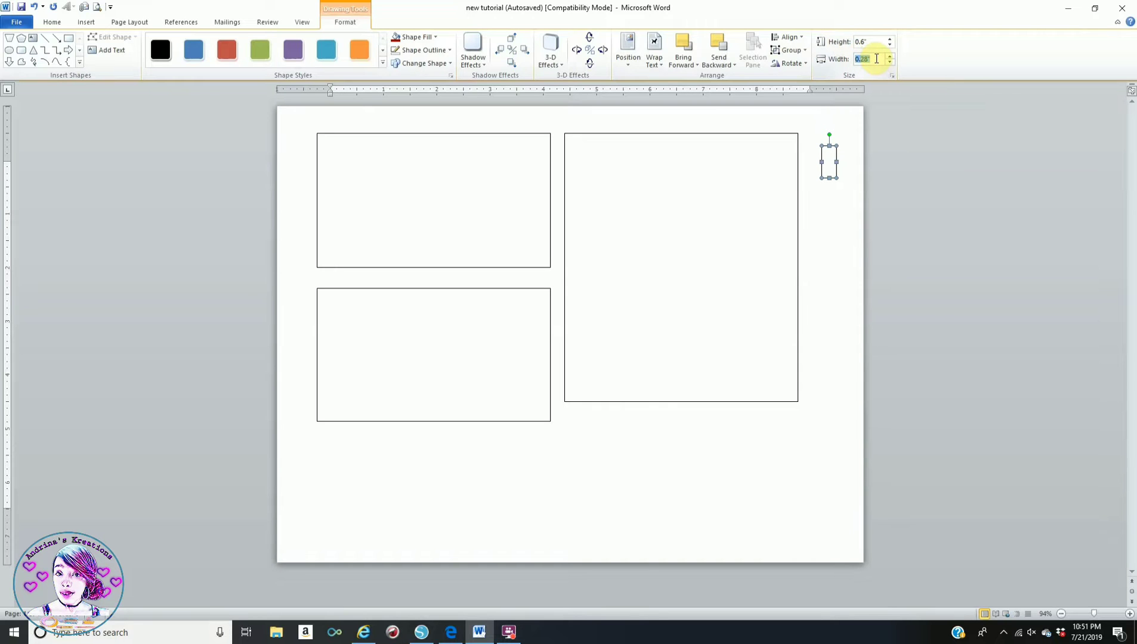
type("4")
key("Return")
left_click_drag(844, 148, 353, 444)
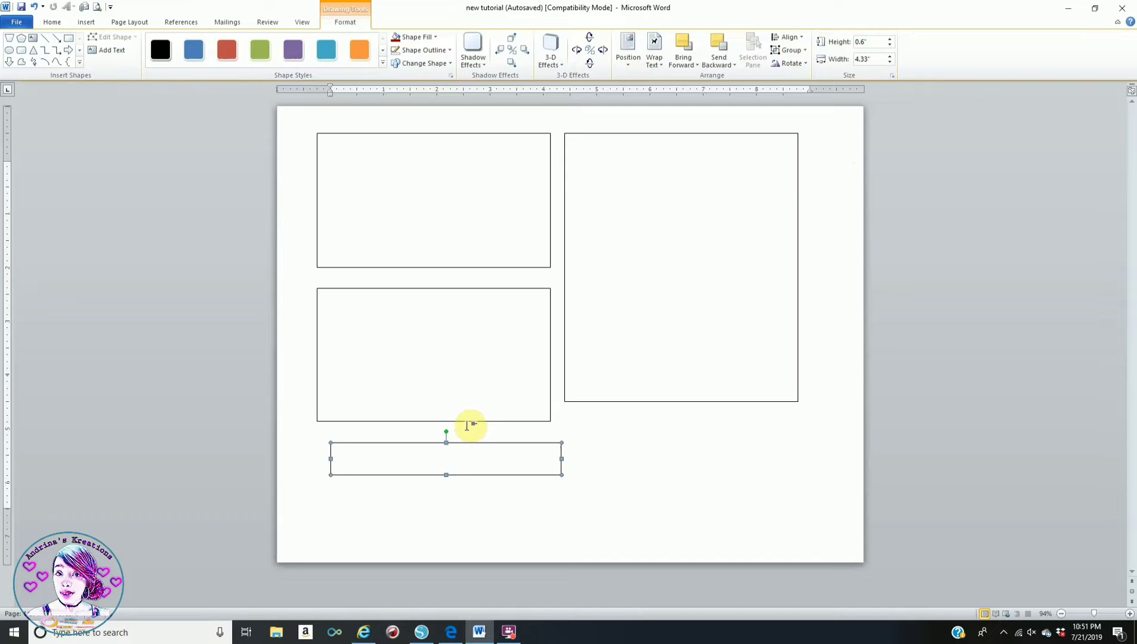
- Copy and paste the strip, stacking the duplicate directly below the original
right_click(391, 443)
key("Escape")
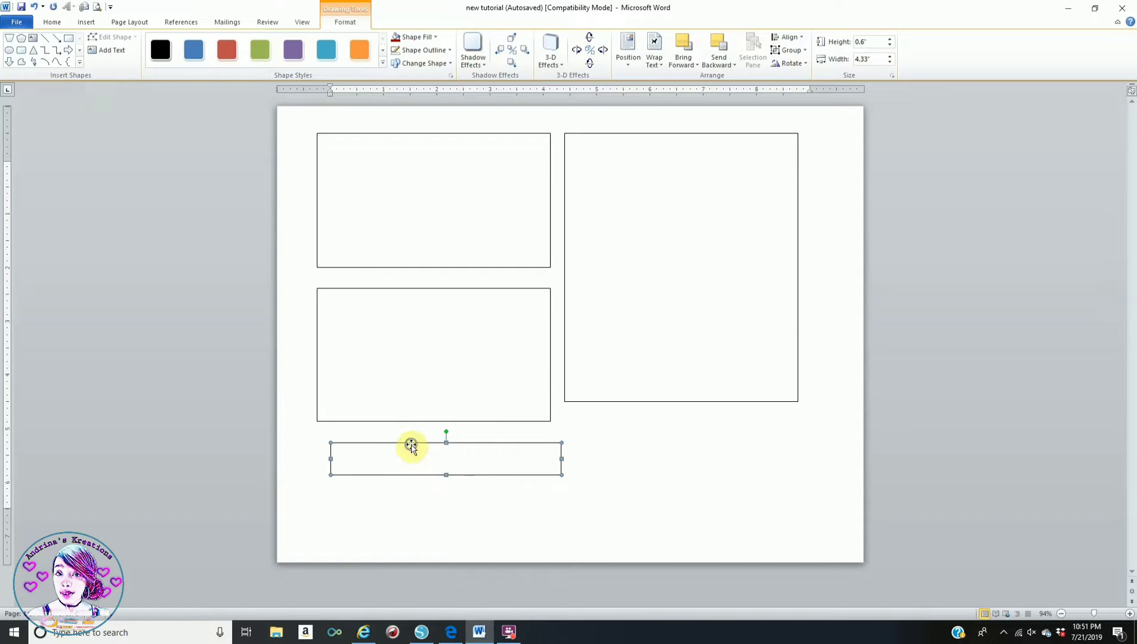
right_click(411, 445)
left_click(436, 491)
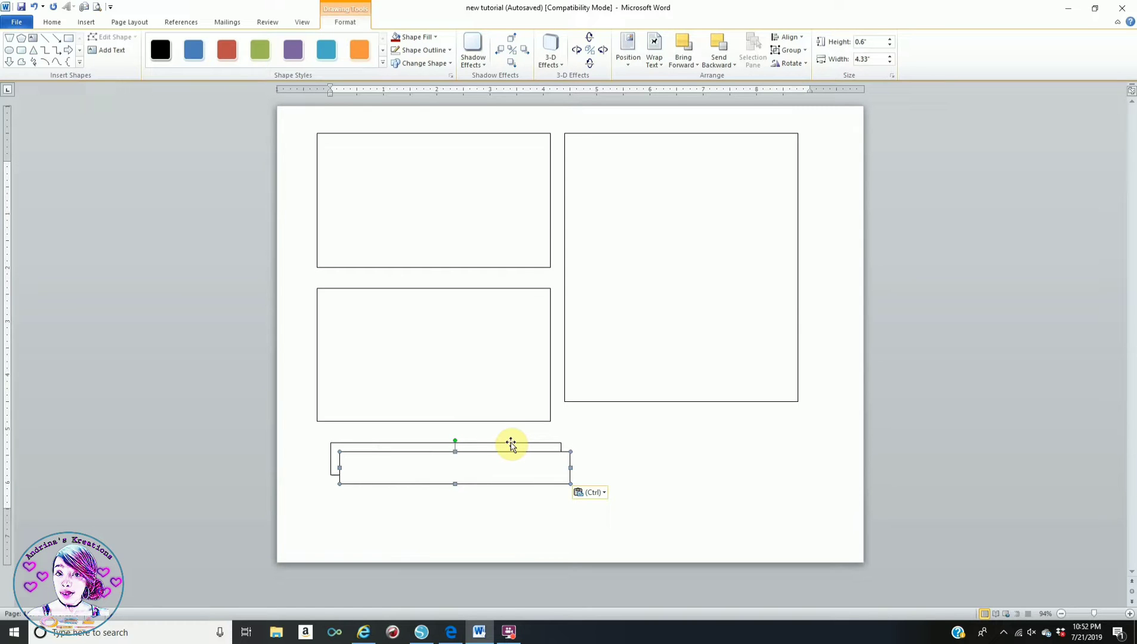
left_click_drag(476, 448, 468, 482)
left_click(596, 465)
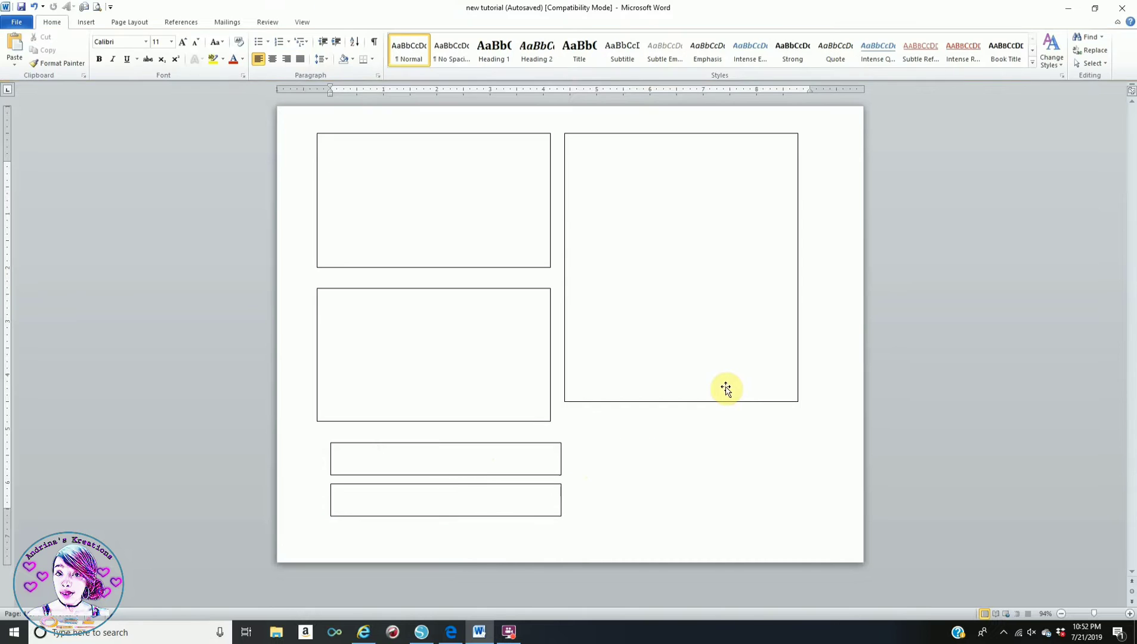
- Draw a small rectangle and size it 2.45" high by 0.6" wide
left_click(89, 22)
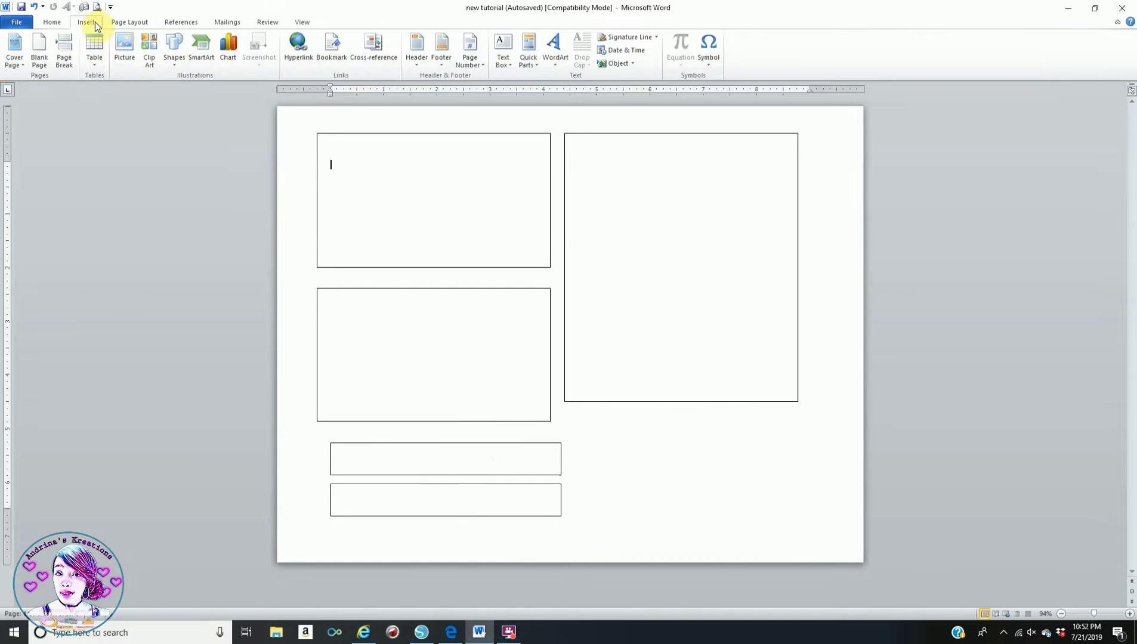
left_click(172, 49)
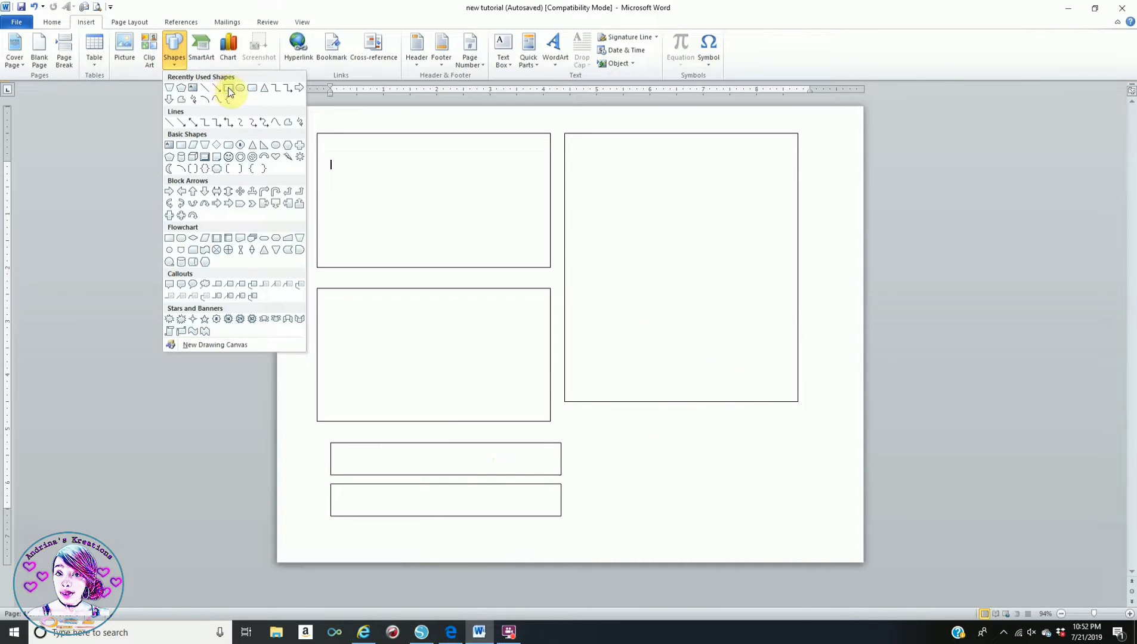
left_click(289, 128)
left_click_drag(620, 416, 643, 457)
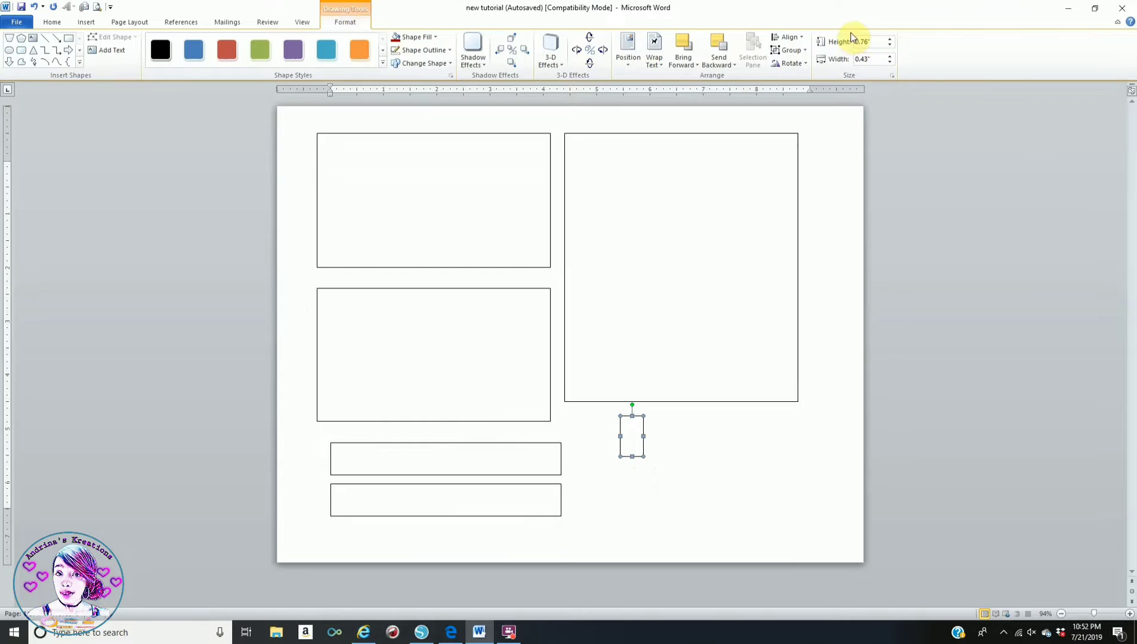
left_click(878, 41)
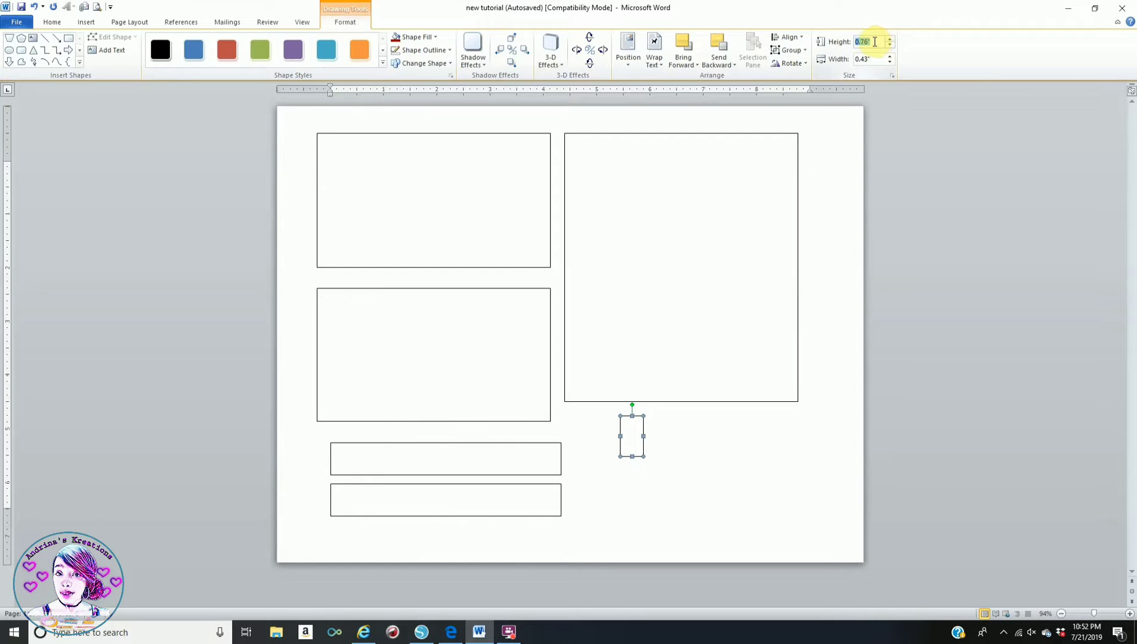
type("2.45")
left_click(874, 60)
type("0.6")
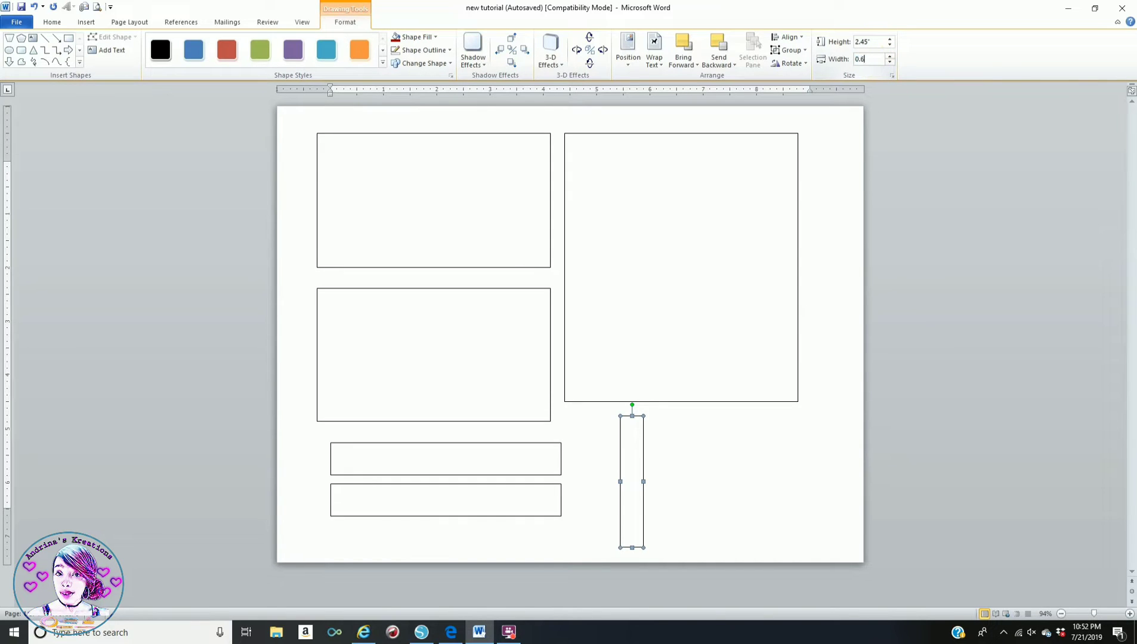
key("Return")
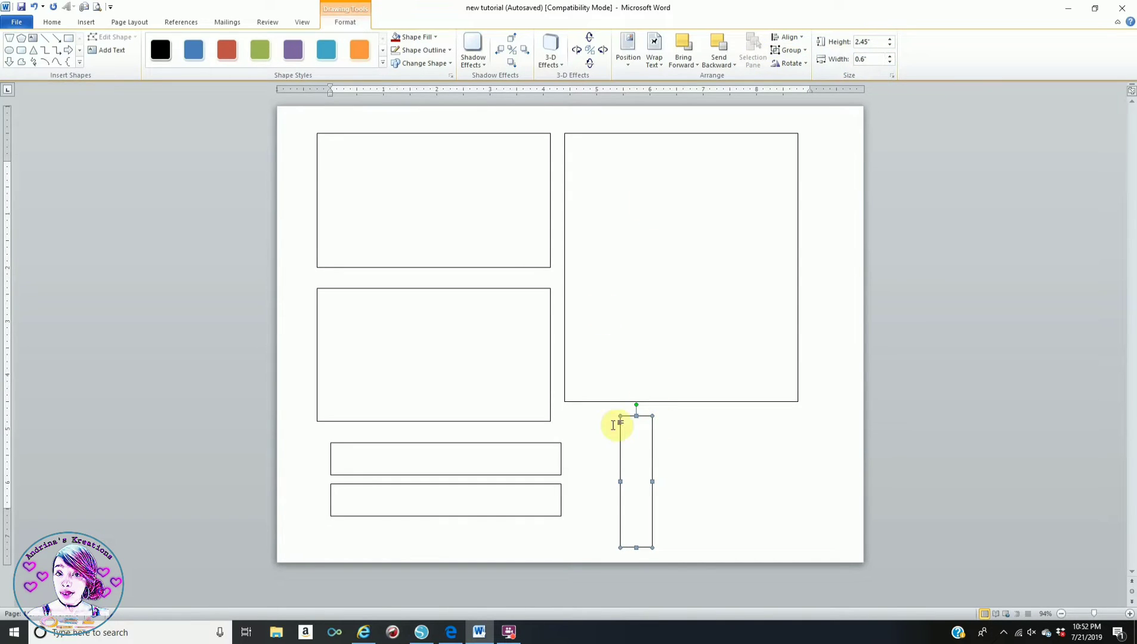
- Copy and paste the strip, placing the duplicate right beside the original
right_click(639, 418)
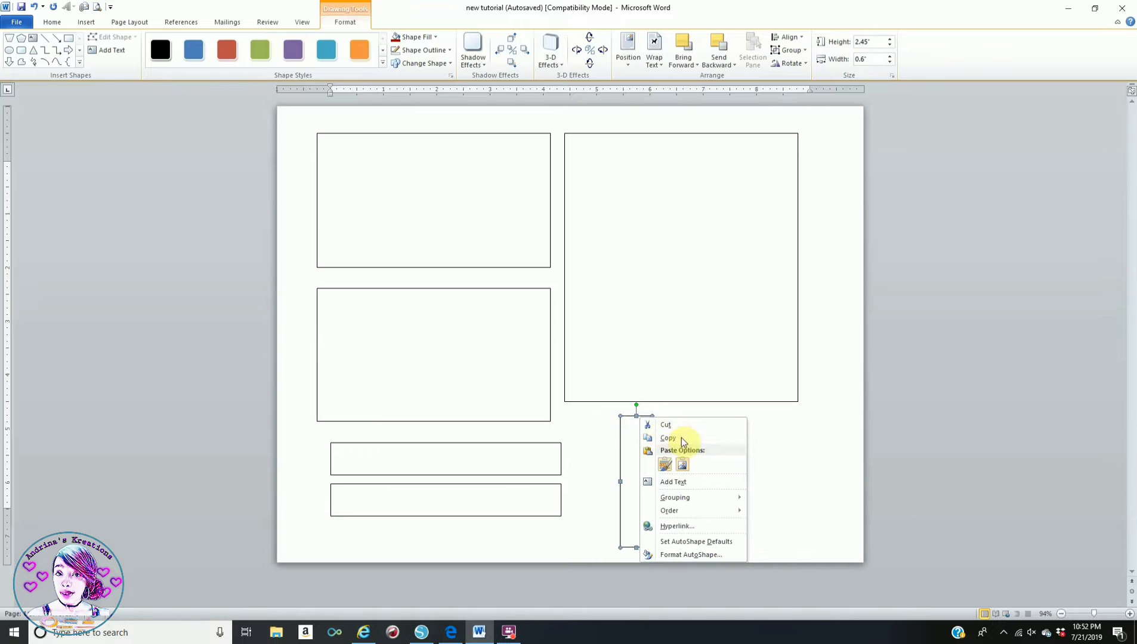
left_click(675, 437)
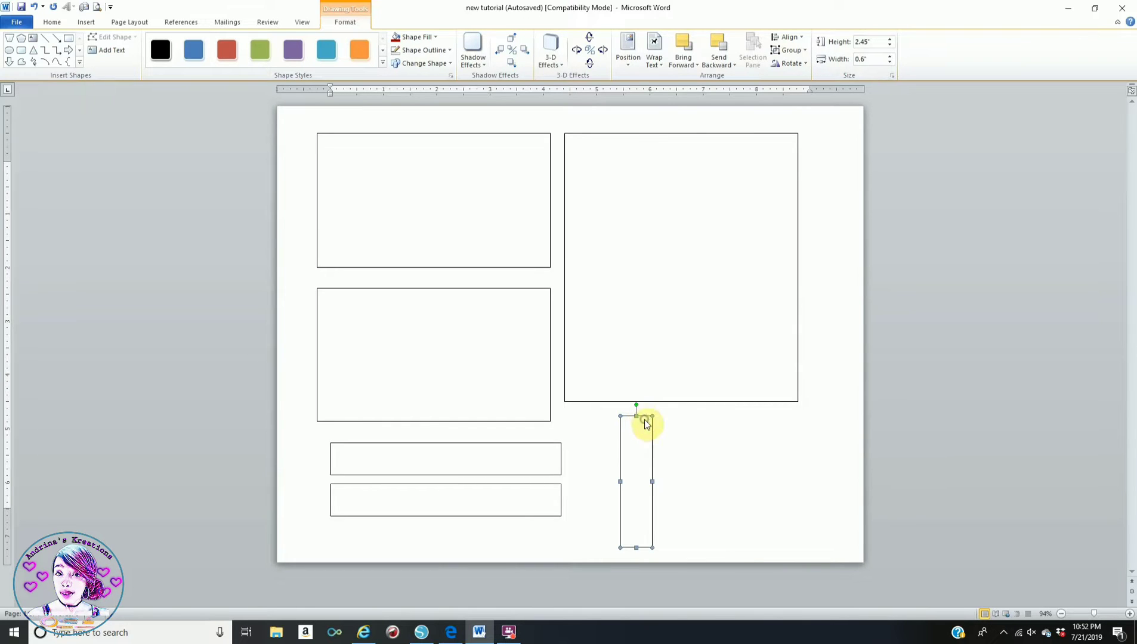
right_click(644, 419)
left_click(683, 467)
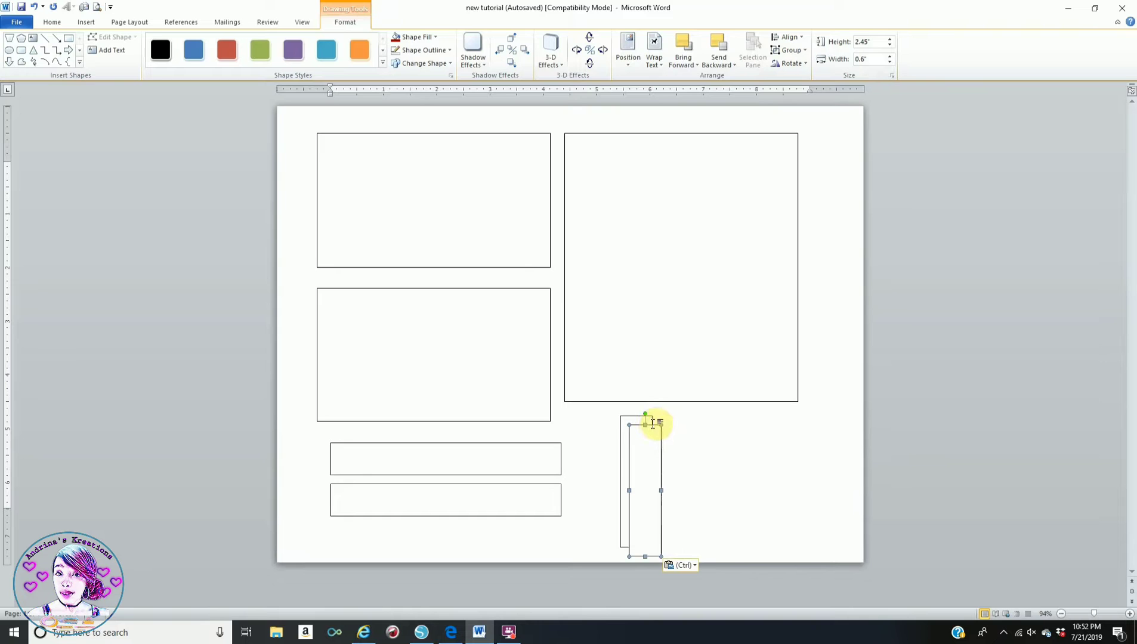
left_click_drag(654, 426, 687, 417)
left_click(782, 450)
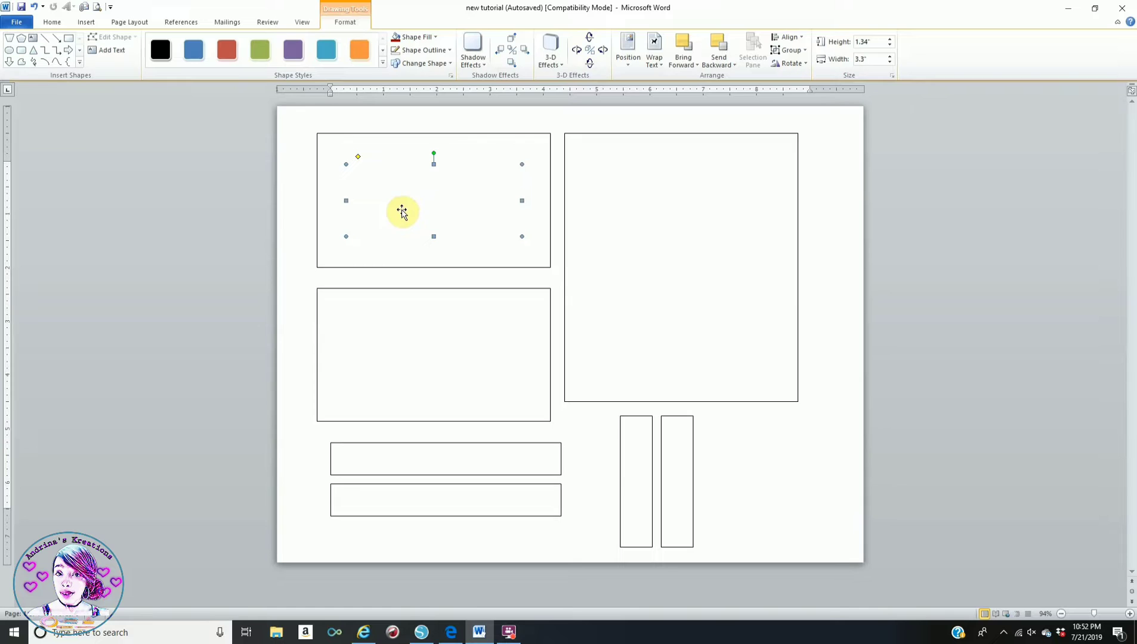
left_click(419, 289)
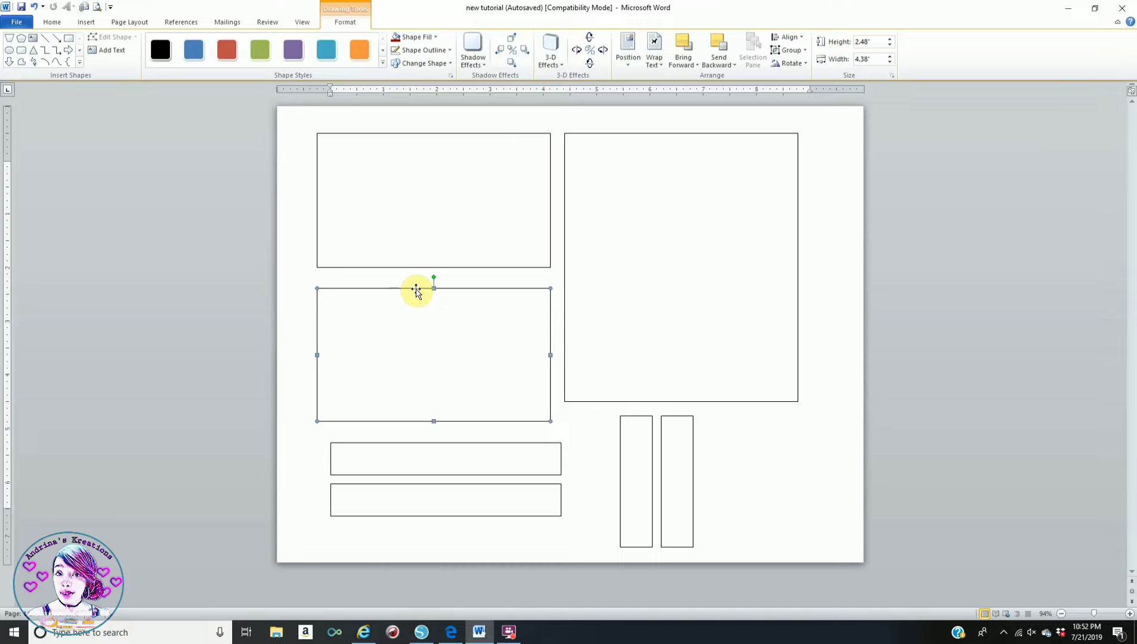
left_click(622, 133)
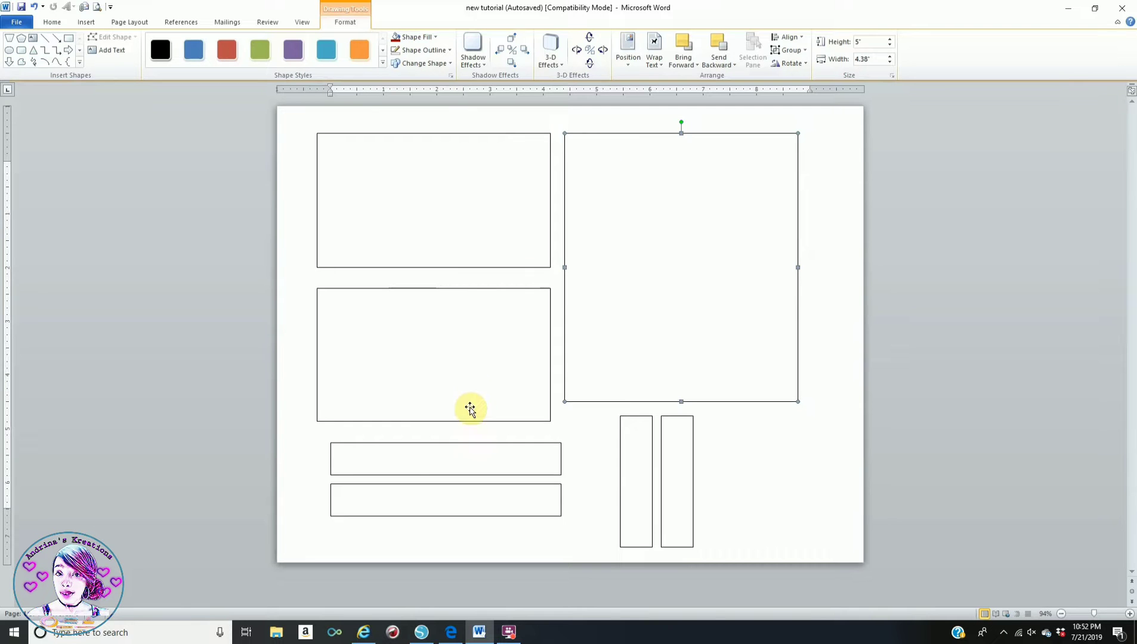
left_click(429, 444)
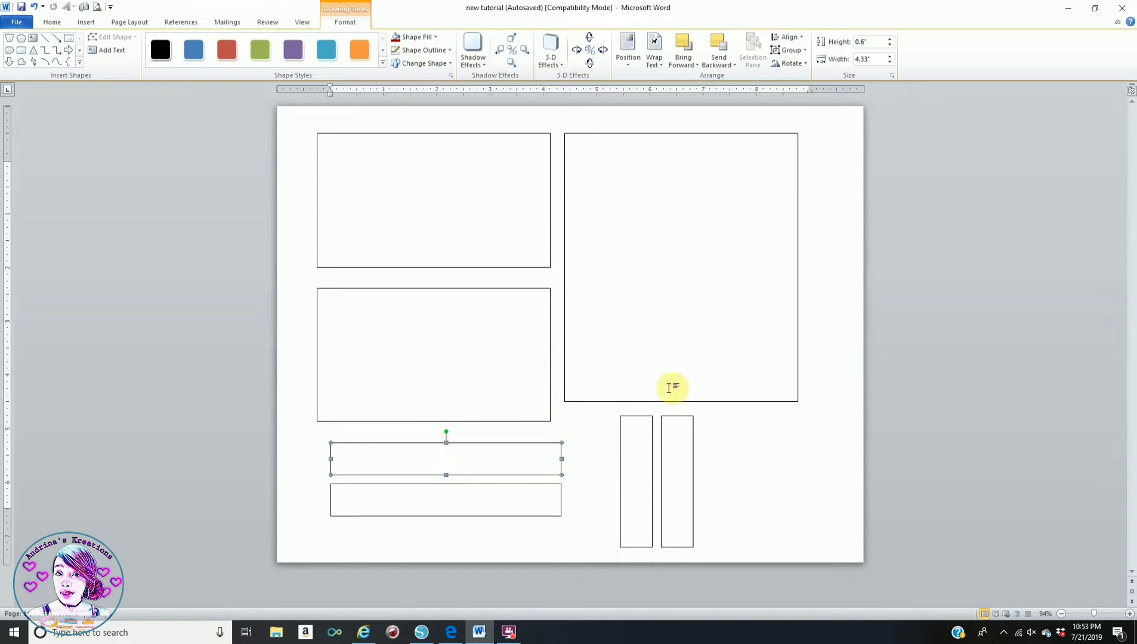
left_click(635, 417)
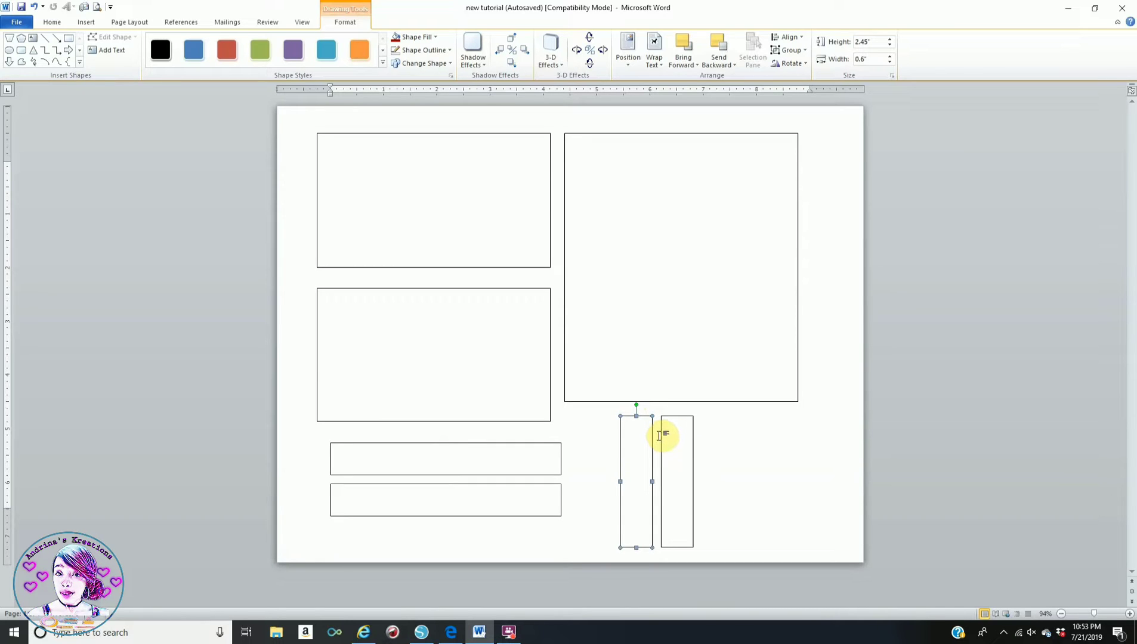
left_click(810, 429)
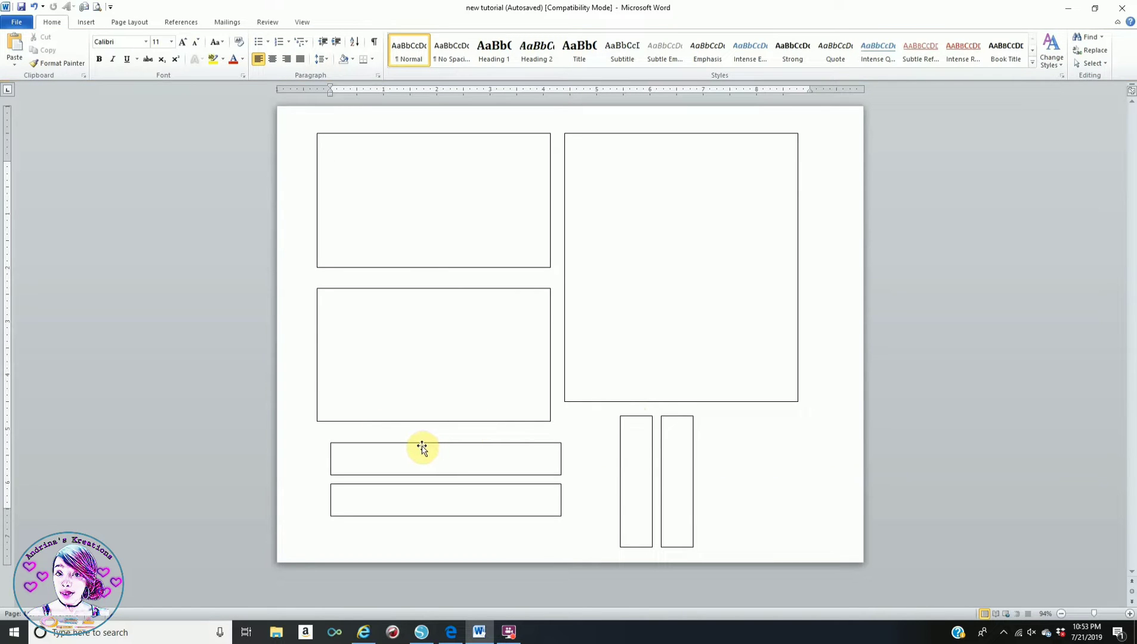
left_click(454, 134)
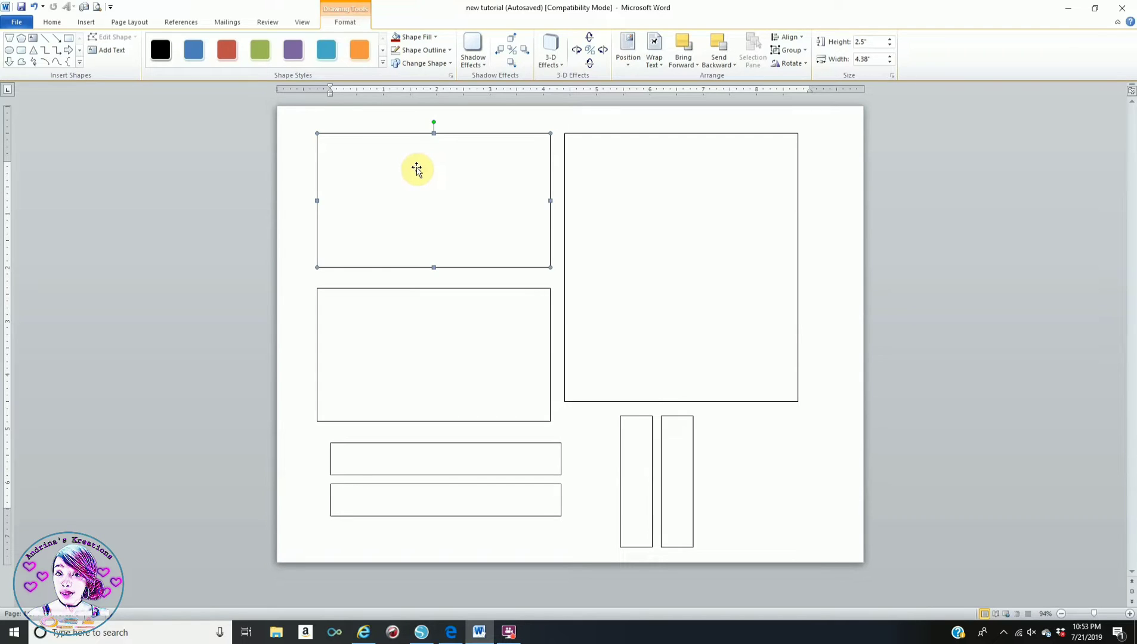
- In Edge, browse the Bing fortnite background results and preview the second image
left_click(442, 634)
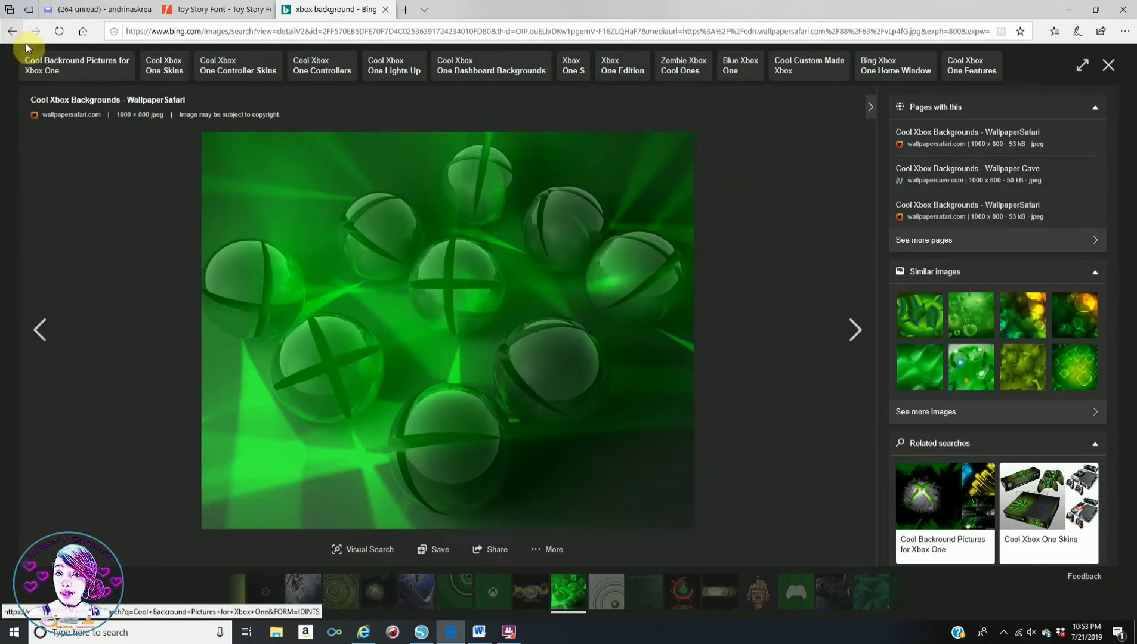
left_click(12, 32)
scroll(504, 416, "up", 7)
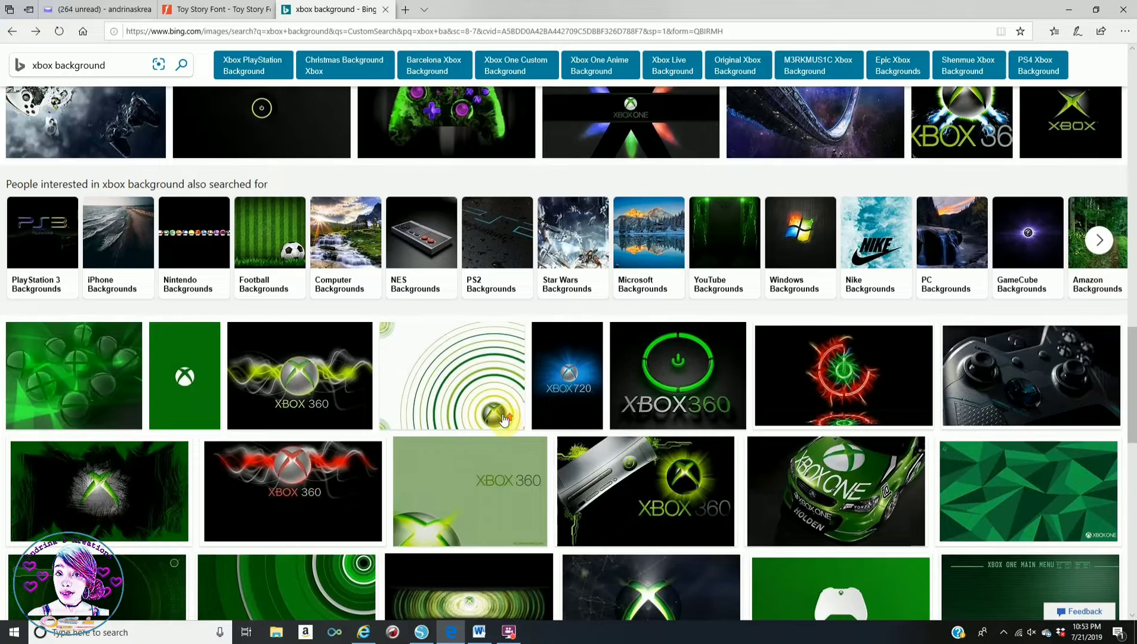
scroll(511, 419, "up", 5)
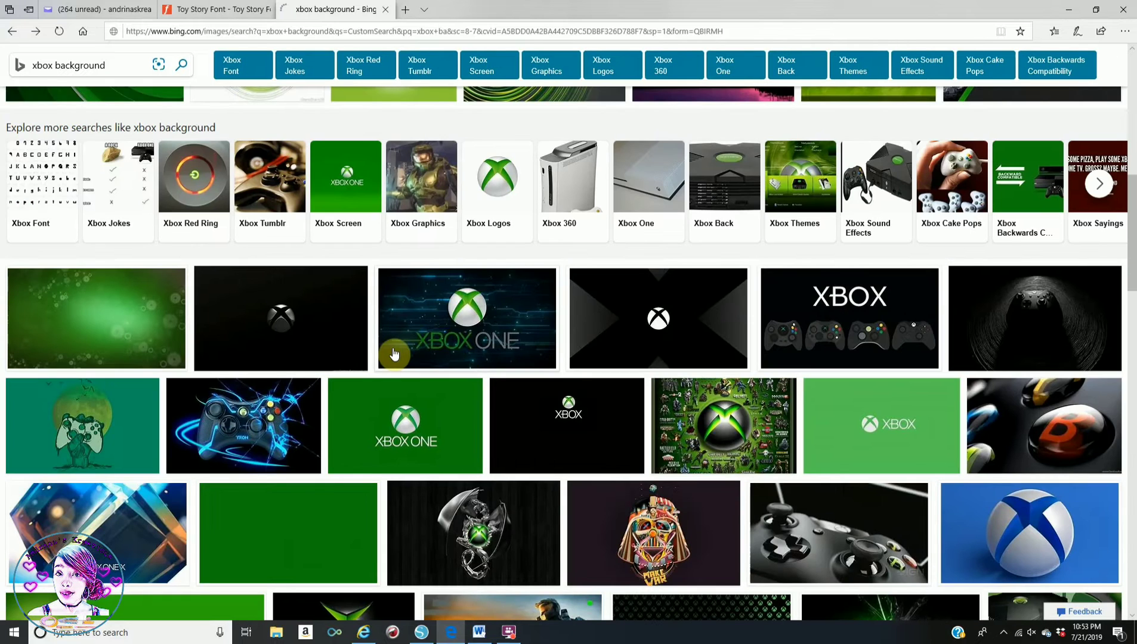
left_click(114, 316)
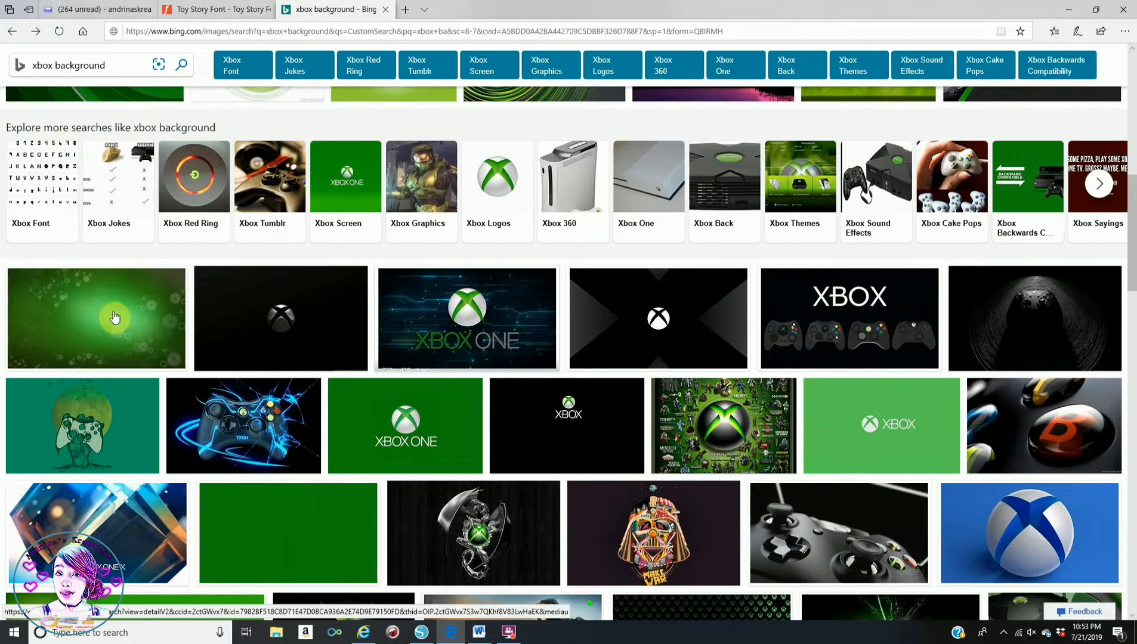
key("alt+Left")
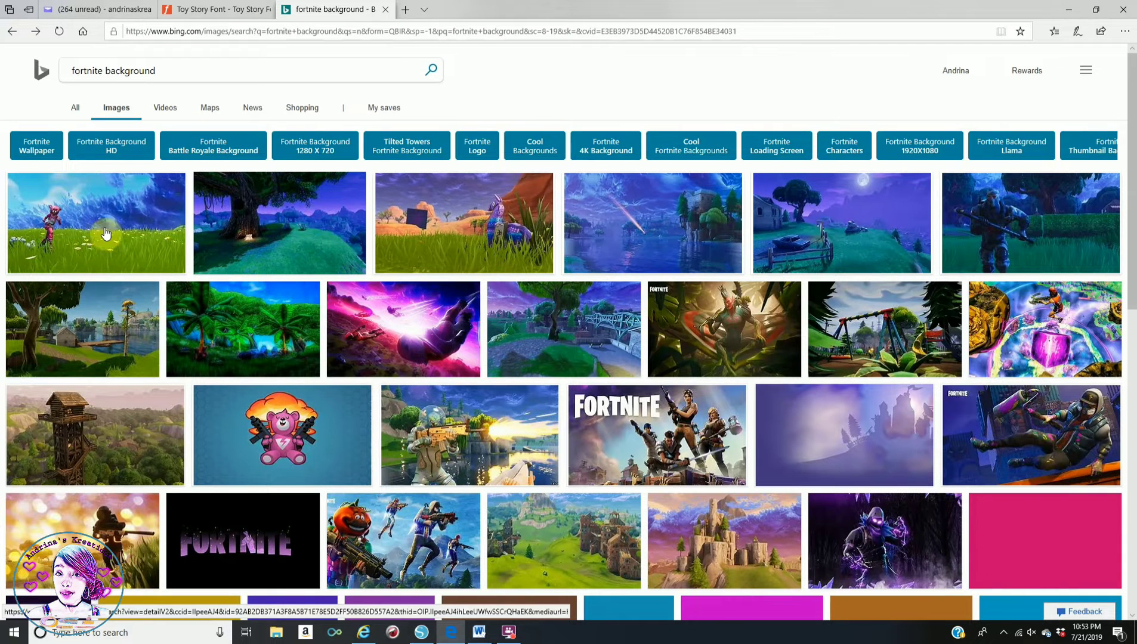
left_click(316, 239)
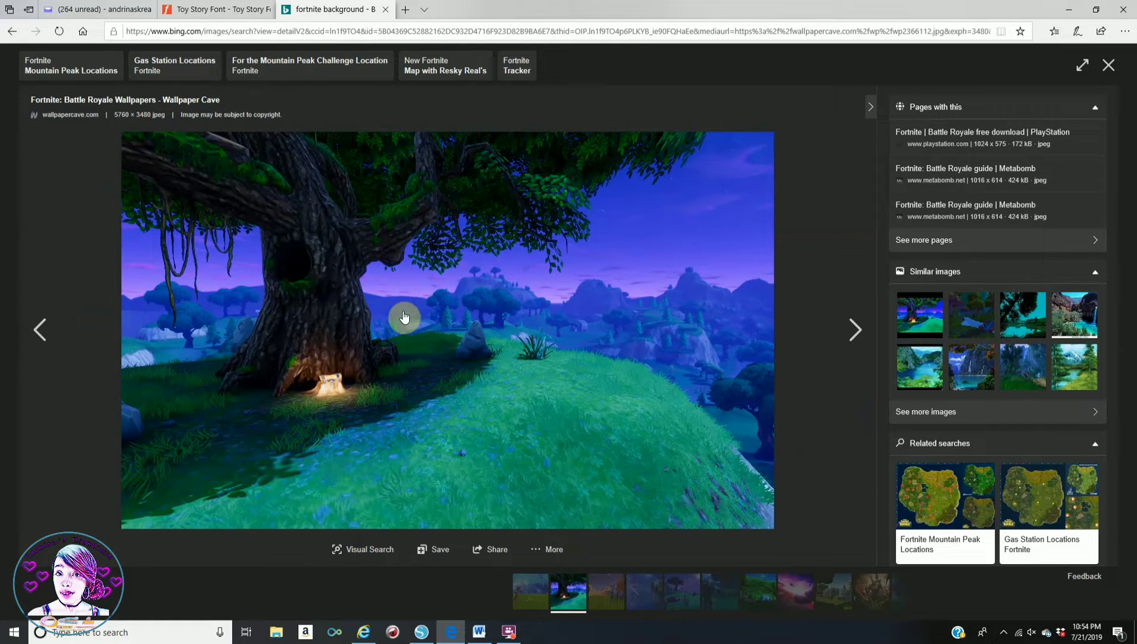
left_click(12, 31)
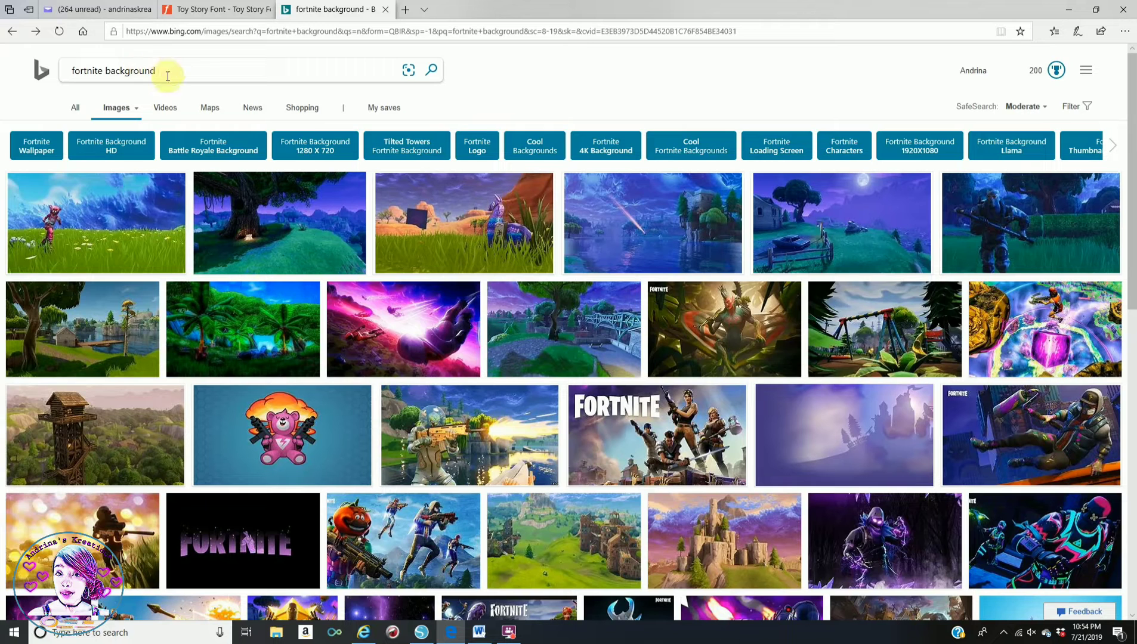
- Search Bing Images for 'fortnite png', preview the dabbing character, then return to Word
left_click_drag(157, 70, 106, 71)
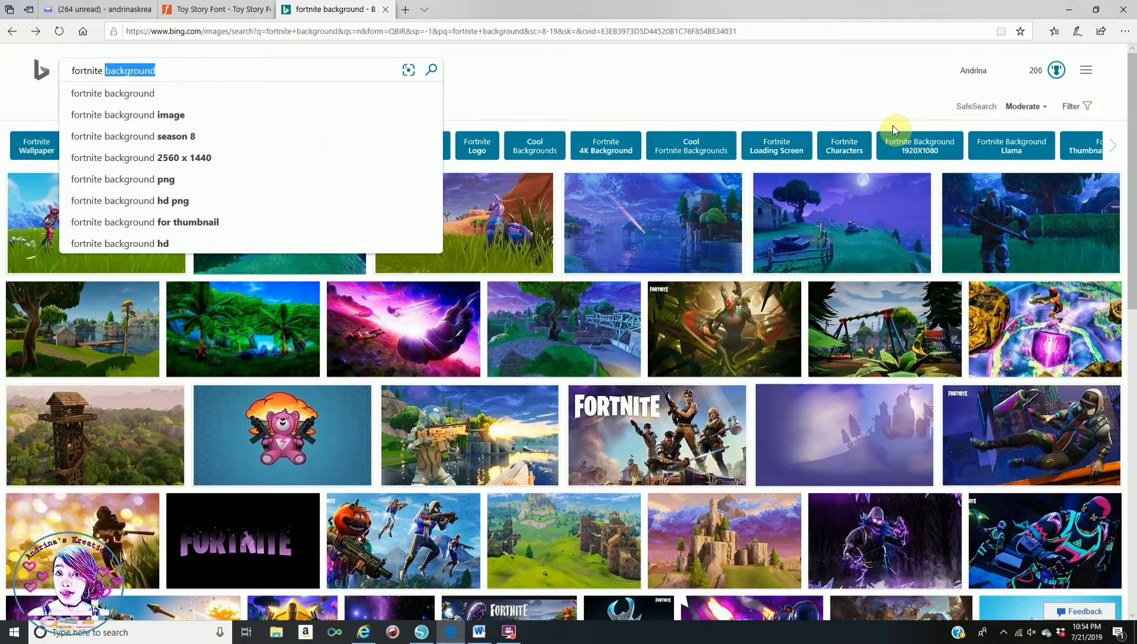
type("pn")
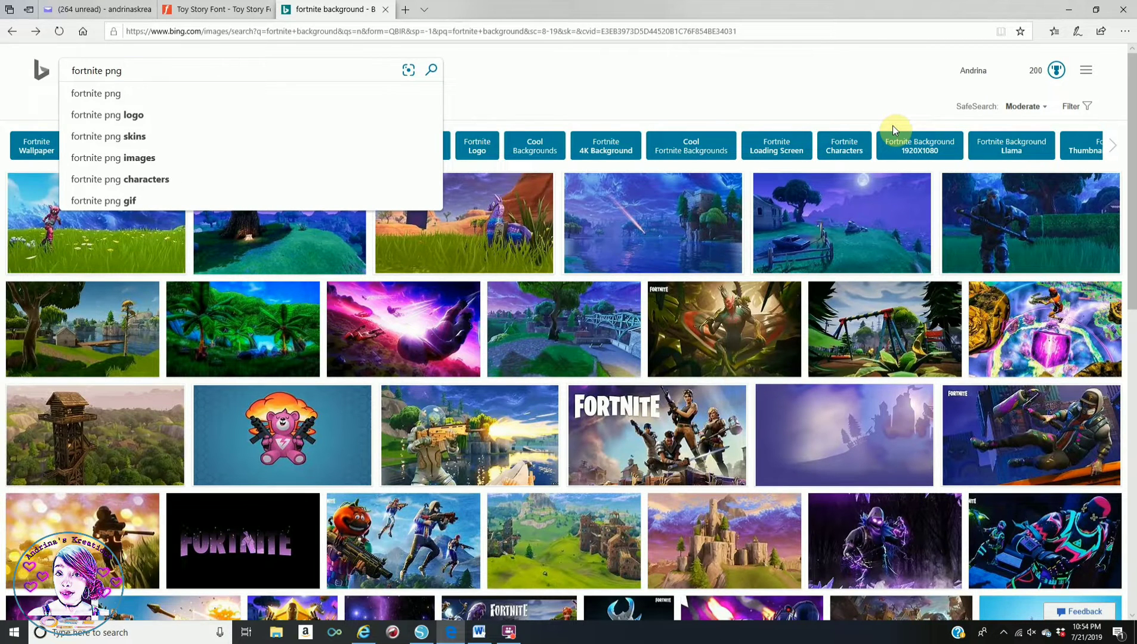
key("Return")
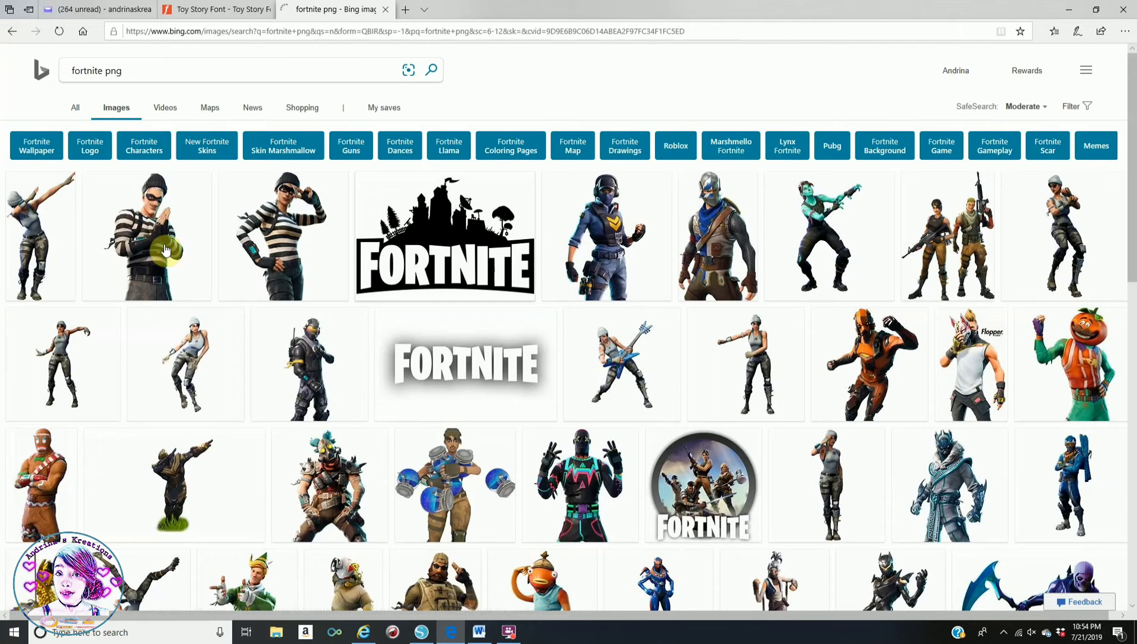
left_click(47, 219)
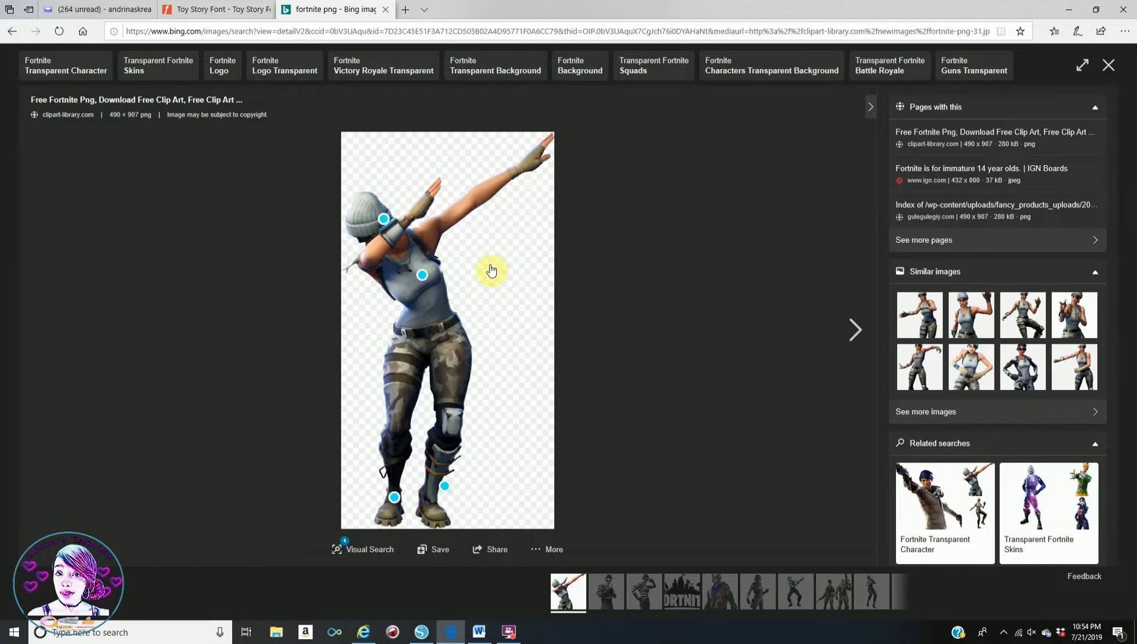
left_click(479, 633)
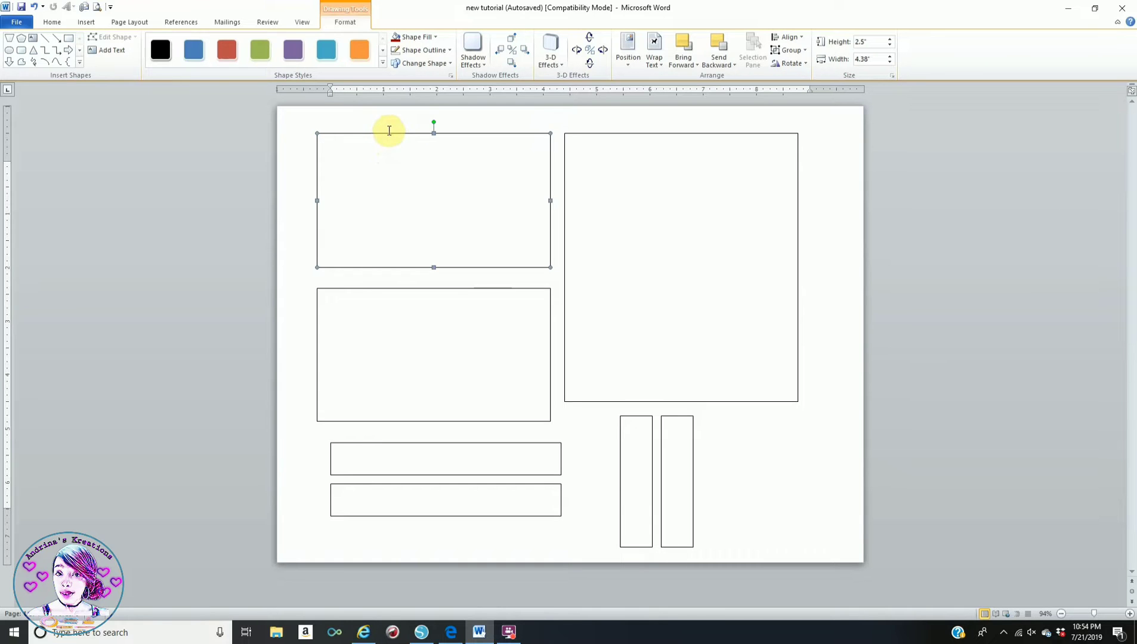
left_click(421, 37)
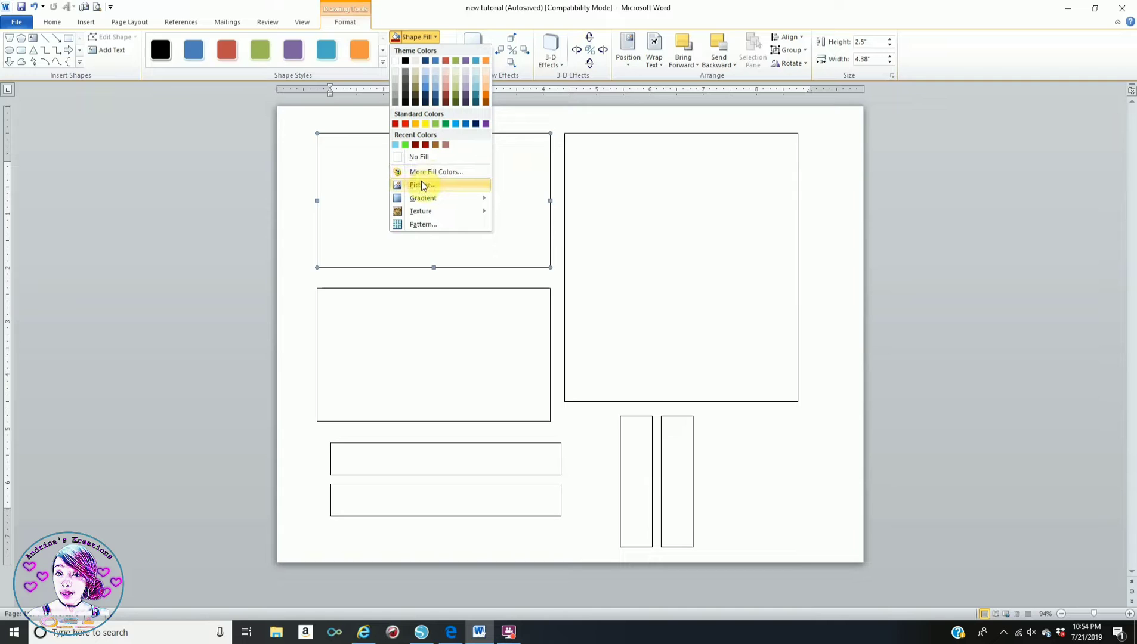
key("Escape")
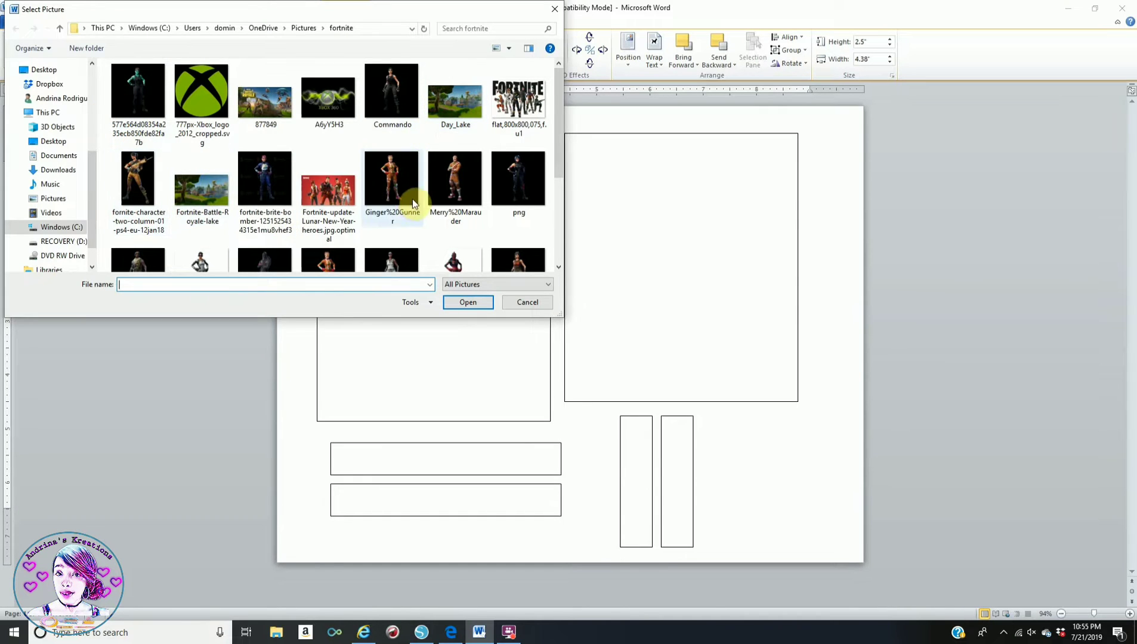
scroll(279, 196, "down", 1)
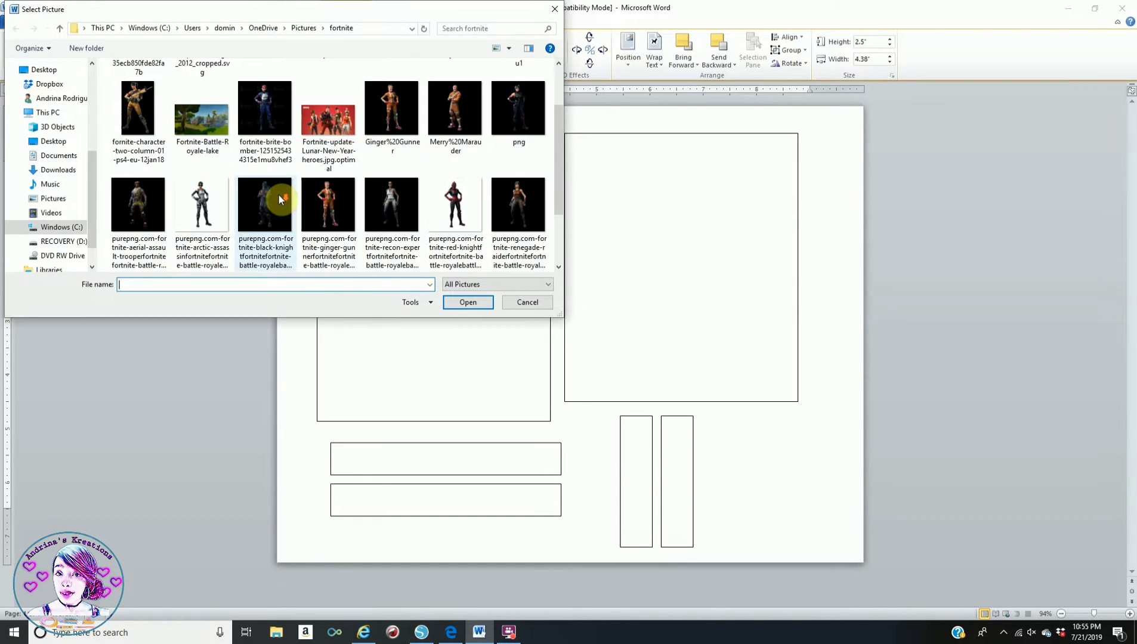
scroll(279, 194, "down", 2)
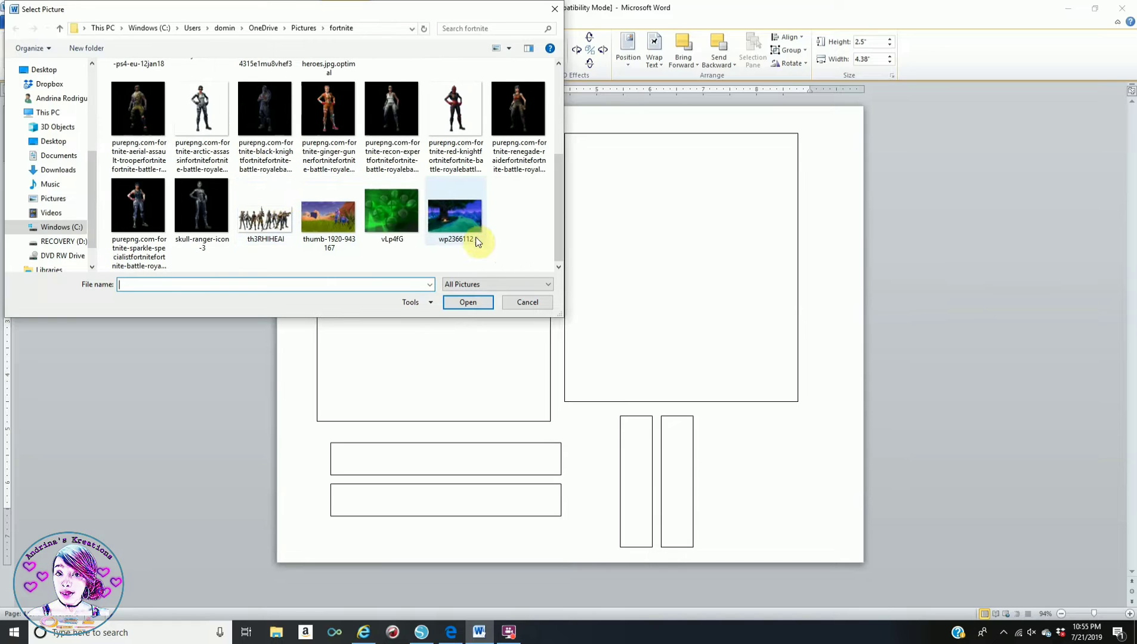
scroll(398, 238, "up", 3)
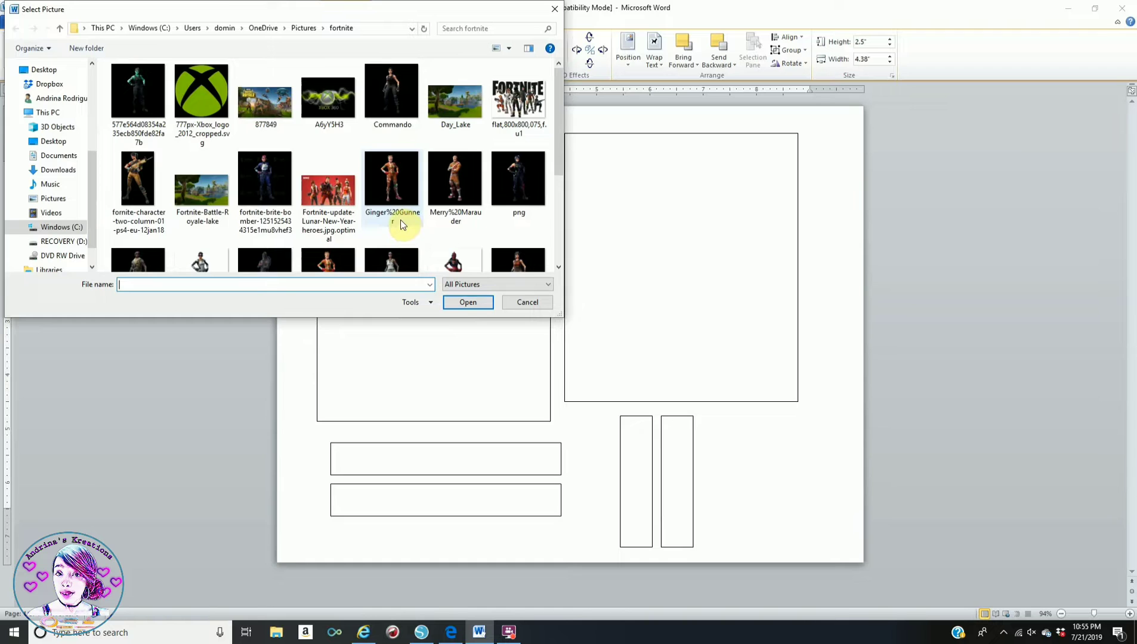
scroll(399, 218, "down", 3)
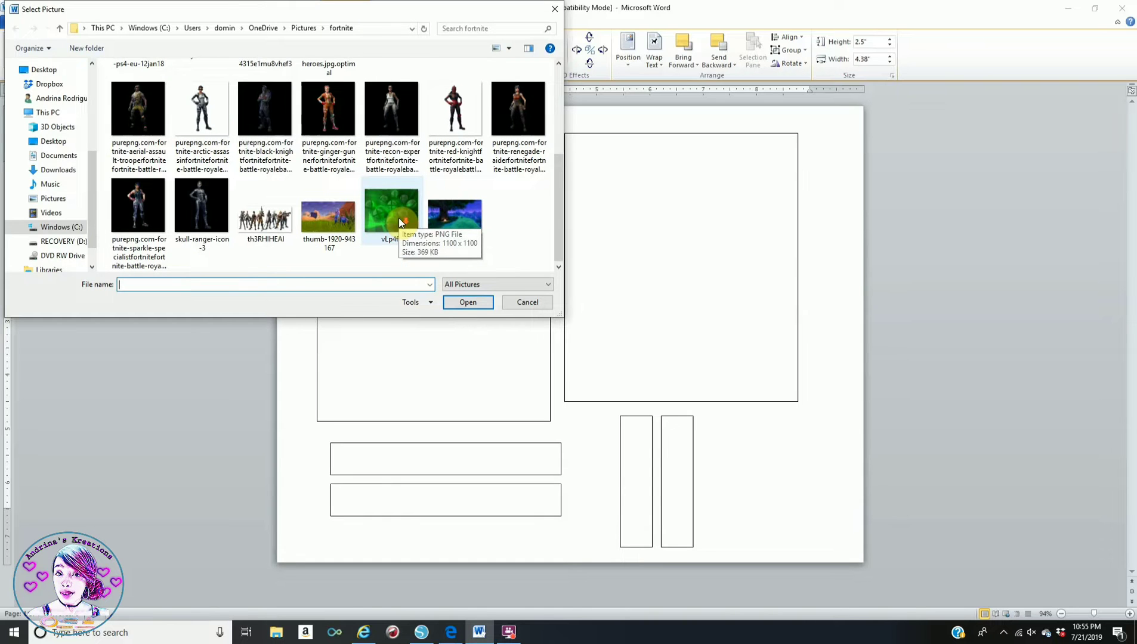
left_click(331, 212)
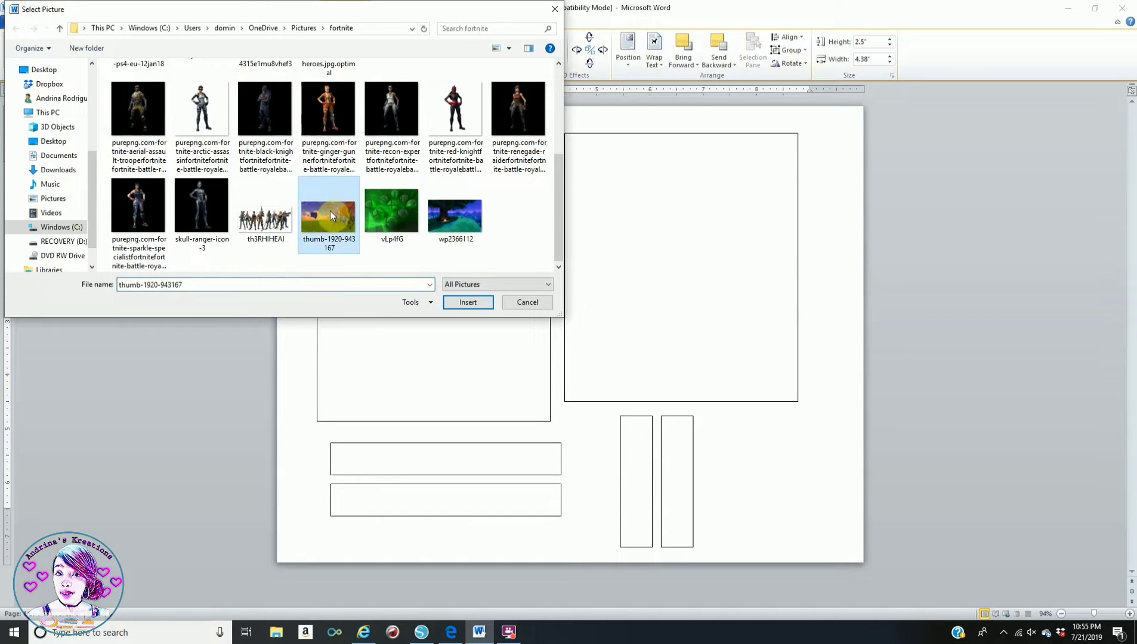
left_click(465, 302)
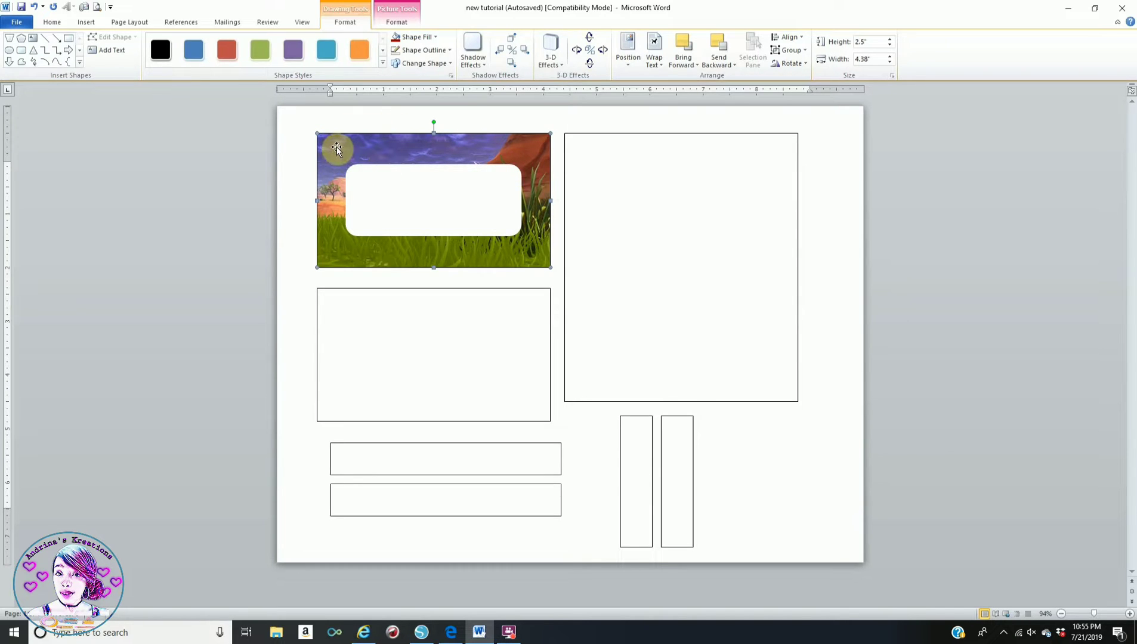
- Set the top-left picture to No Outline, then select the empty rectangle below it
left_click(416, 50)
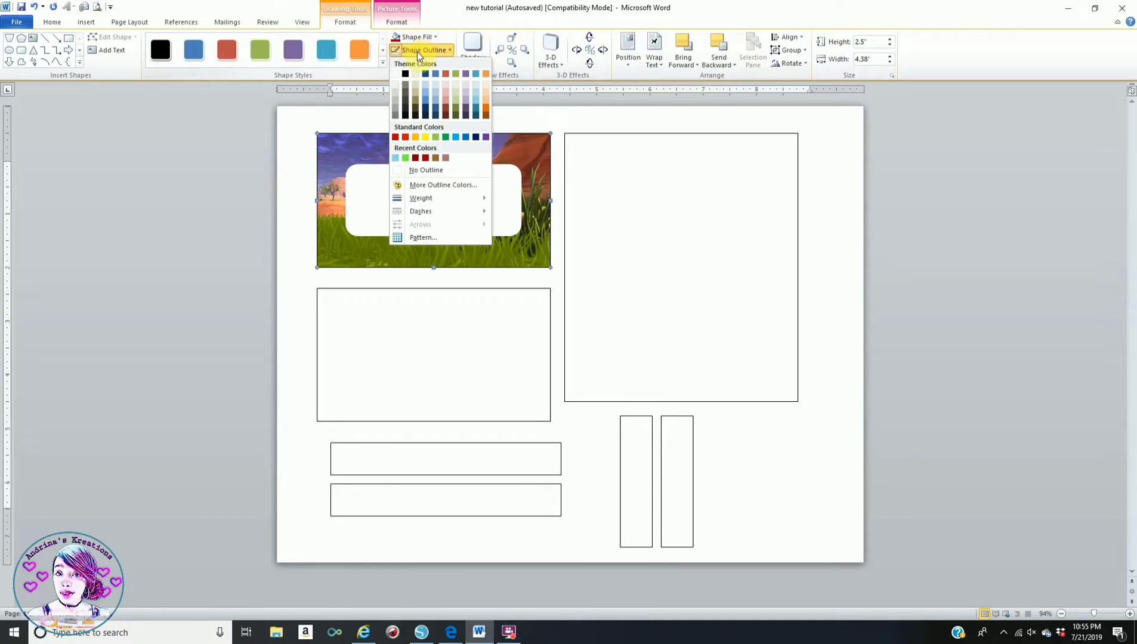
left_click(397, 170)
left_click(562, 121)
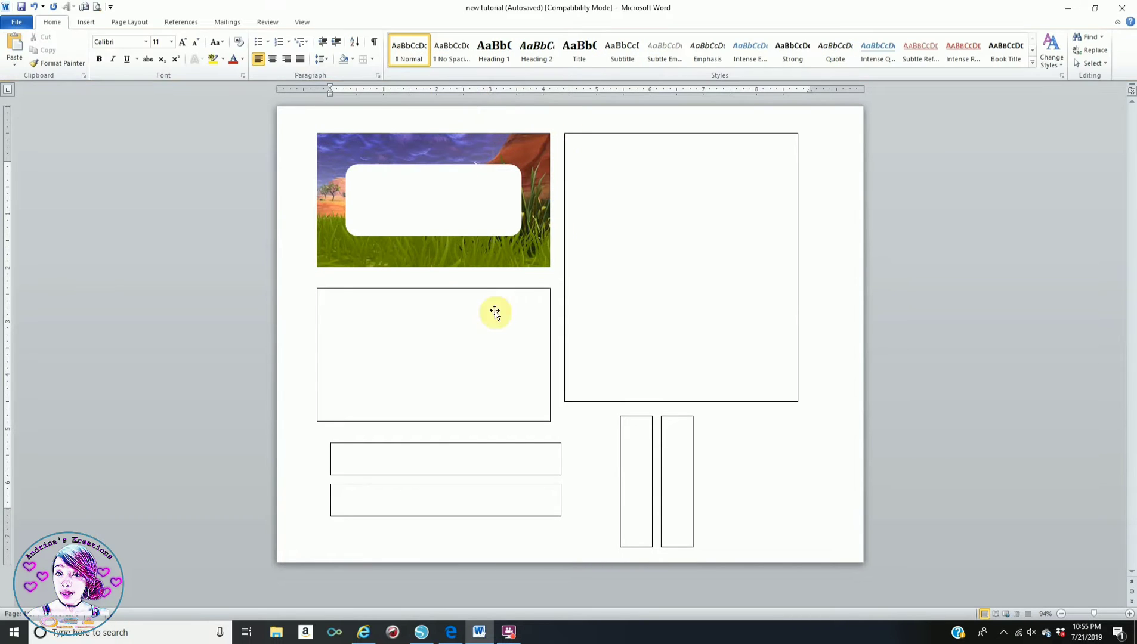
left_click(432, 290)
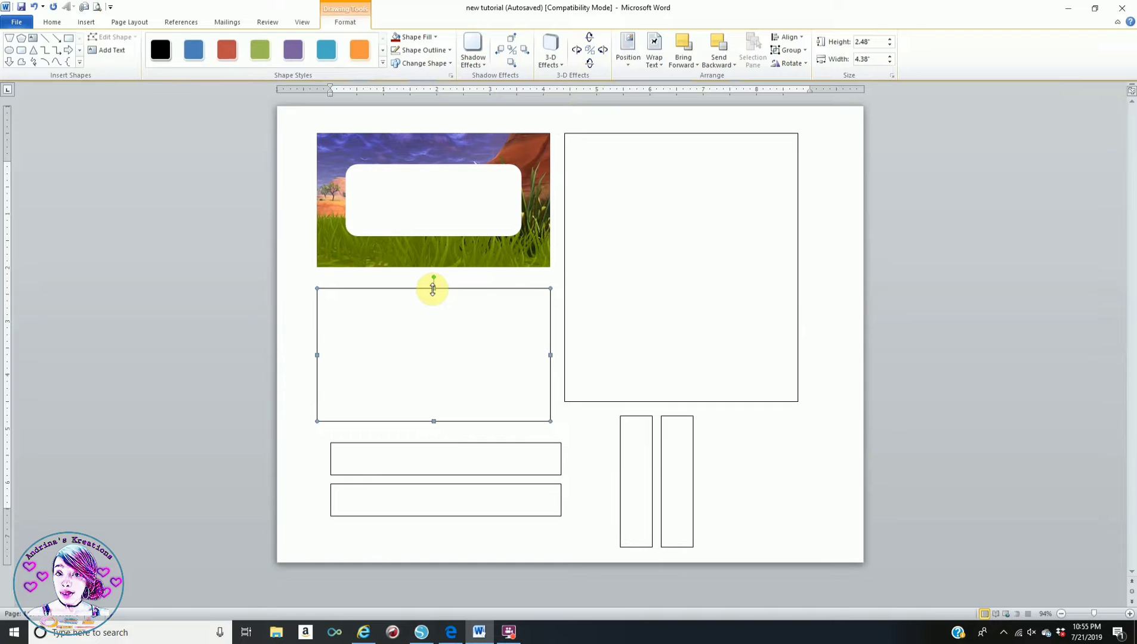
- Fill the second rectangle with the Day_Lake picture and set it to No Outline
left_click(409, 37)
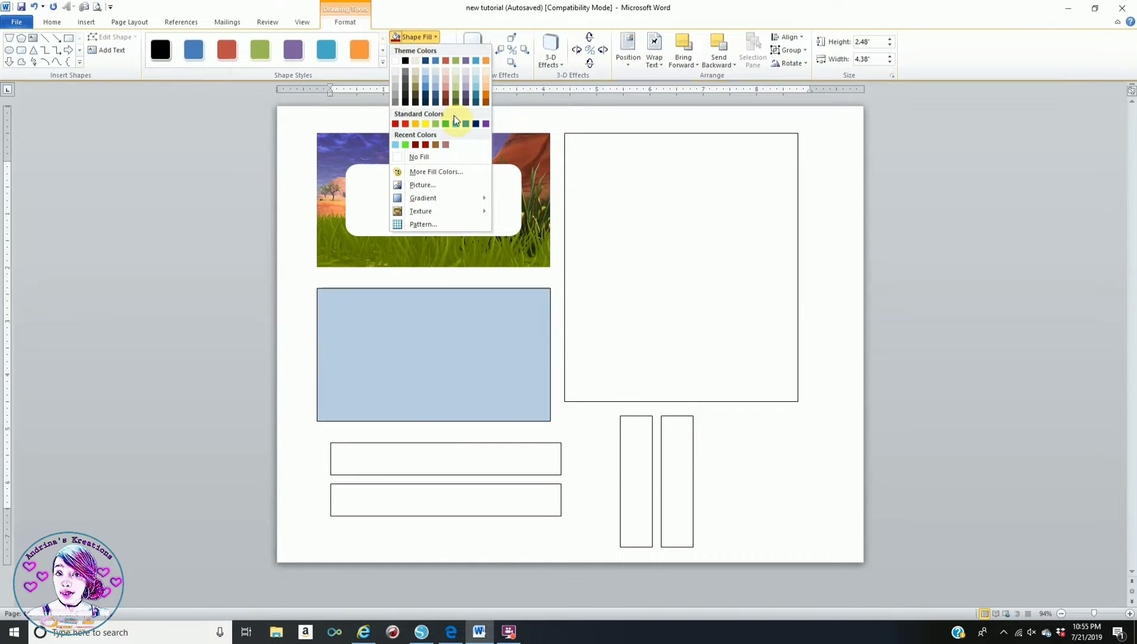
left_click(416, 186)
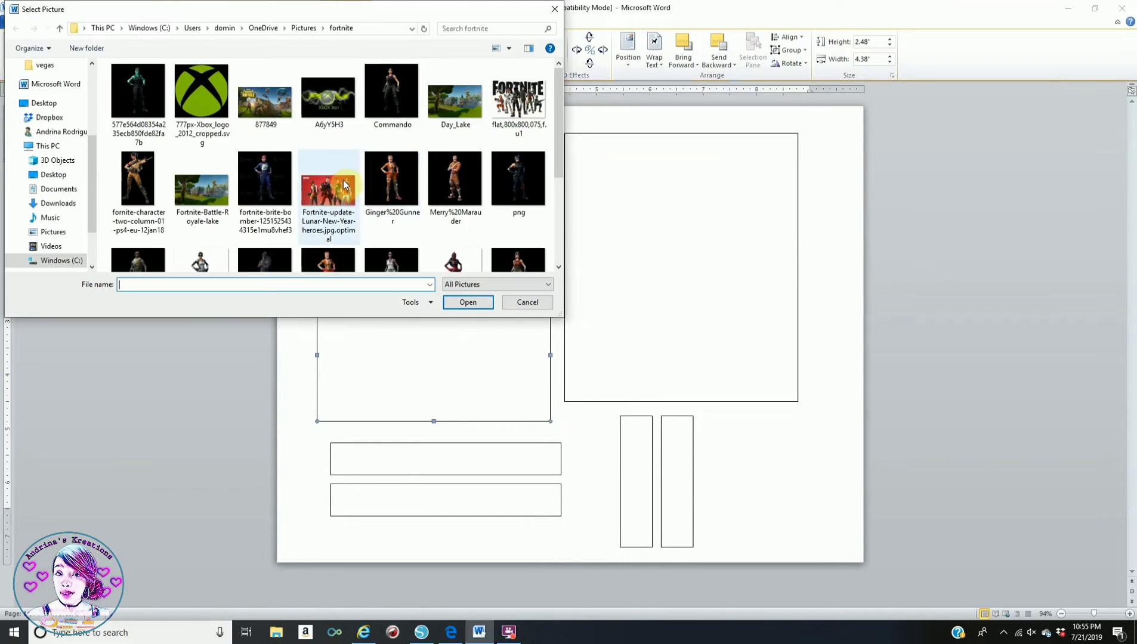
left_click(464, 104)
left_click(468, 302)
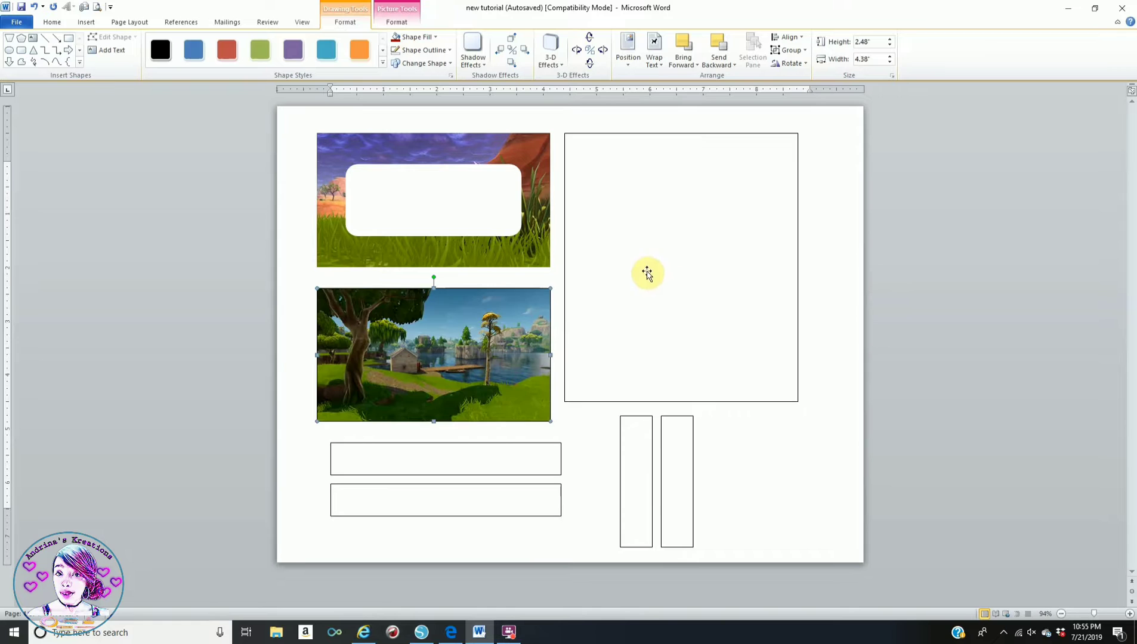
left_click(427, 53)
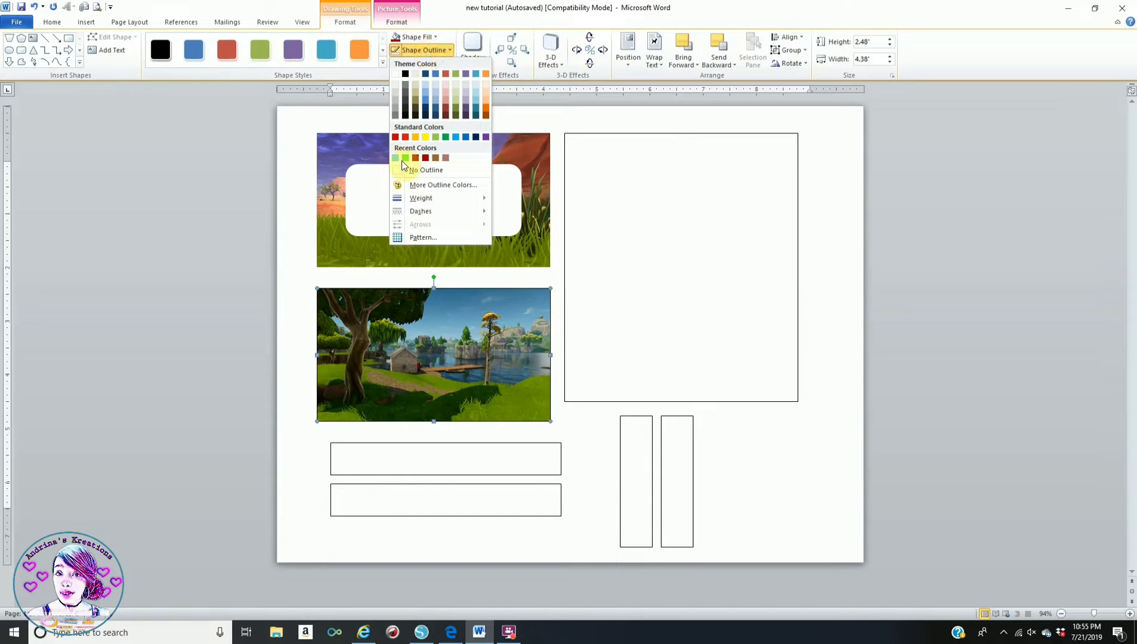
left_click(398, 171)
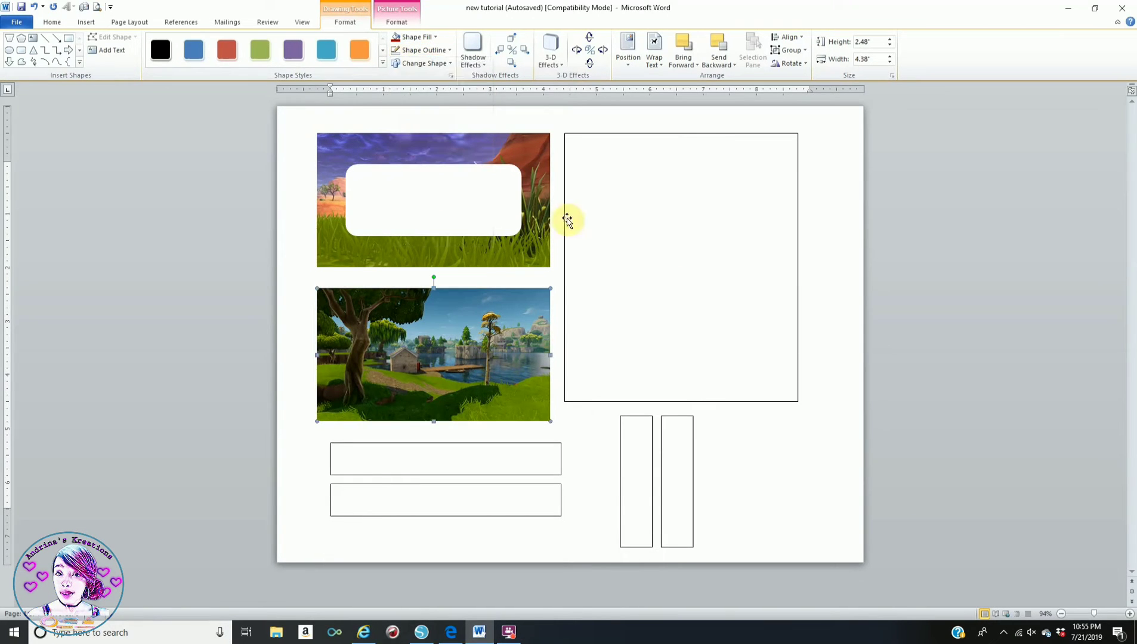
- Give the tall right rectangle the wp2366112 night-forest picture fill with No Outline
left_click(713, 135)
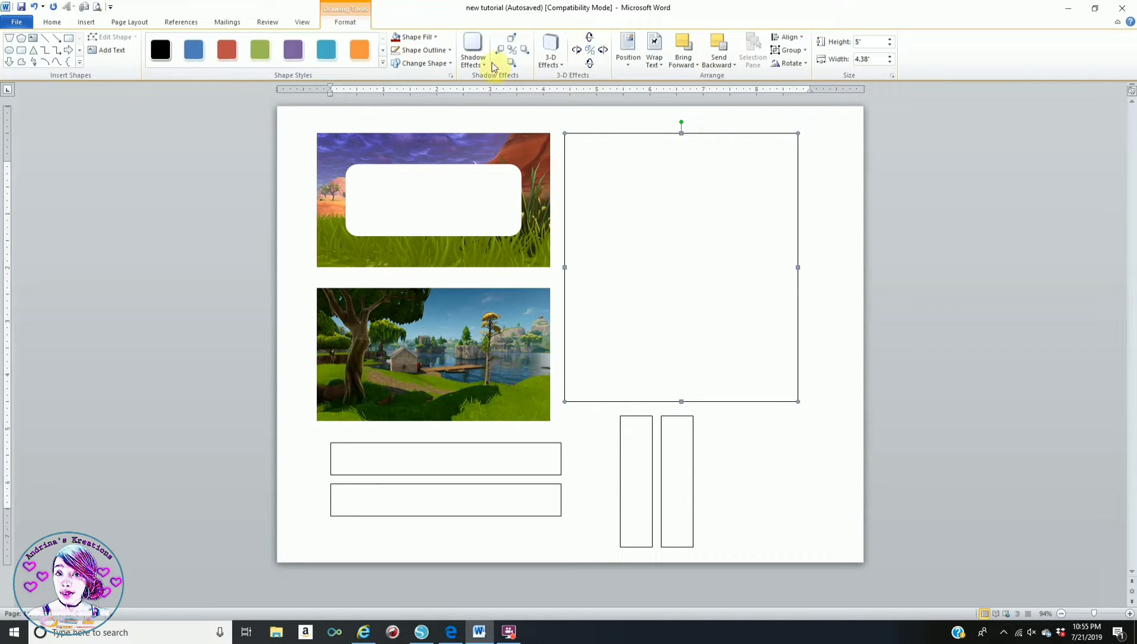
left_click(409, 39)
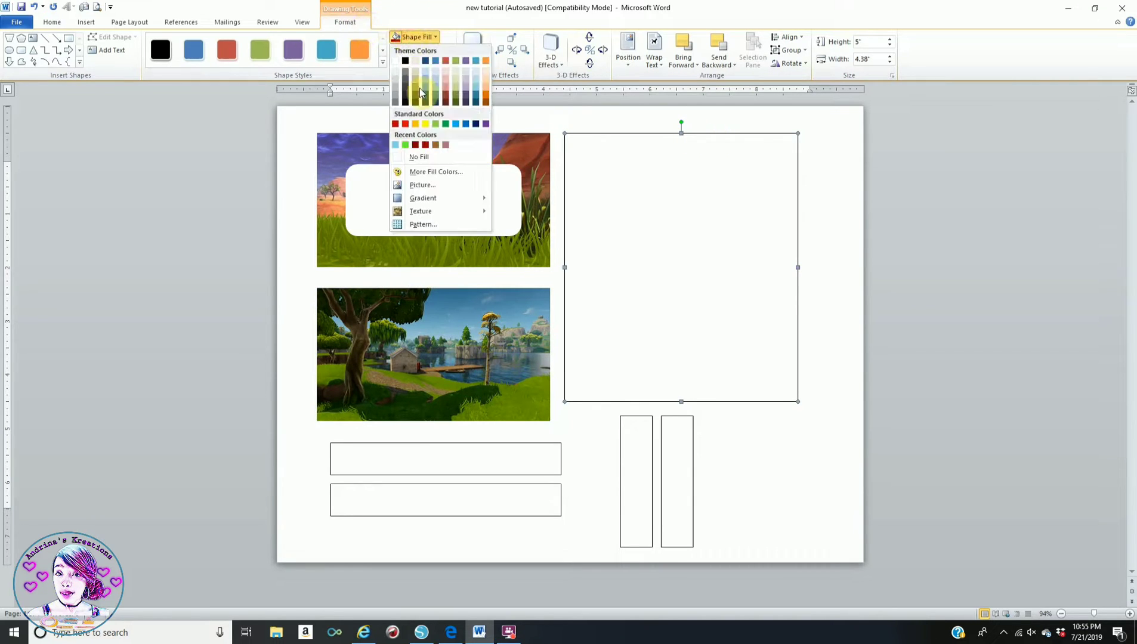
left_click(424, 185)
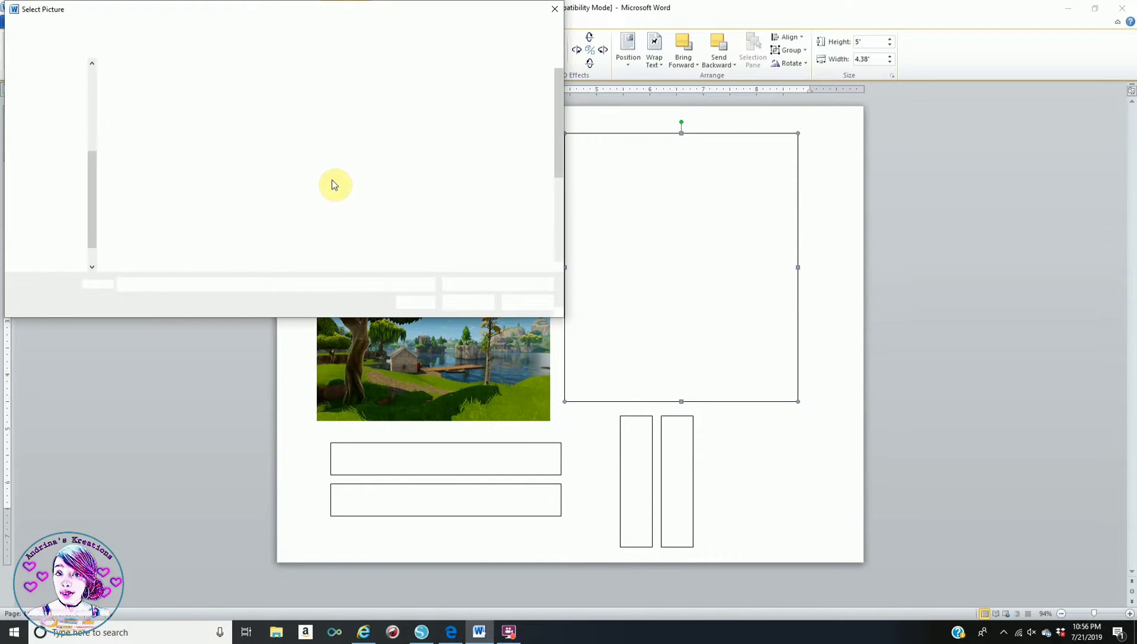
scroll(411, 218, "down", 3)
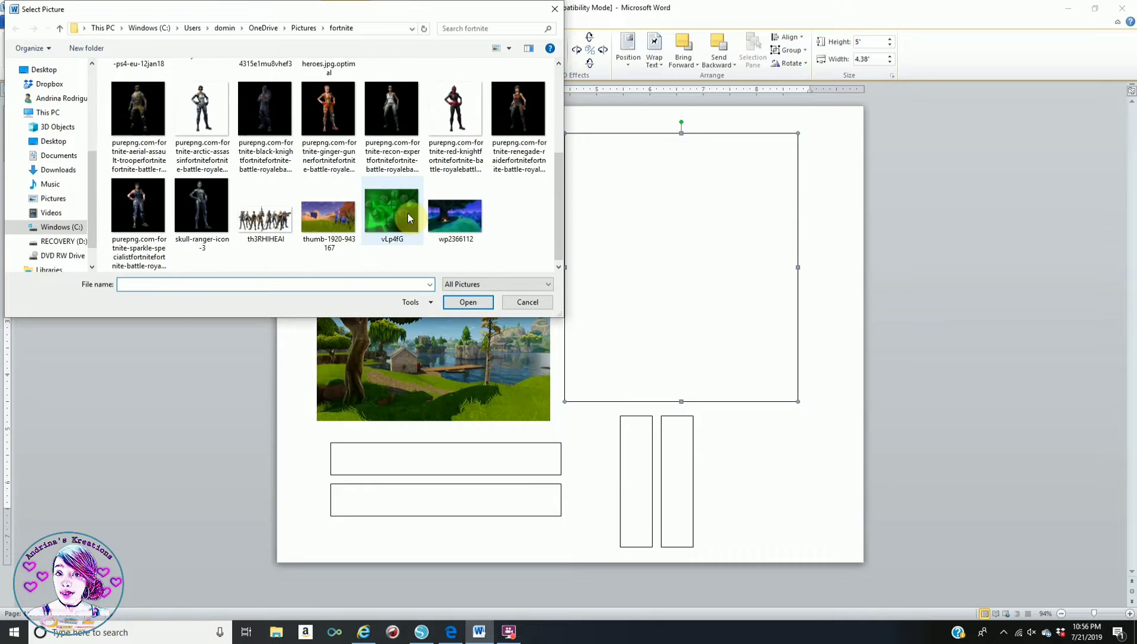
left_click(456, 216)
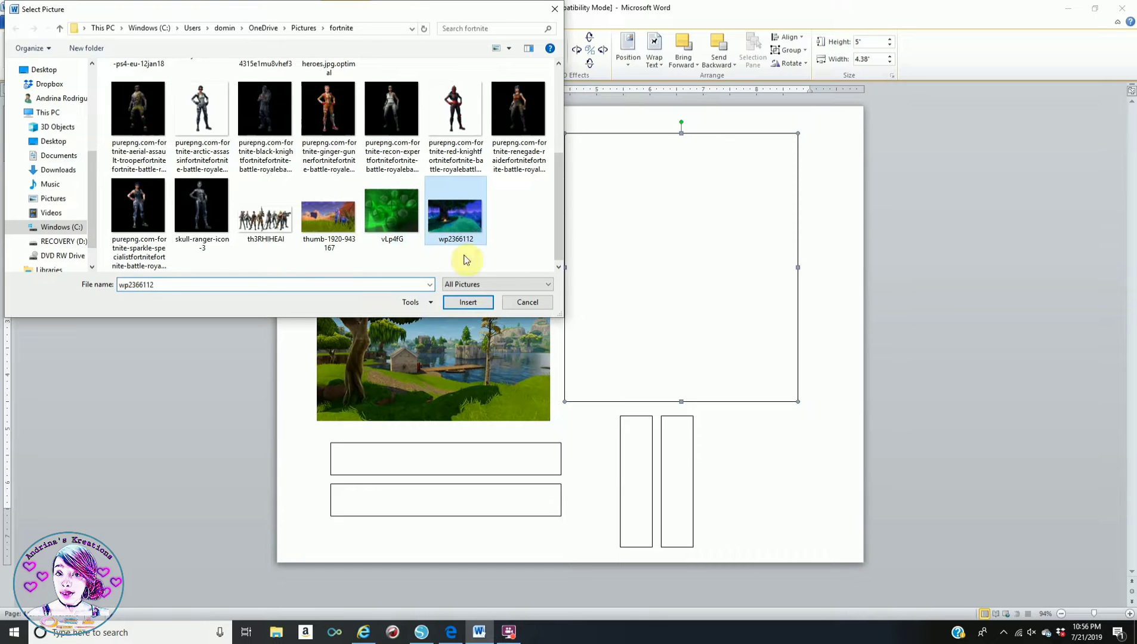
left_click(482, 302)
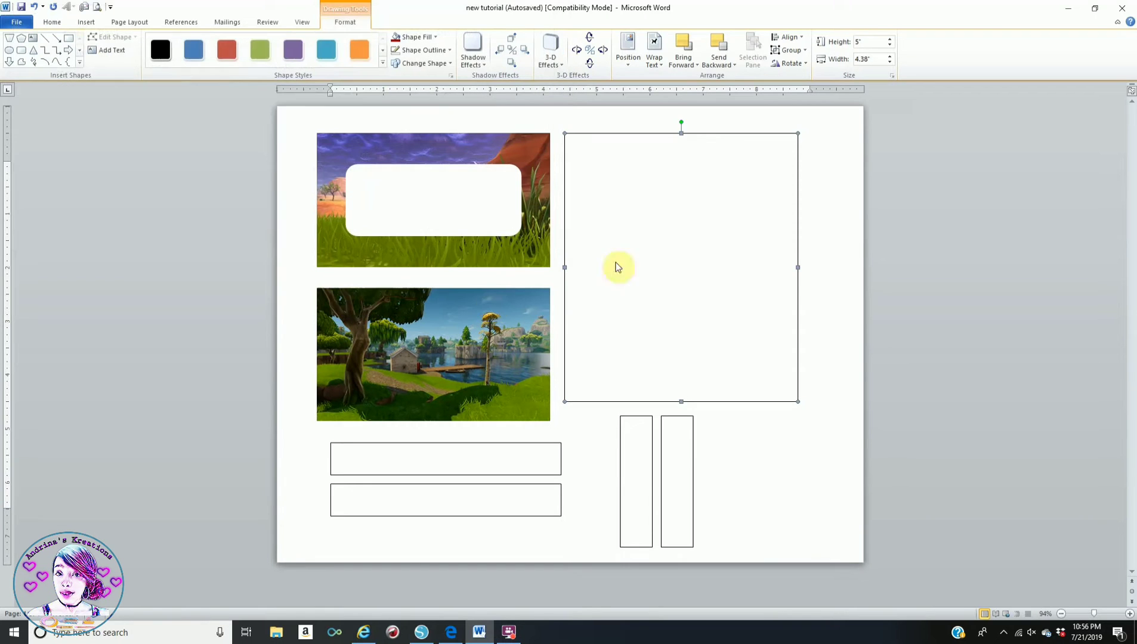
left_click(418, 50)
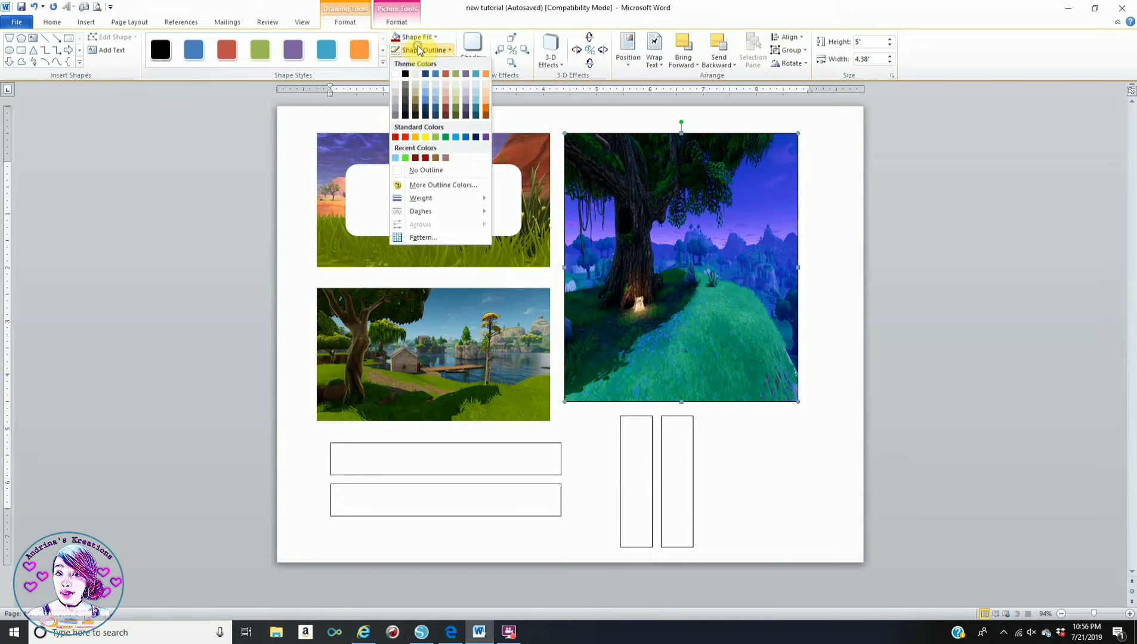
left_click(403, 178)
left_click(833, 319)
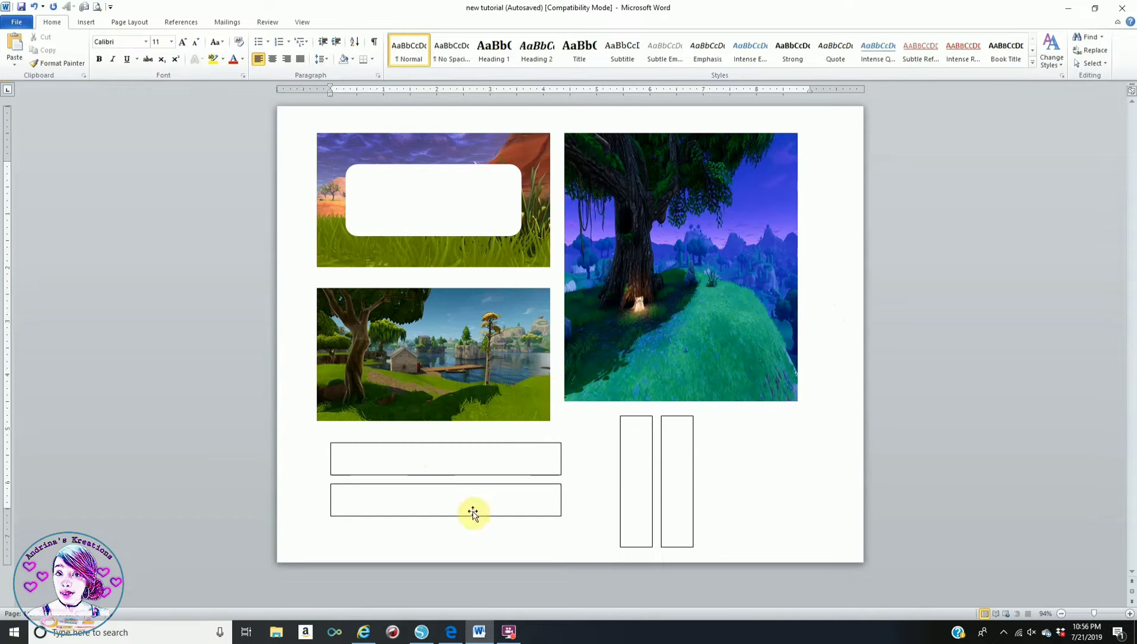
- Select the four thin bars and give them the green vLp4fG picture fill with No Outline
double_click(419, 443)
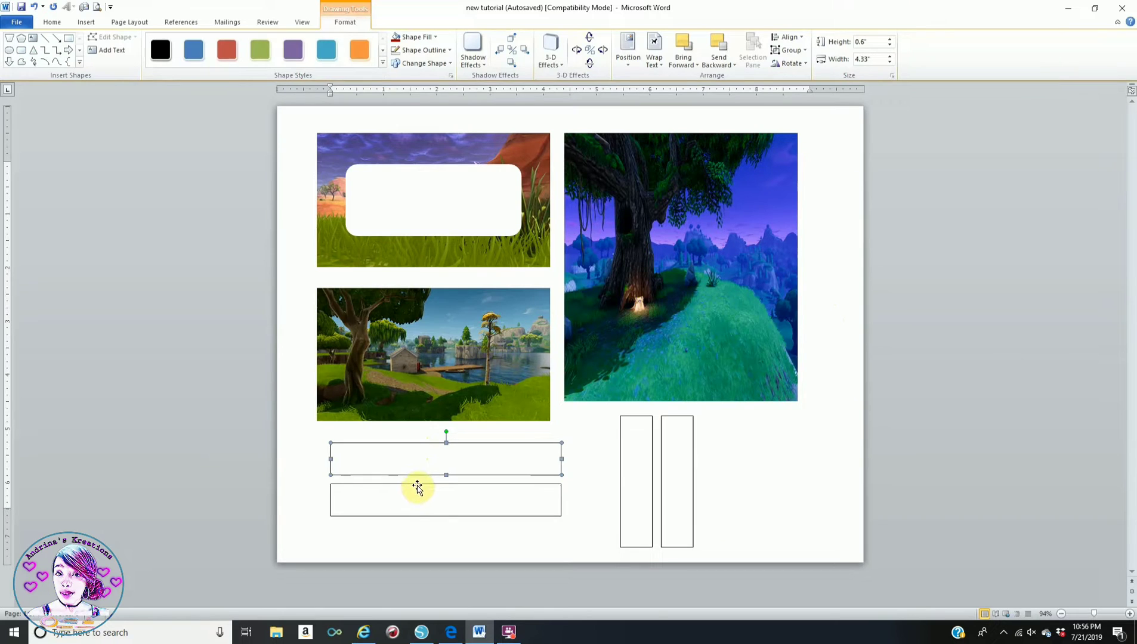
left_click(641, 416, "shift")
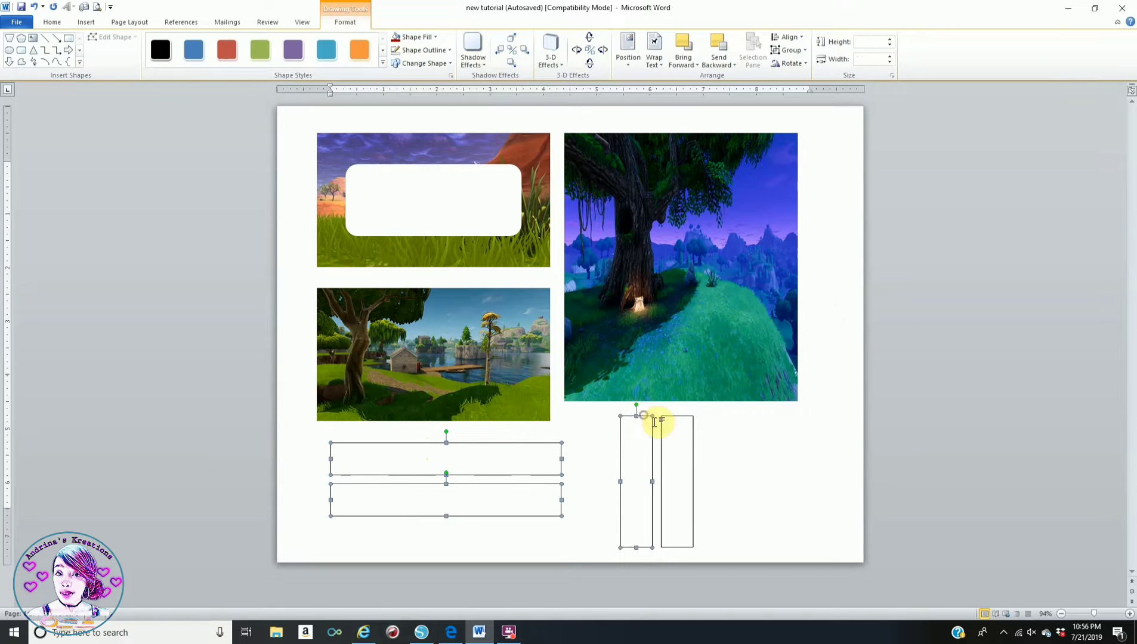
left_click(689, 418, "shift")
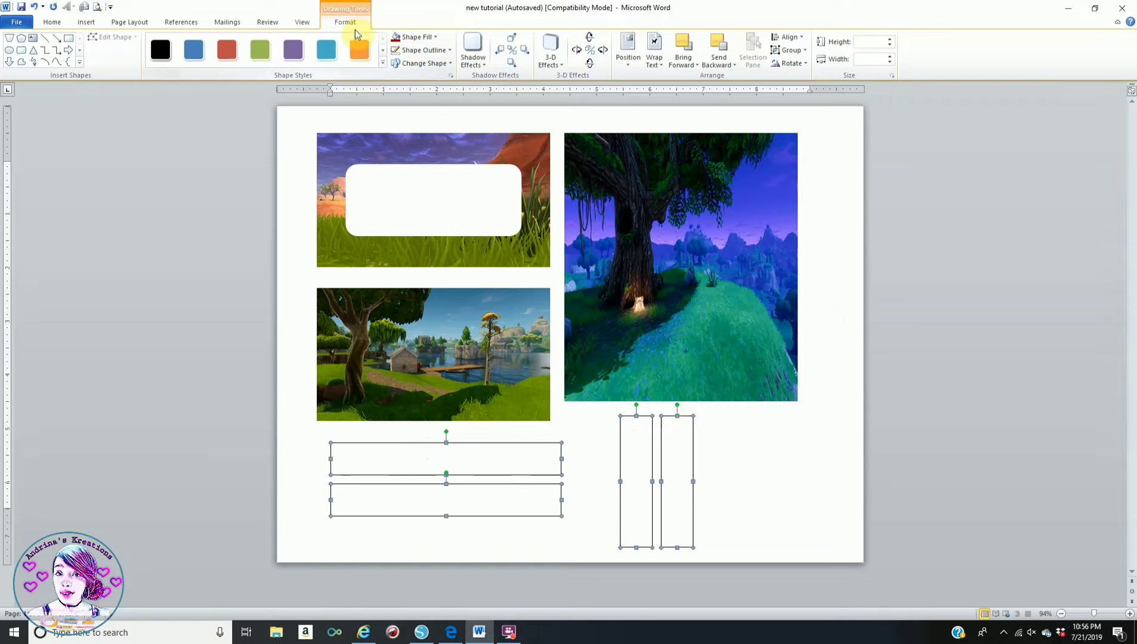
left_click(414, 37)
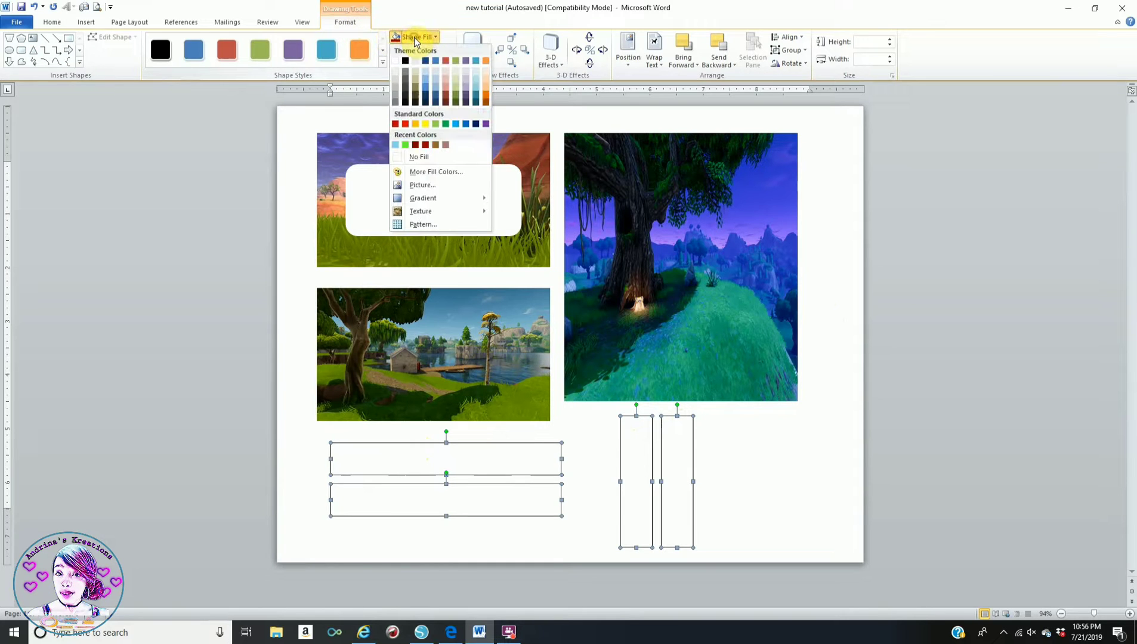
left_click(422, 186)
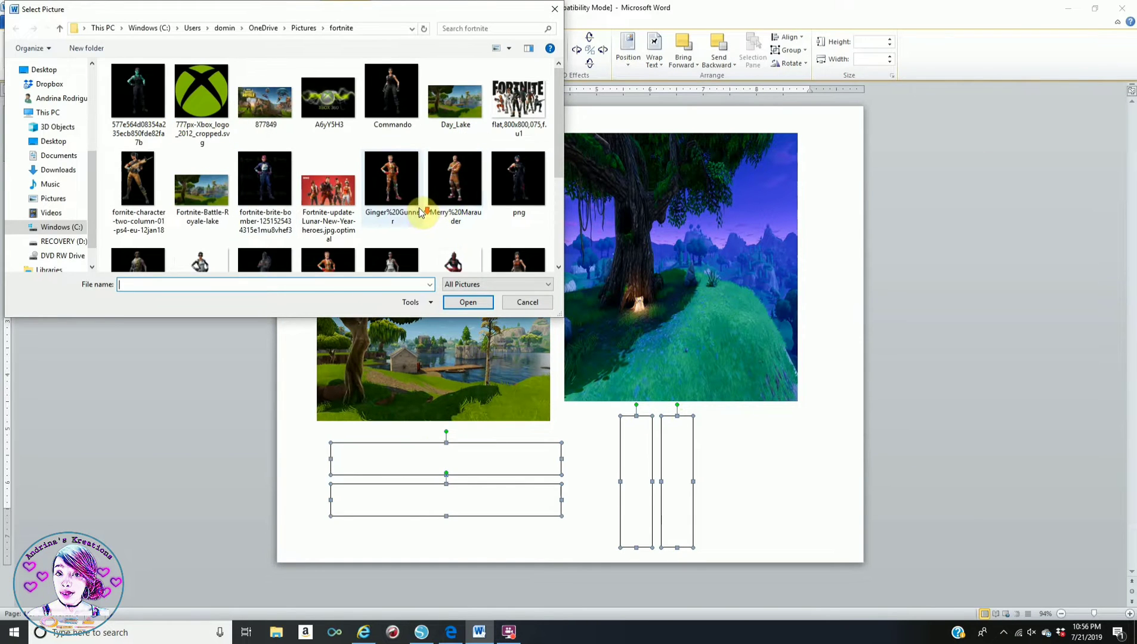
scroll(435, 215, "down", 5)
left_click(404, 222)
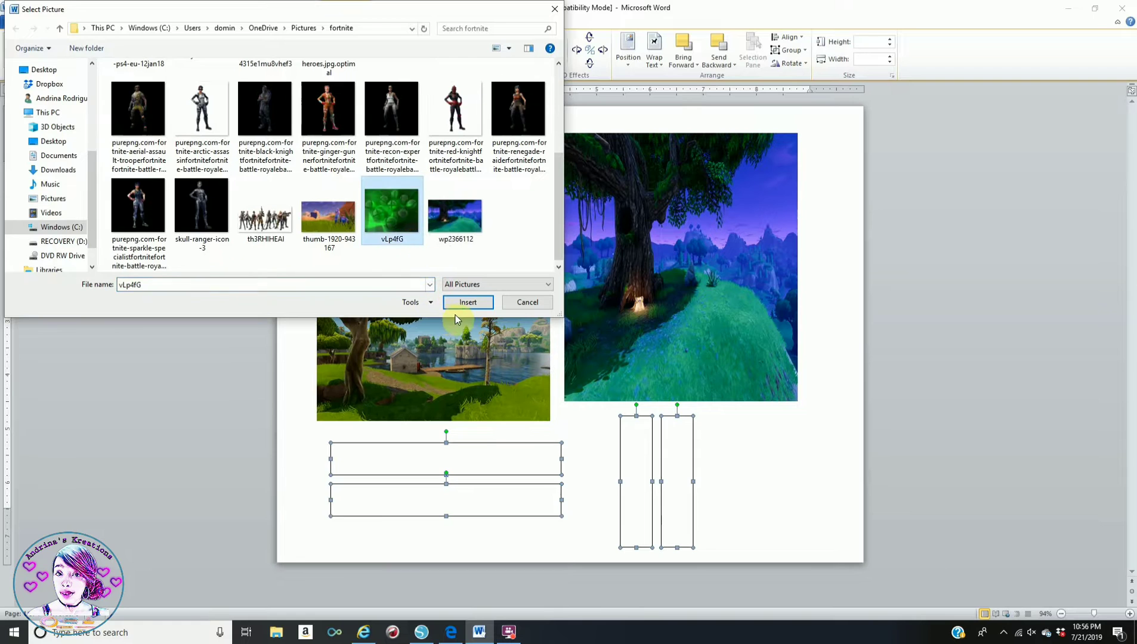
left_click(468, 302)
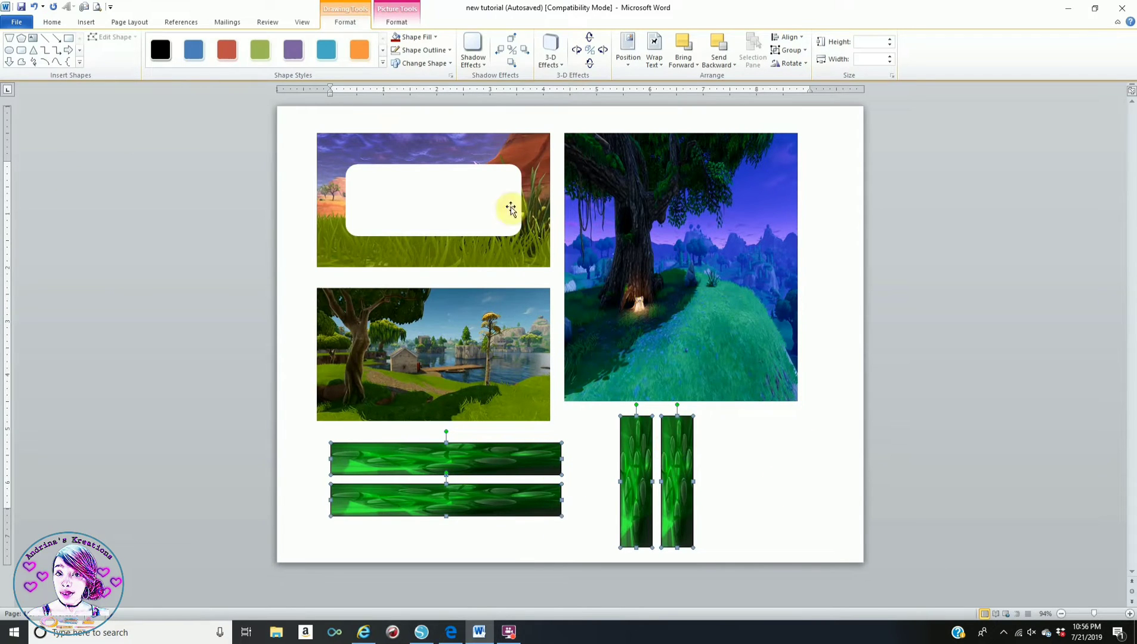
left_click(422, 51)
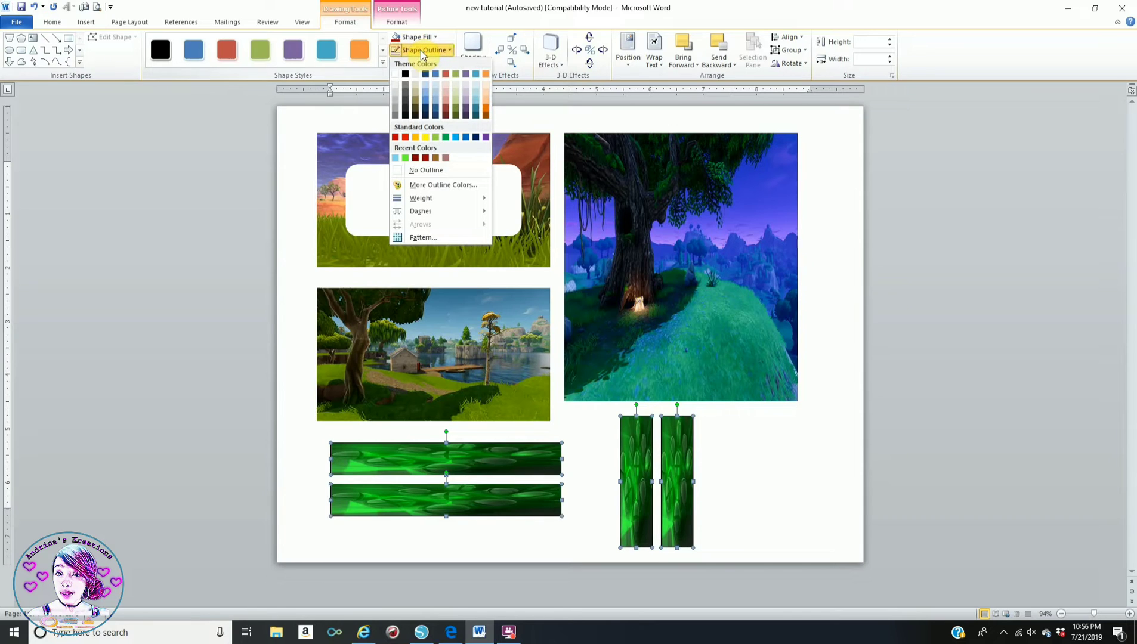
left_click(397, 170)
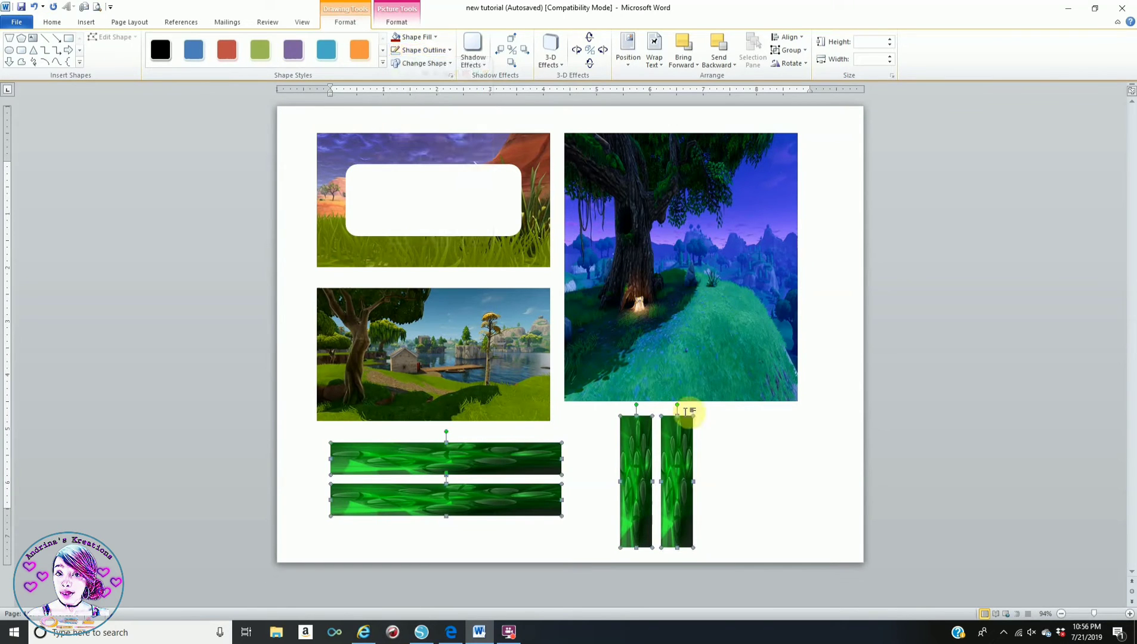
left_click(794, 469)
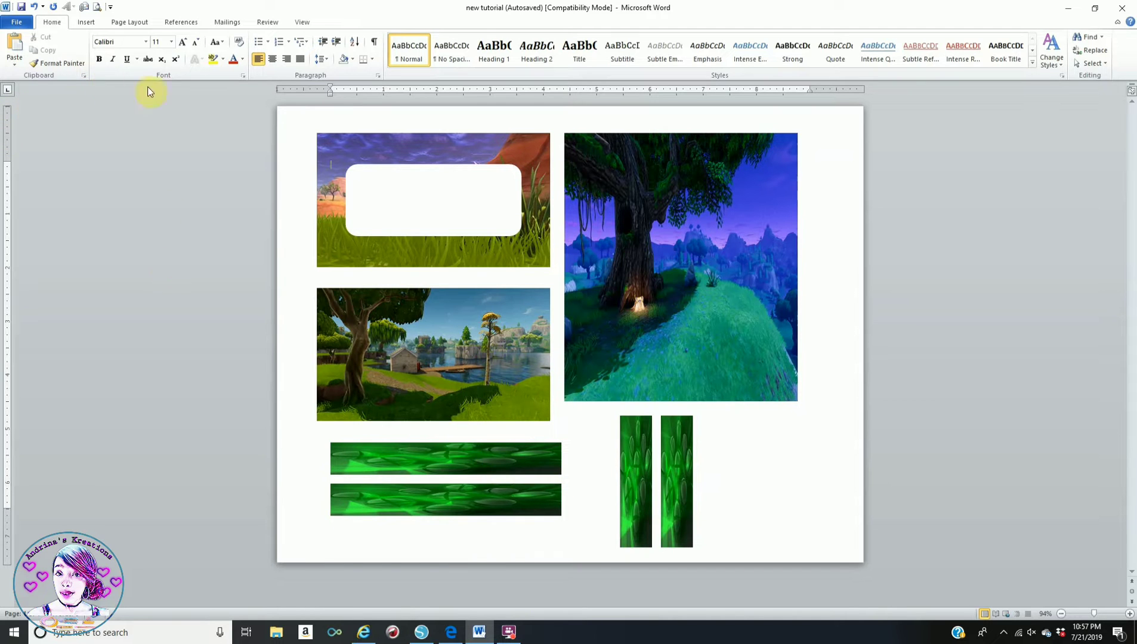
left_click(90, 23)
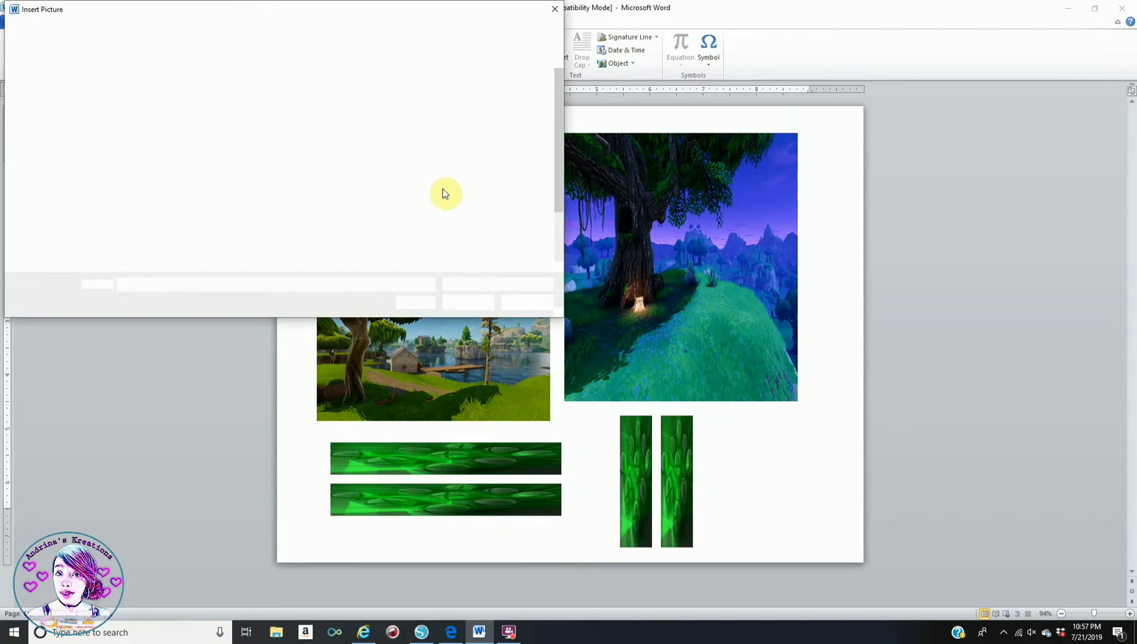
scroll(329, 186, "down", 3)
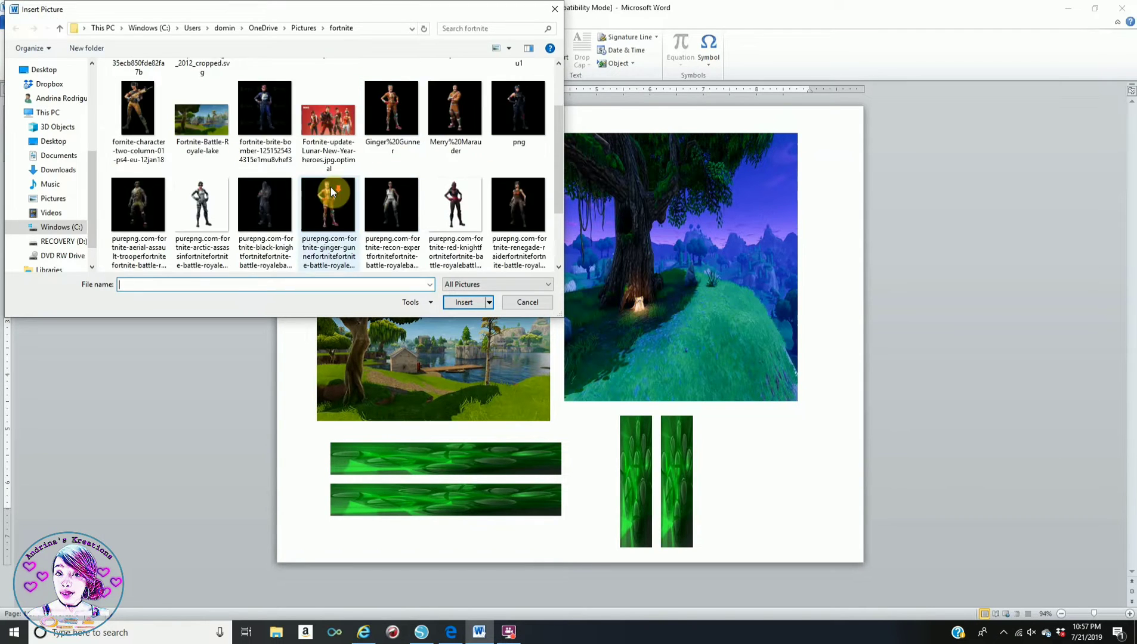
left_click(381, 201)
left_click(462, 302)
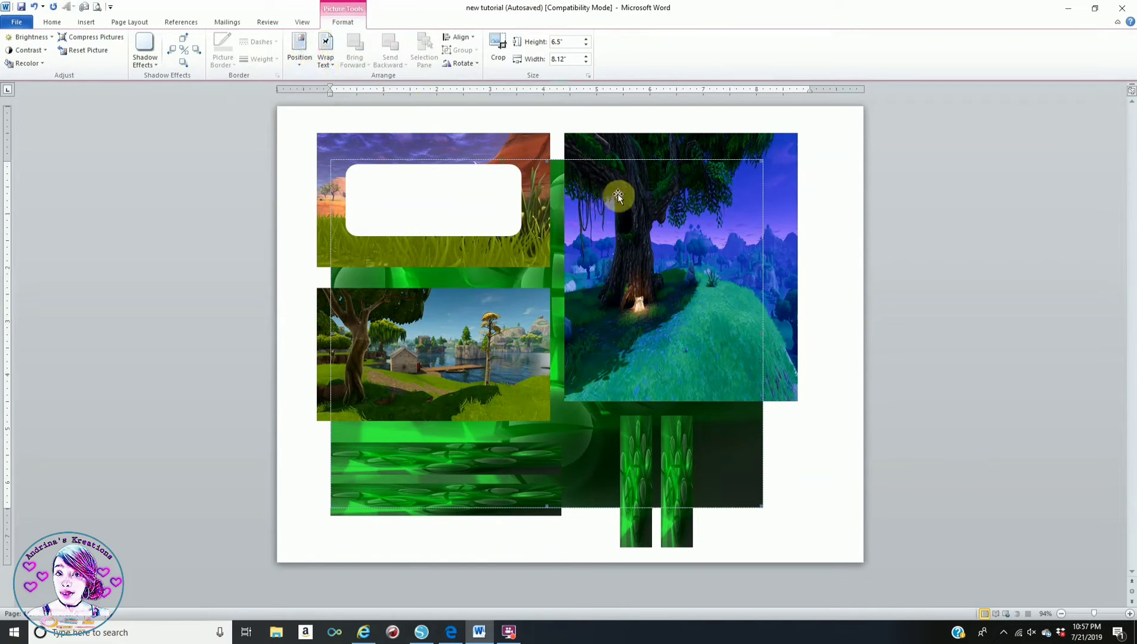
left_click(330, 57)
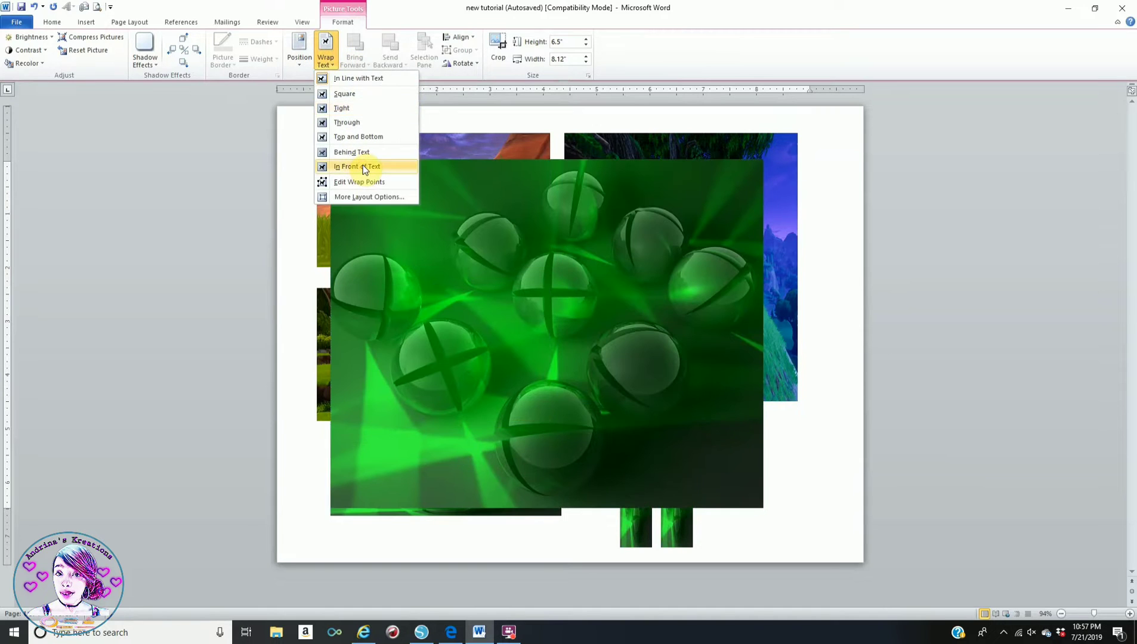
left_click(362, 165)
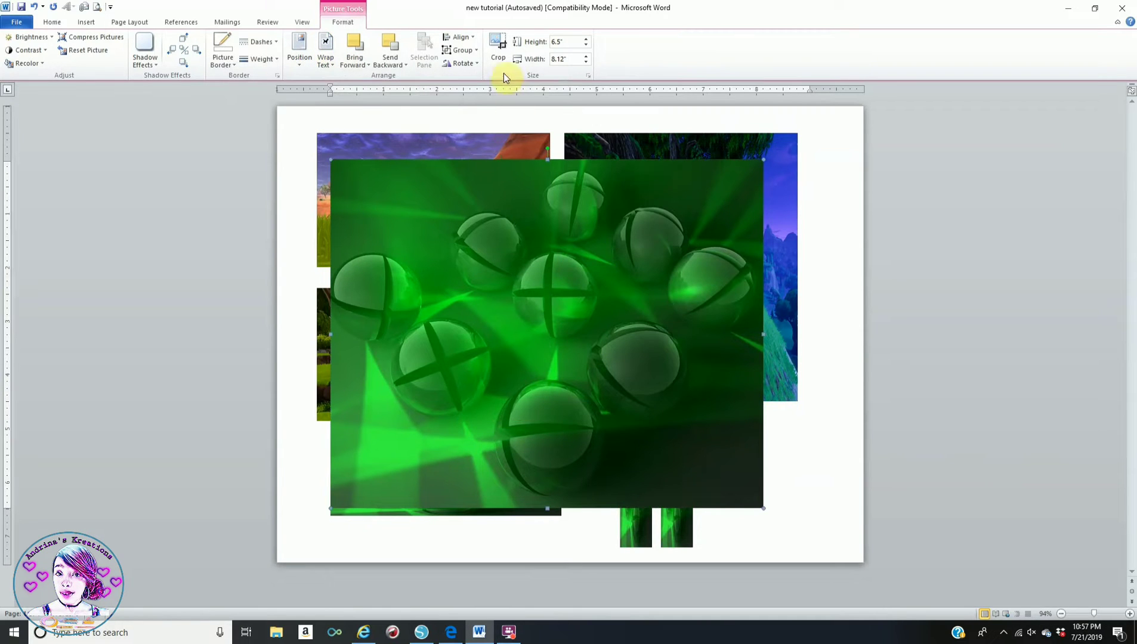
left_click(500, 47)
left_click_drag(546, 508, 528, 198)
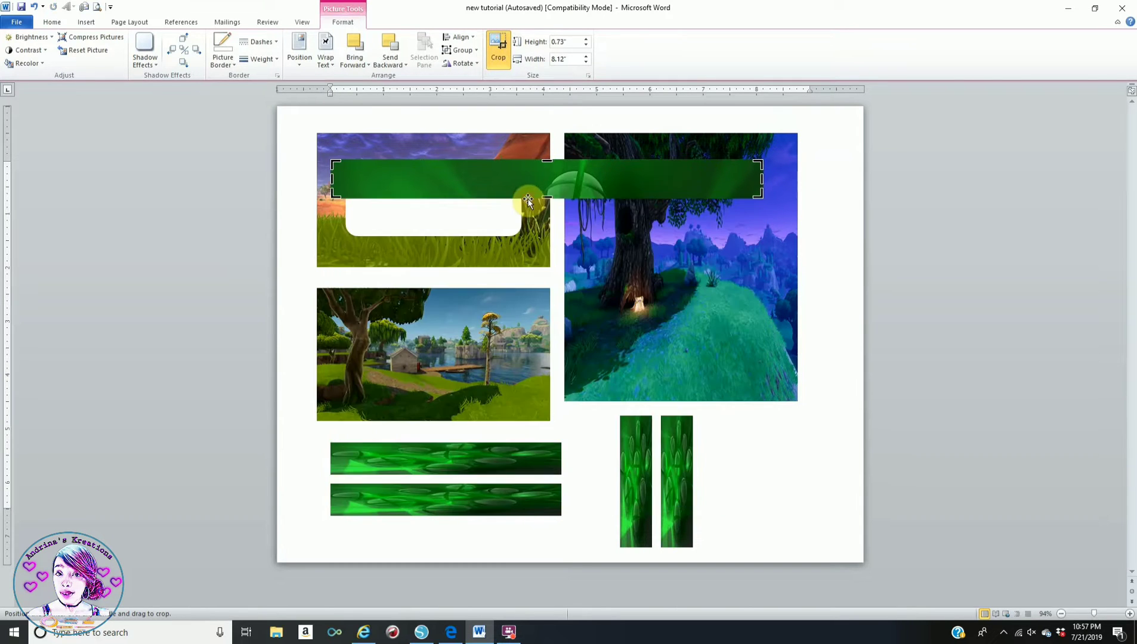
left_click_drag(761, 178, 477, 221)
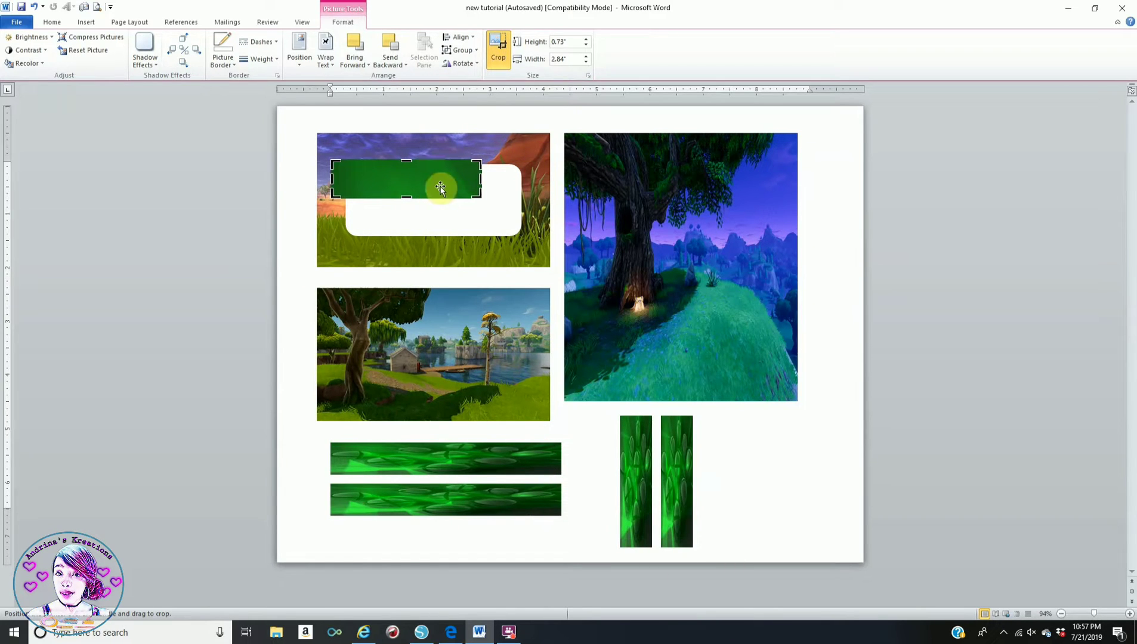
left_click(490, 150)
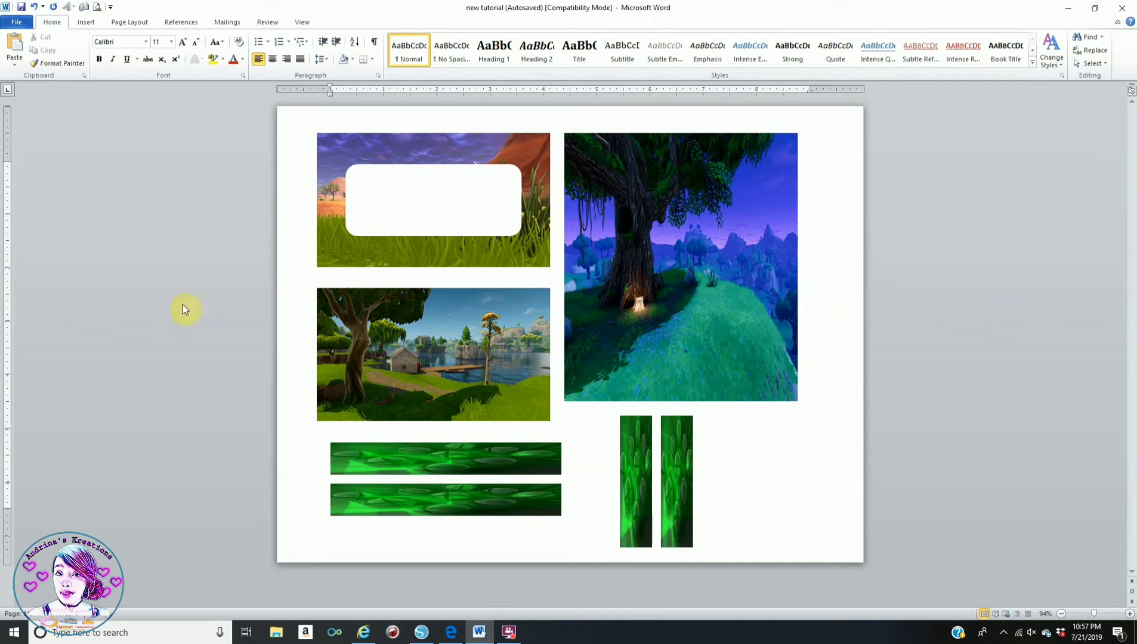
left_click(91, 24)
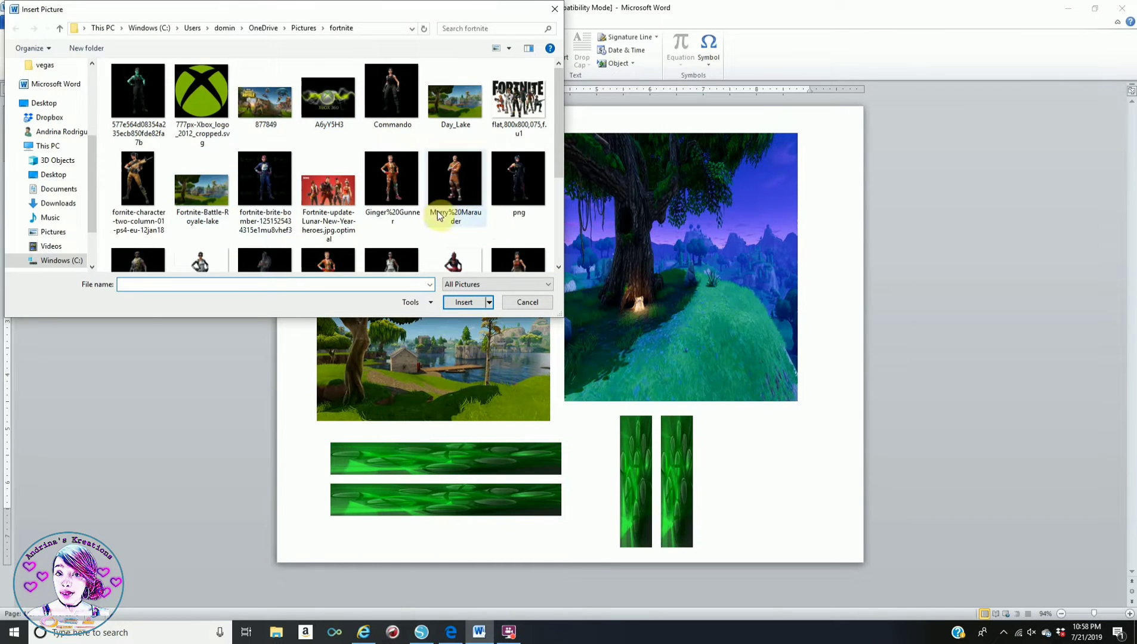
- Insert the black-knight character PNG and set its wrapping to In Front of Text
scroll(442, 218, "down", 1)
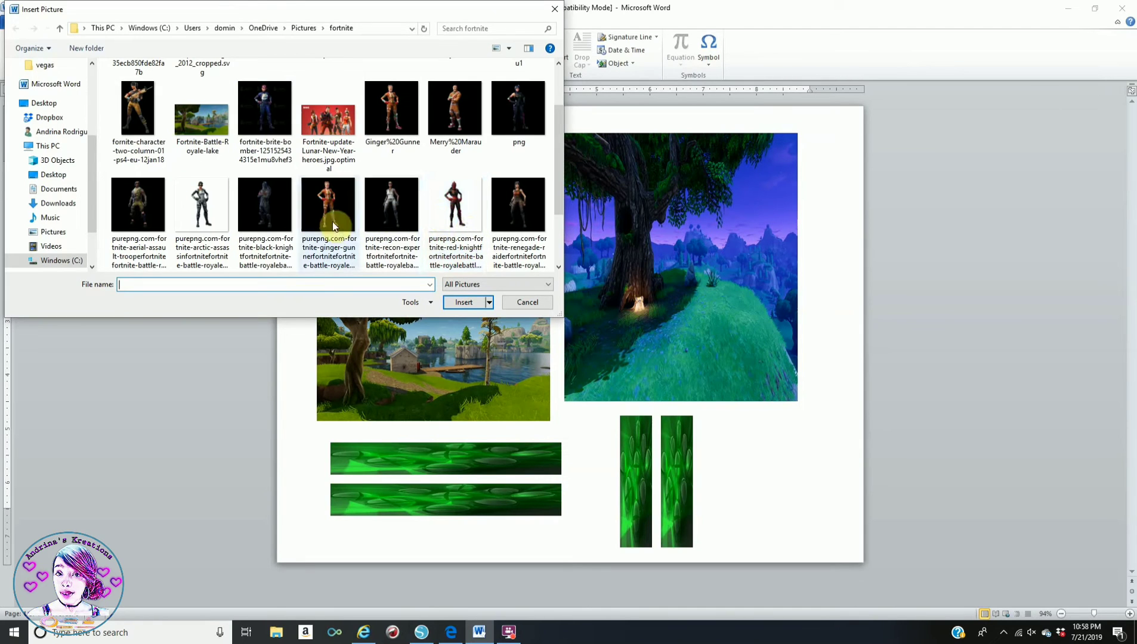
left_click(272, 209)
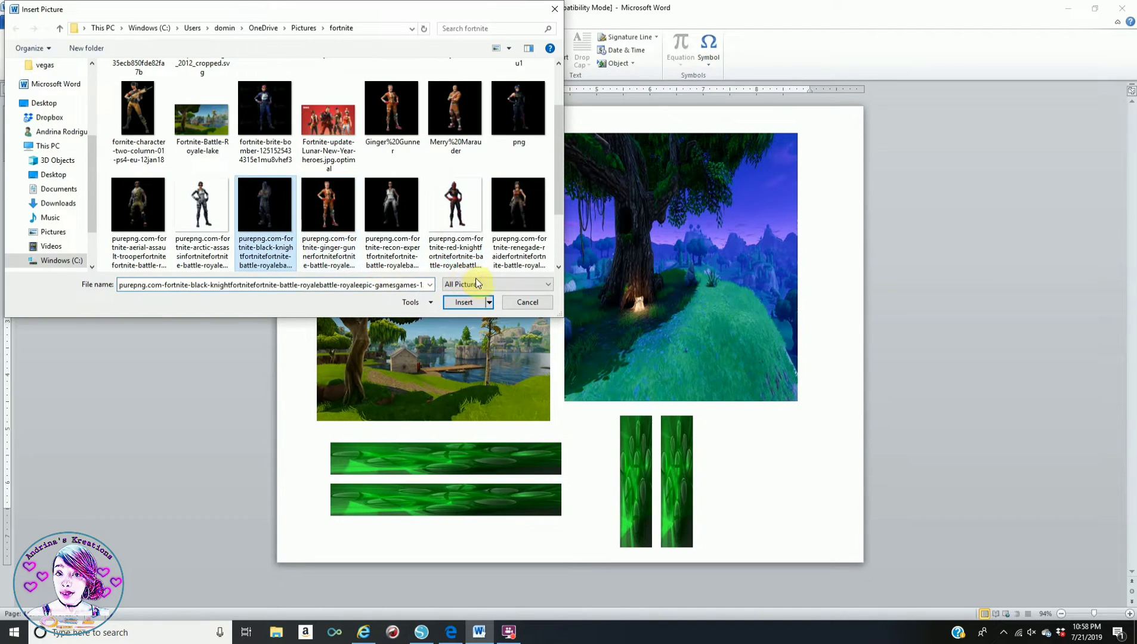
left_click(465, 302)
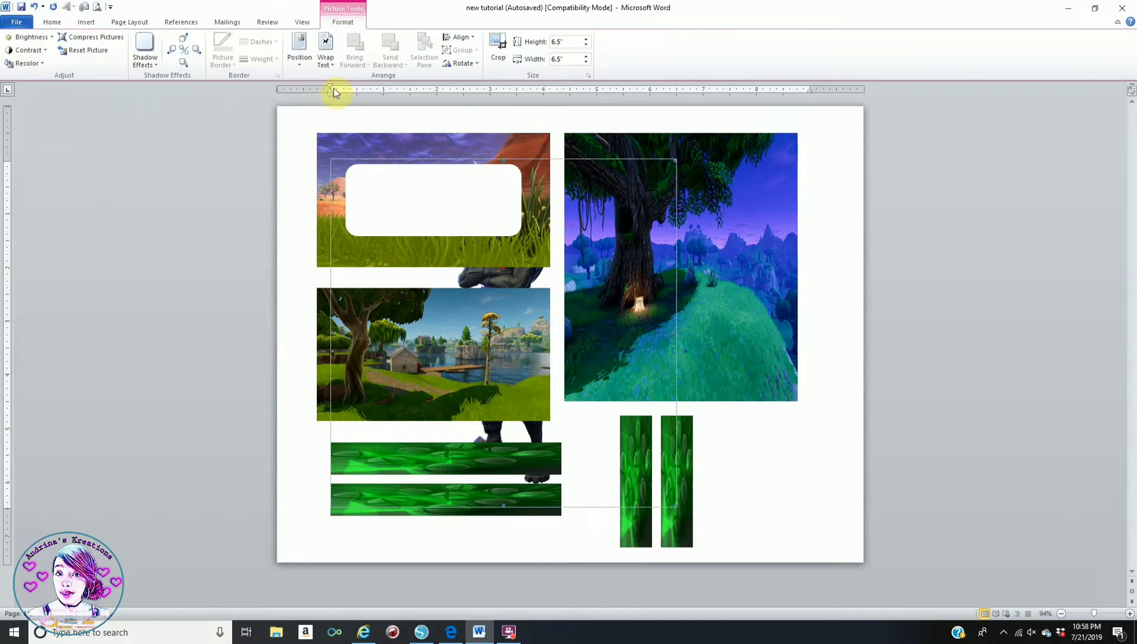
left_click(322, 58)
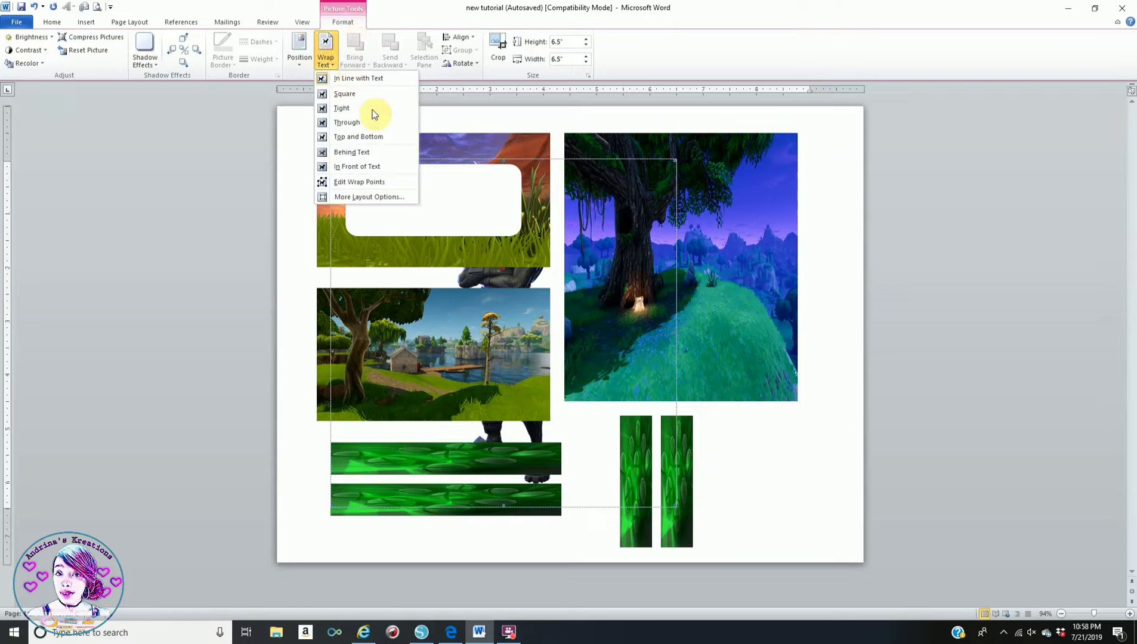
left_click(377, 168)
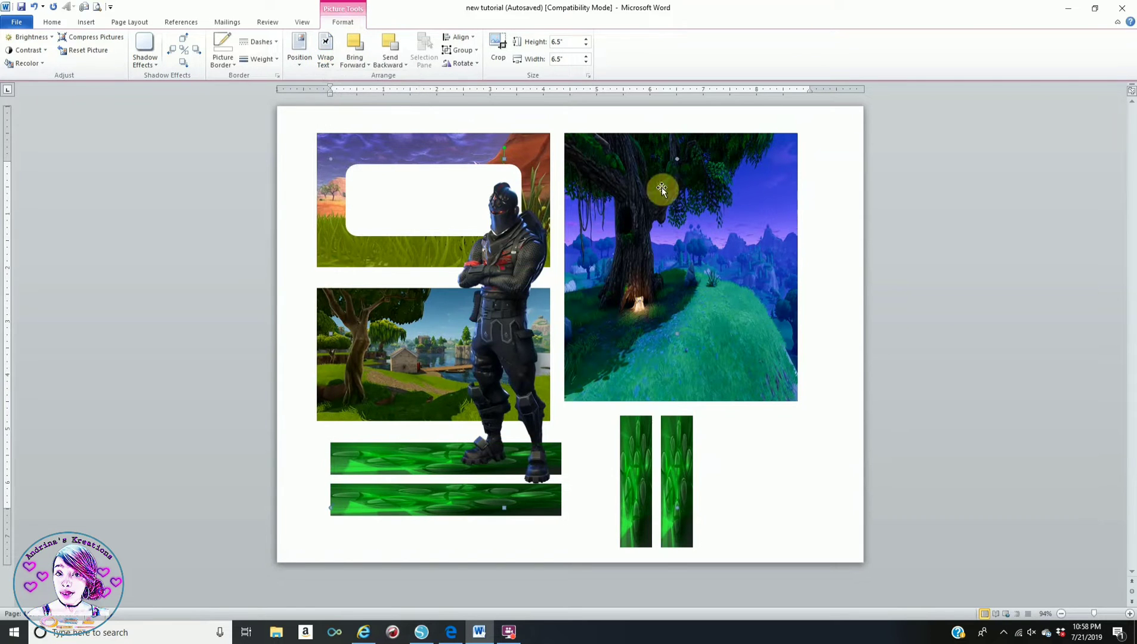
- Shrink the black knight to 2.24 inches and stand it on the lake picture's right side
mouse_move(530, 397)
left_mouse_down()
mouse_move(525, 371)
mouse_move(516, 387)
left_mouse_up()
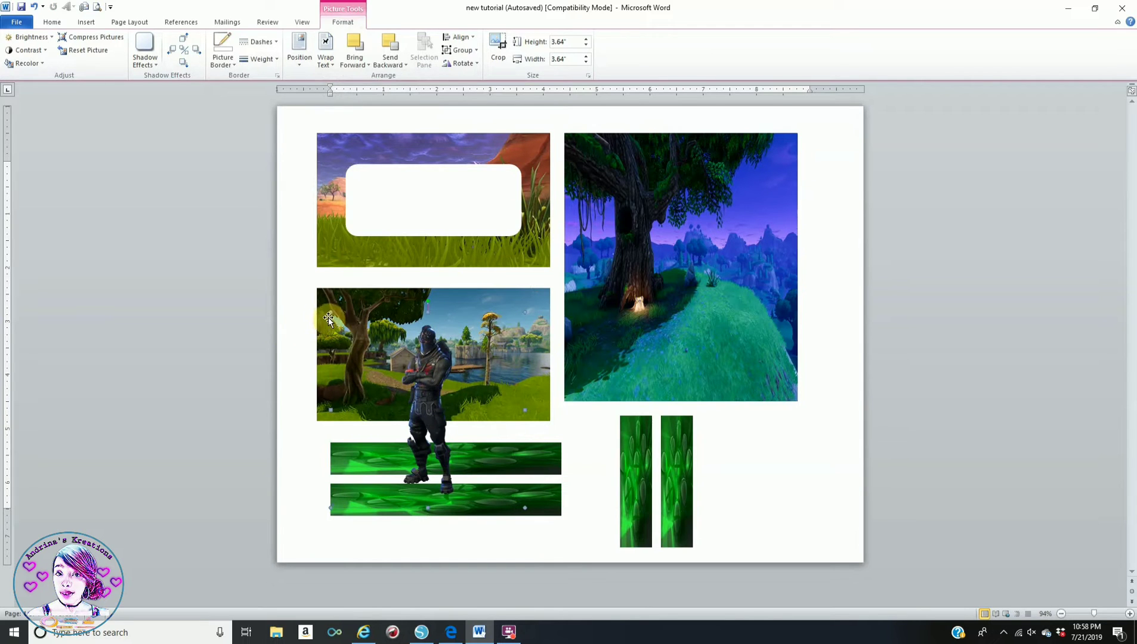
left_click_drag(330, 313, 393, 376)
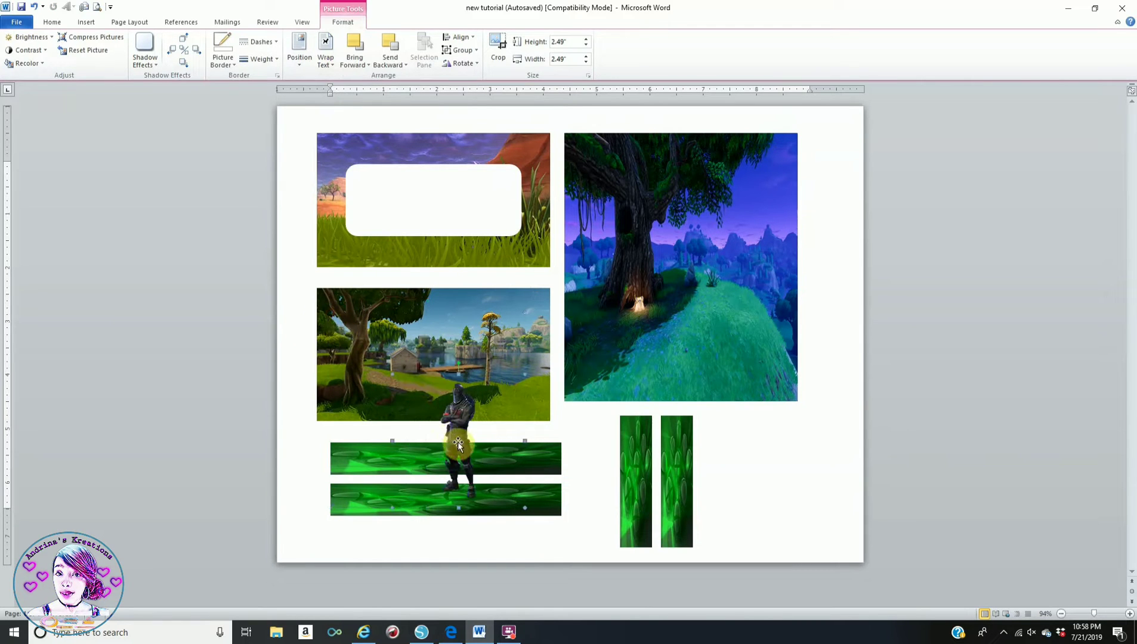
left_click_drag(458, 441, 521, 346)
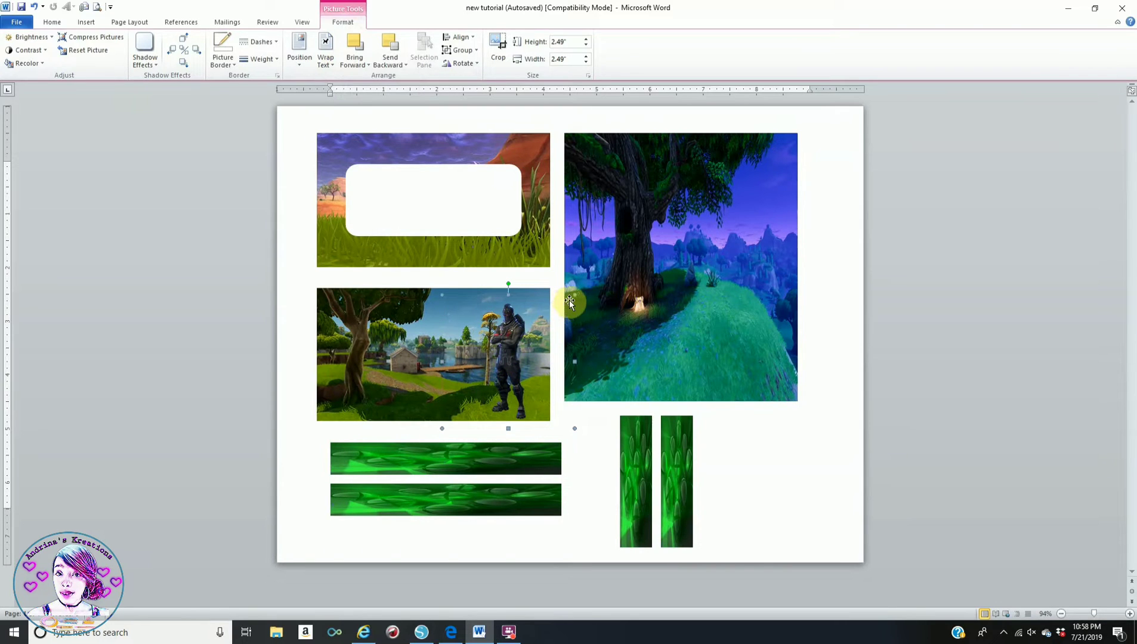
left_click_drag(573, 297, 561, 309)
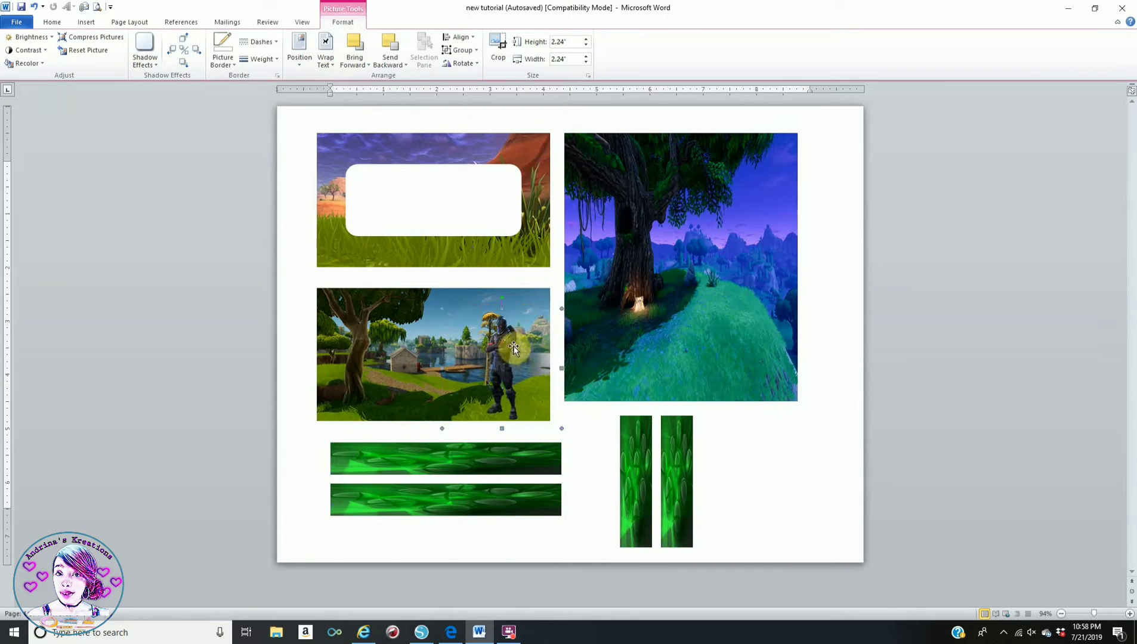
left_click_drag(505, 347, 524, 348)
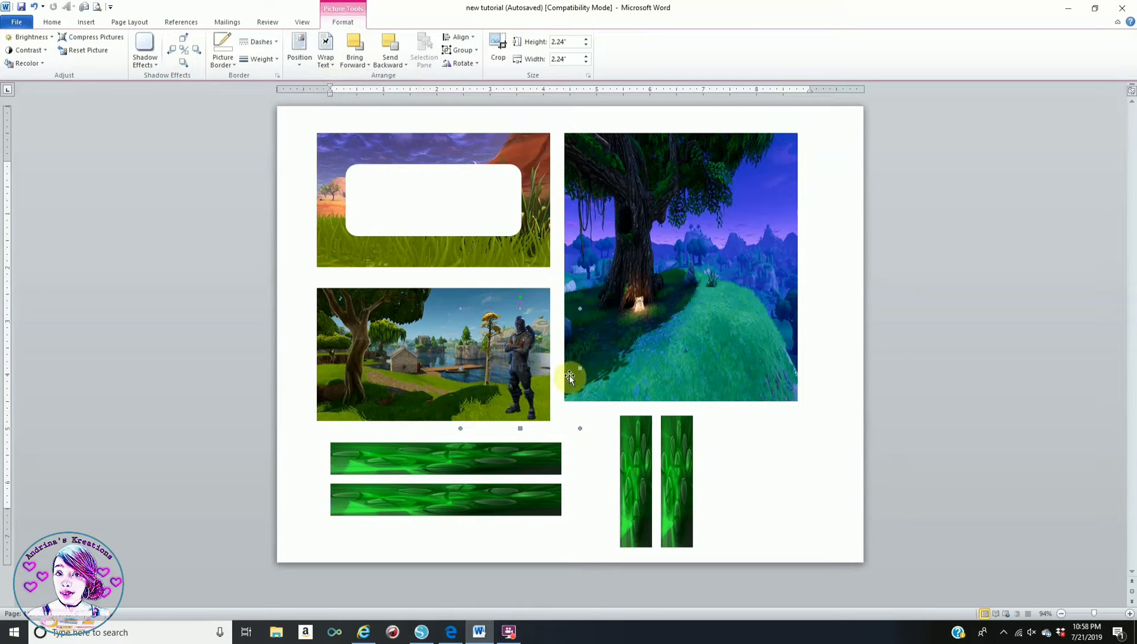
left_click_drag(522, 347, 527, 347)
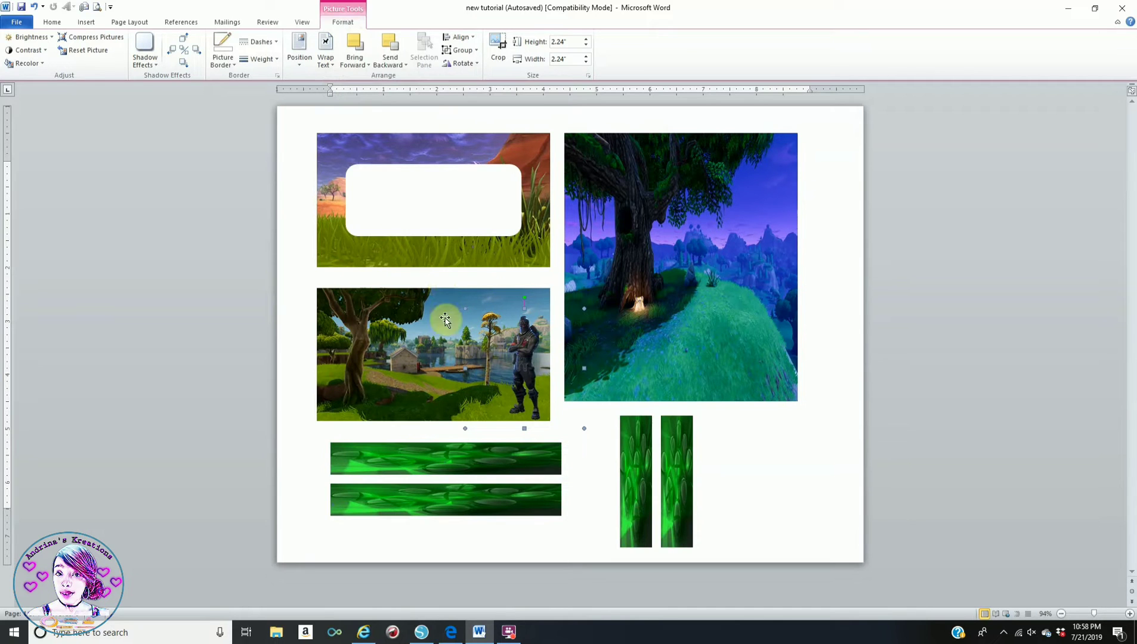
- Insert the recon-expert character PNG and set its wrapping to In Front of Text
left_click(779, 465)
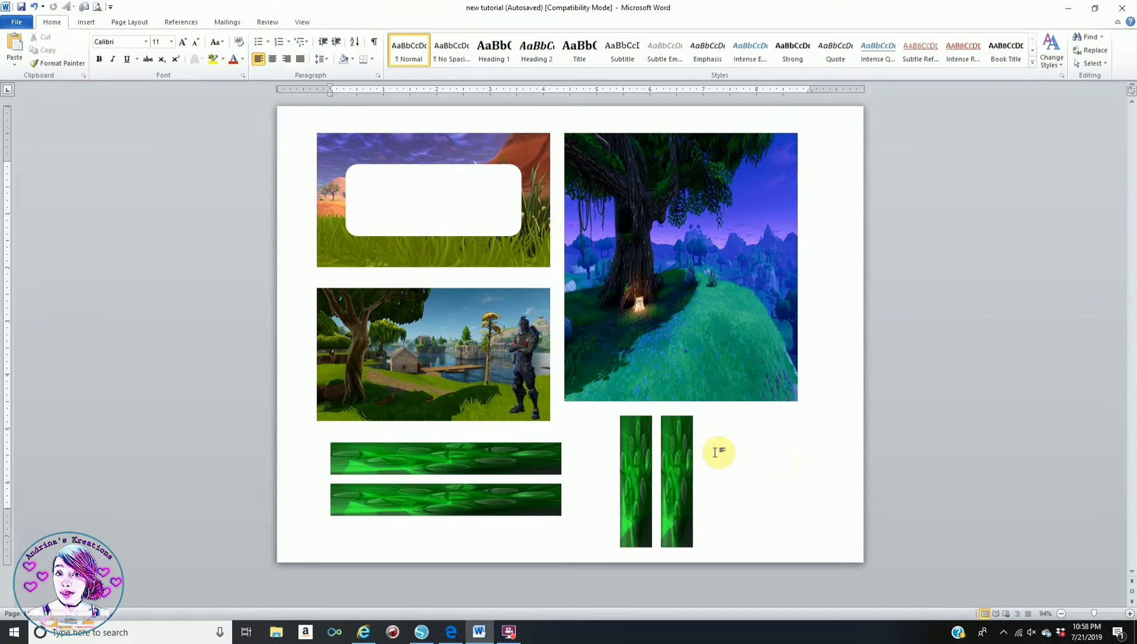
left_click(80, 24)
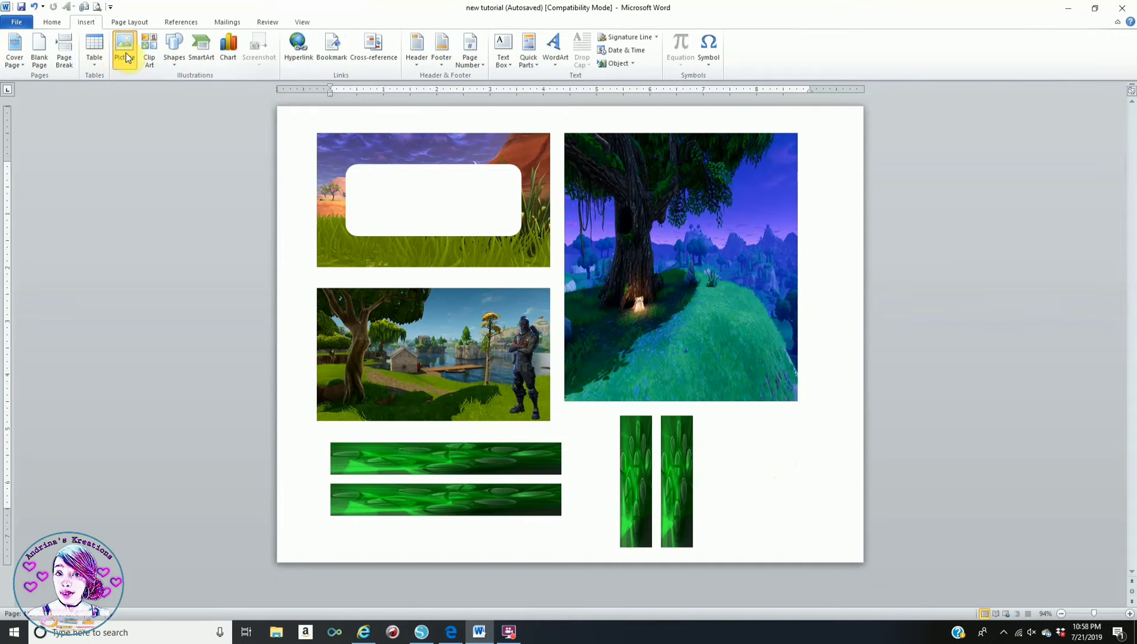
left_click(126, 55)
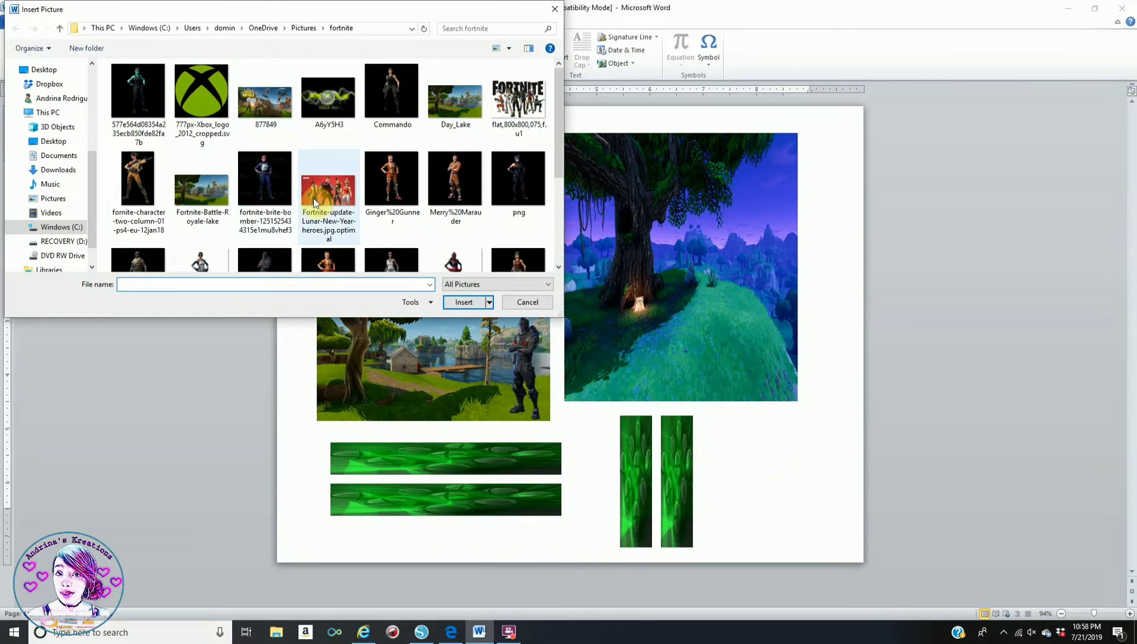
scroll(368, 230, "down", 1)
left_click(390, 224)
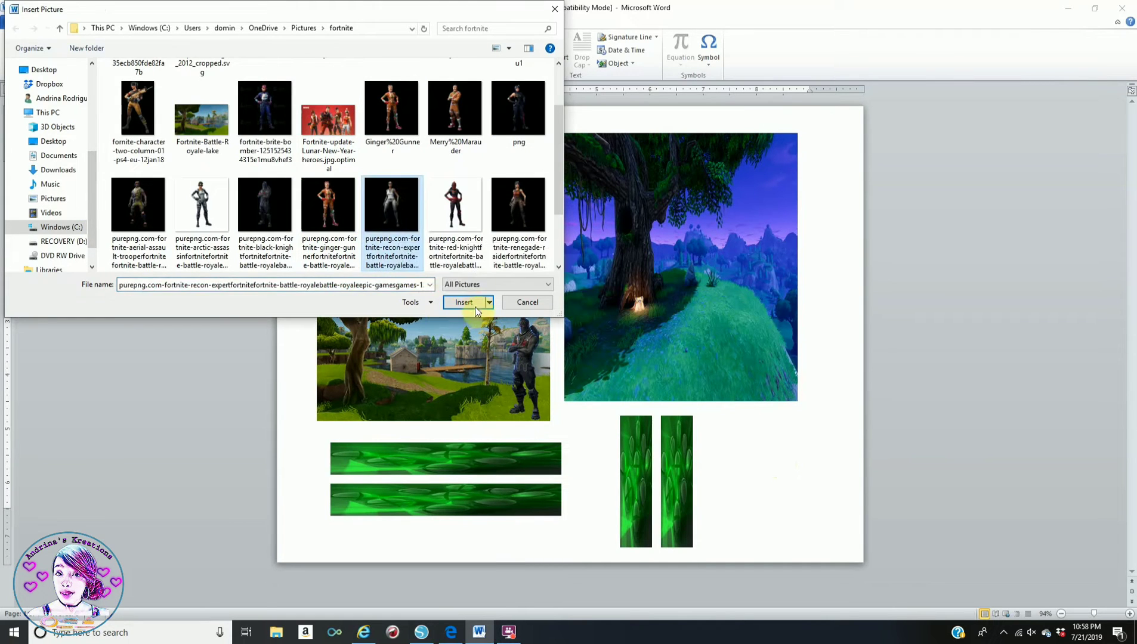
left_click(471, 303)
left_click(325, 47)
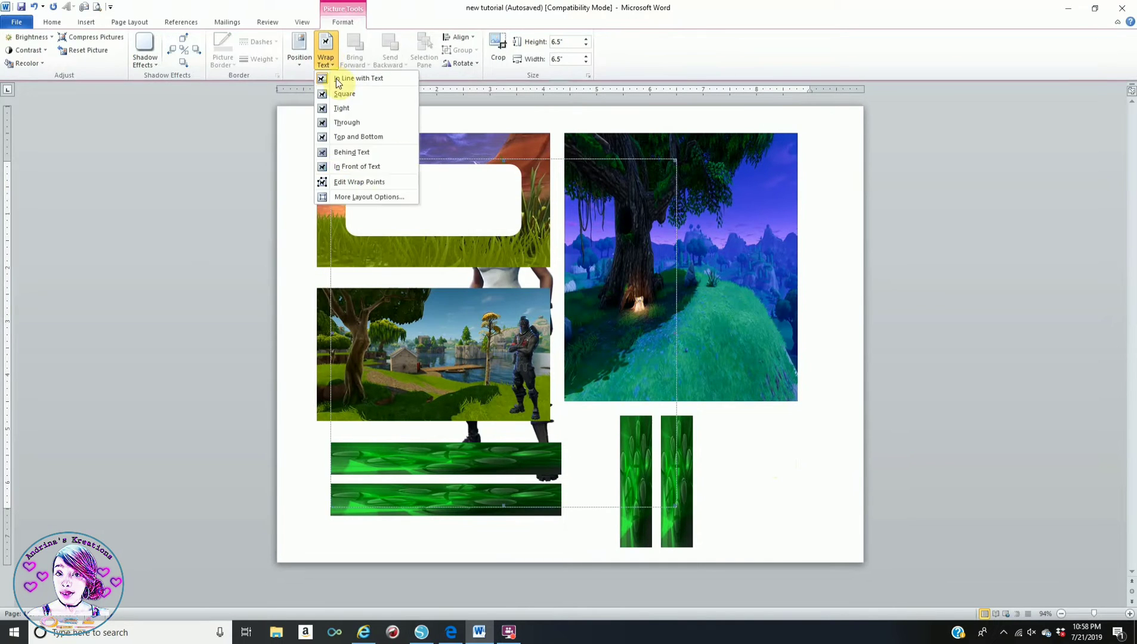
left_click(376, 168)
- Shrink the recon expert to 2.11 inches and place it on the lake picture's left side
left_click_drag(622, 238, 471, 451)
left_click_drag(404, 422, 399, 367)
left_click_drag(470, 302, 442, 330)
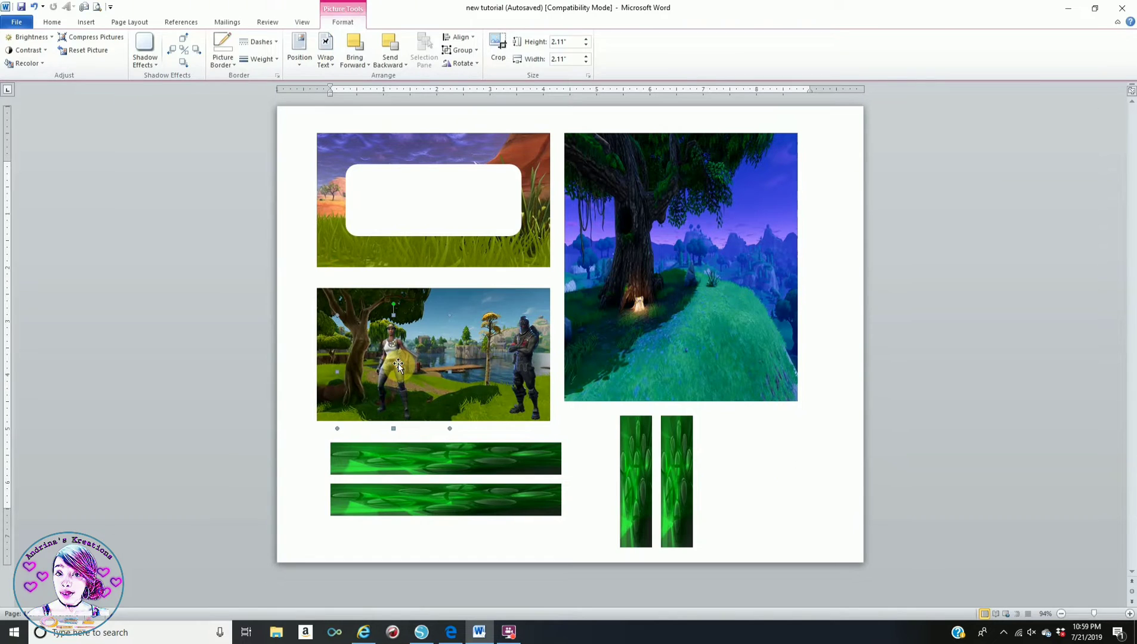
left_click(565, 451)
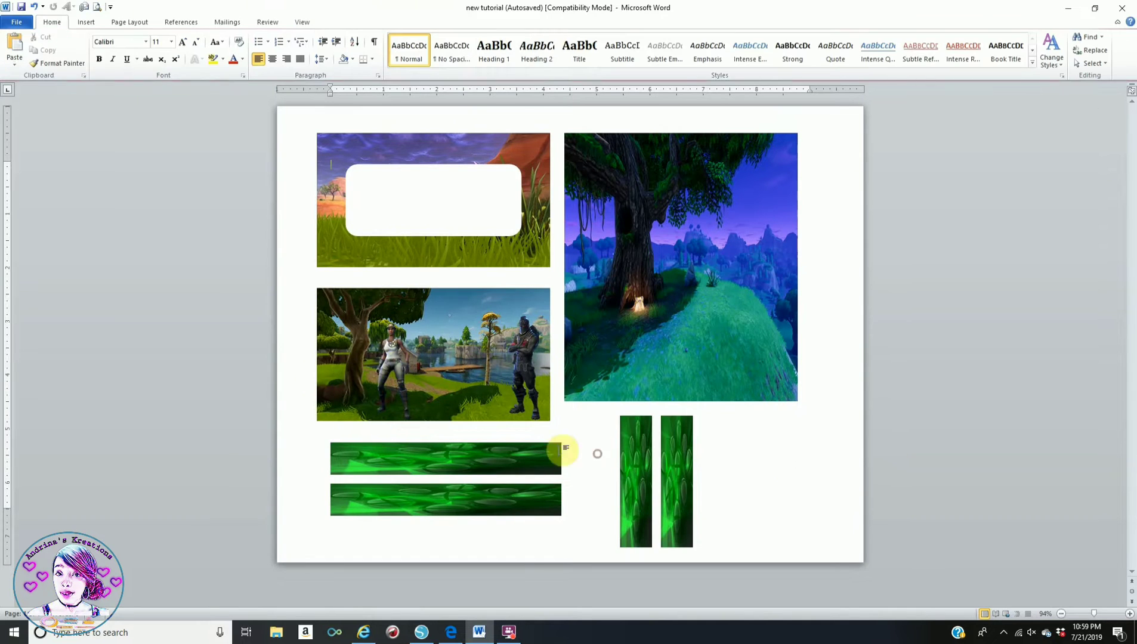
left_click(86, 22)
- Insert the trooper character picture and set its wrapping to In Front of Text
left_click(124, 60)
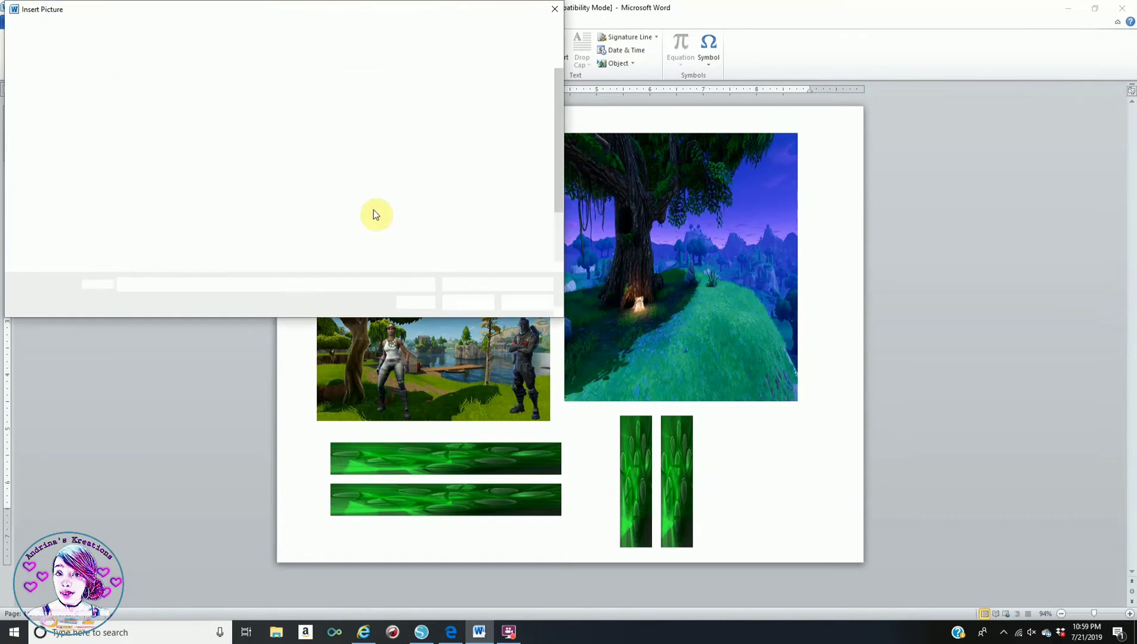
scroll(515, 235, "down", 1)
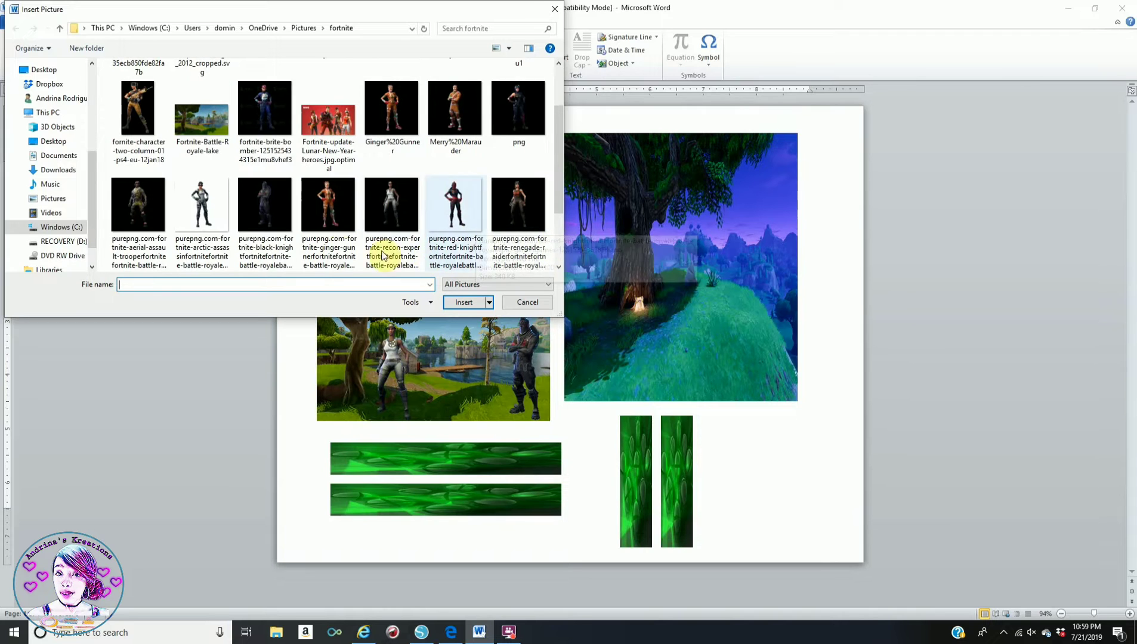
left_click(152, 201)
left_click(456, 302)
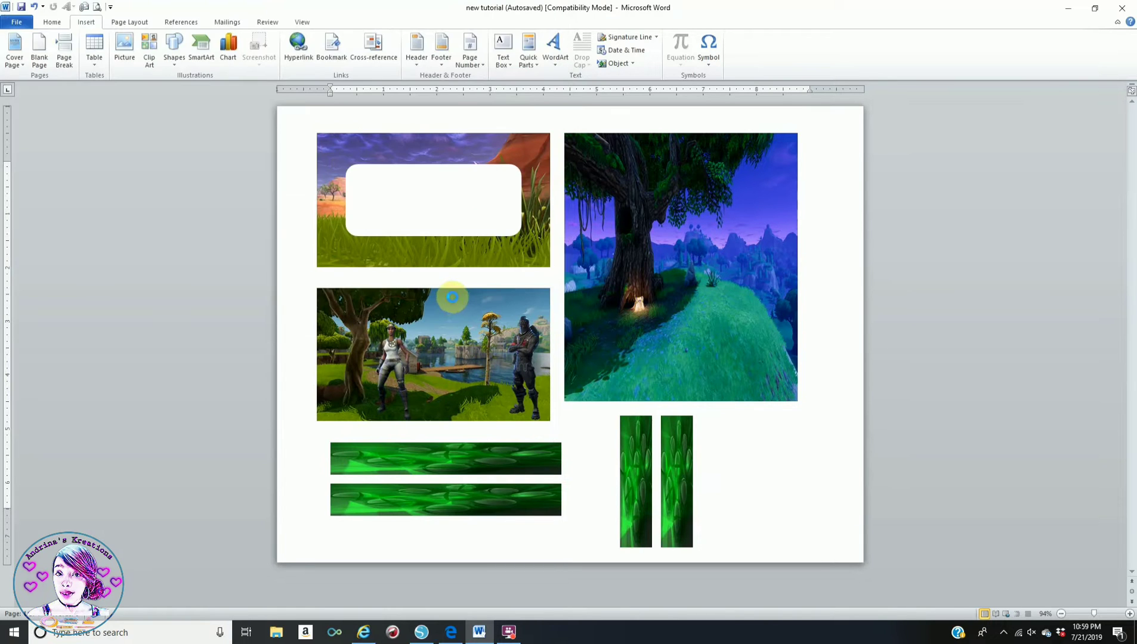
left_click(325, 52)
left_click(358, 167)
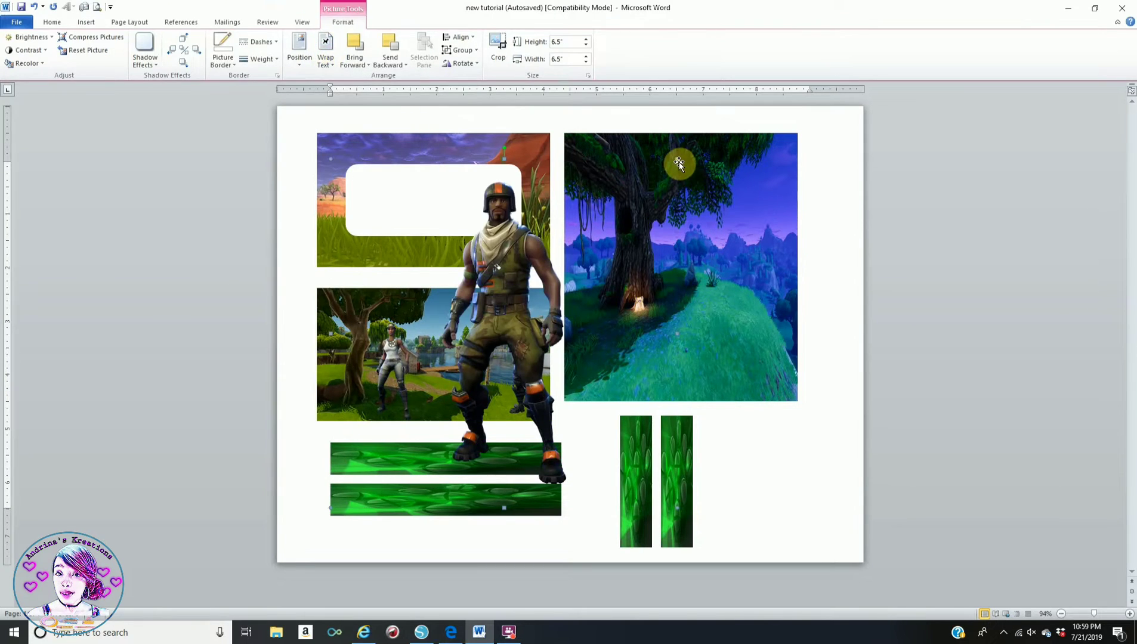
- Shrink the trooper to 2.93 inches and stand it on the tree picture
left_click_drag(676, 159, 523, 357)
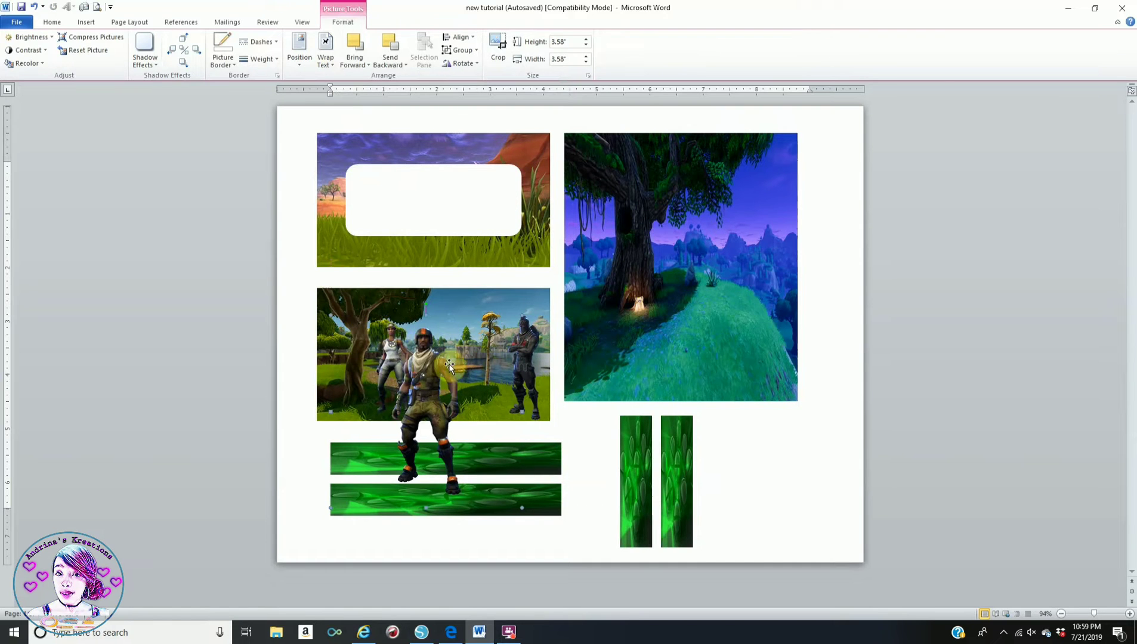
left_click_drag(436, 374, 656, 278)
left_click_drag(742, 218, 707, 255)
left_click_drag(620, 307, 614, 310)
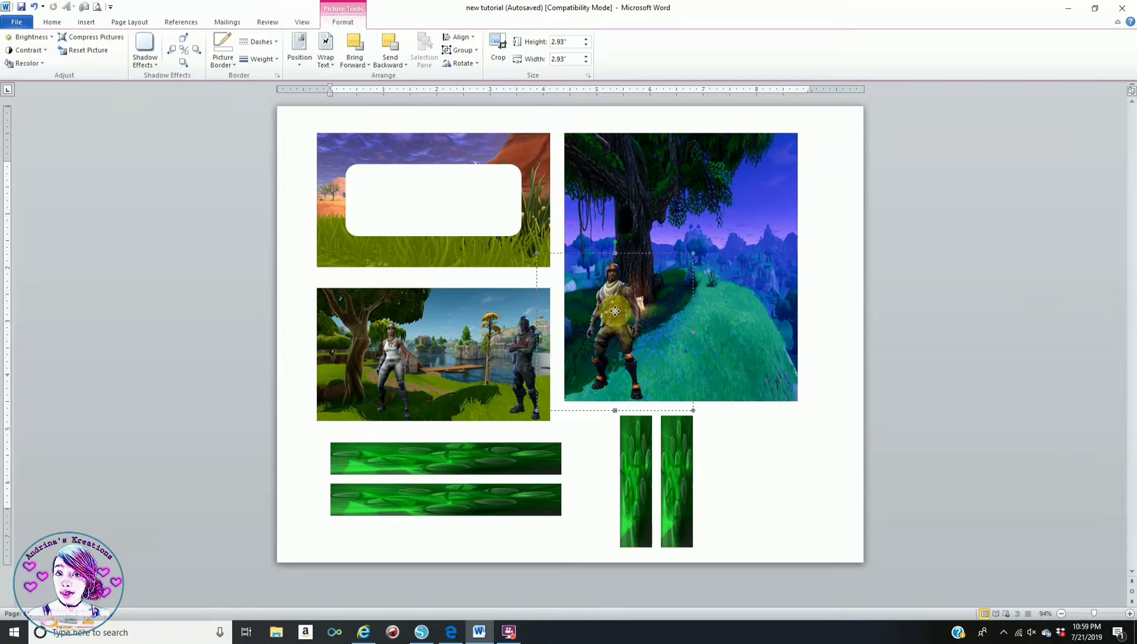
left_click(786, 469)
left_click(86, 22)
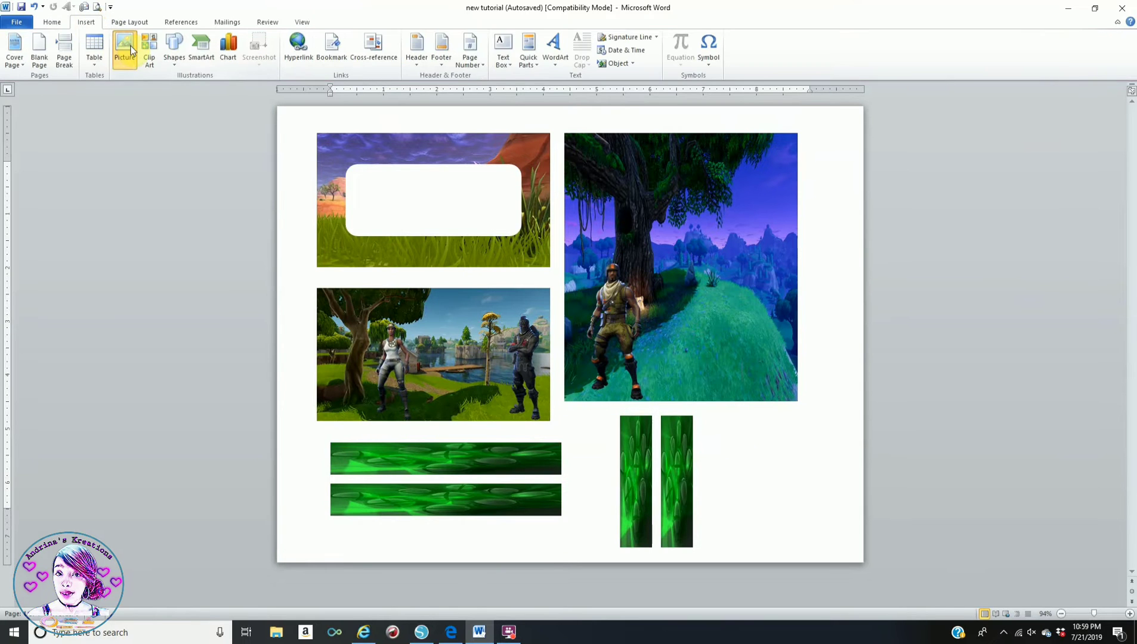
- Insert the png character image and set its wrapping to In Front of Text
left_click(127, 48)
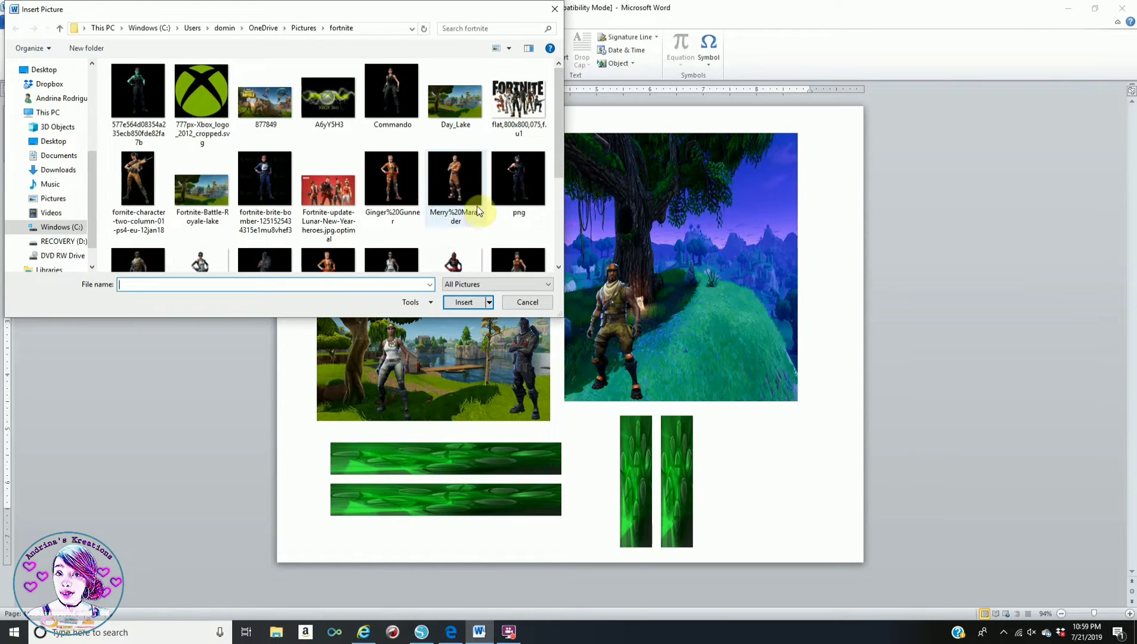
left_click(526, 175)
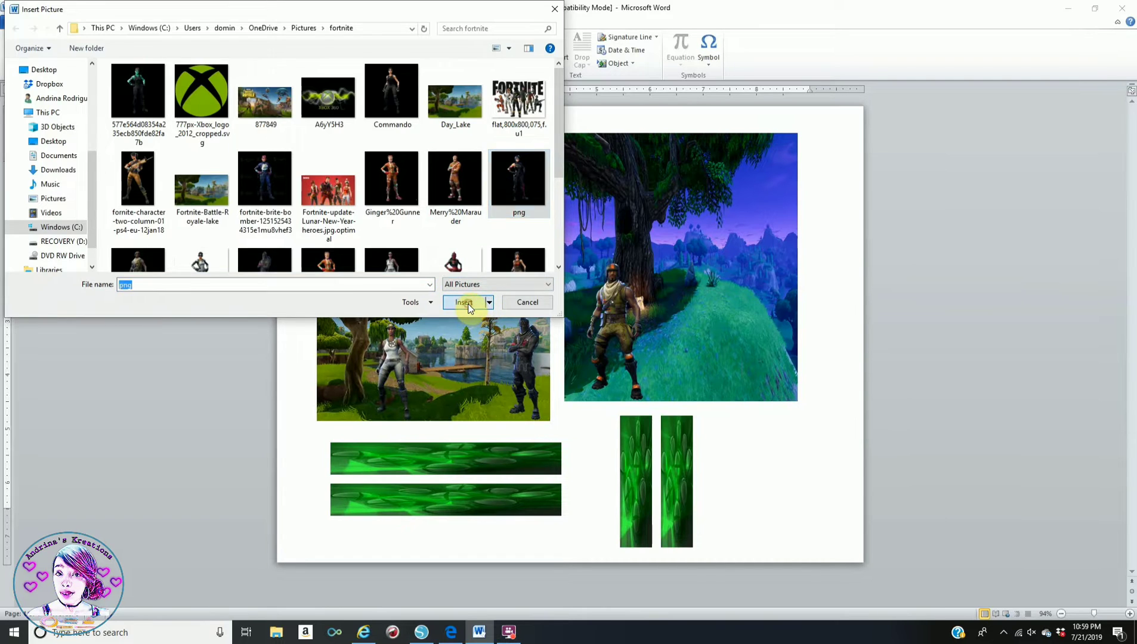
left_click(465, 303)
double_click(505, 252)
left_click(325, 51)
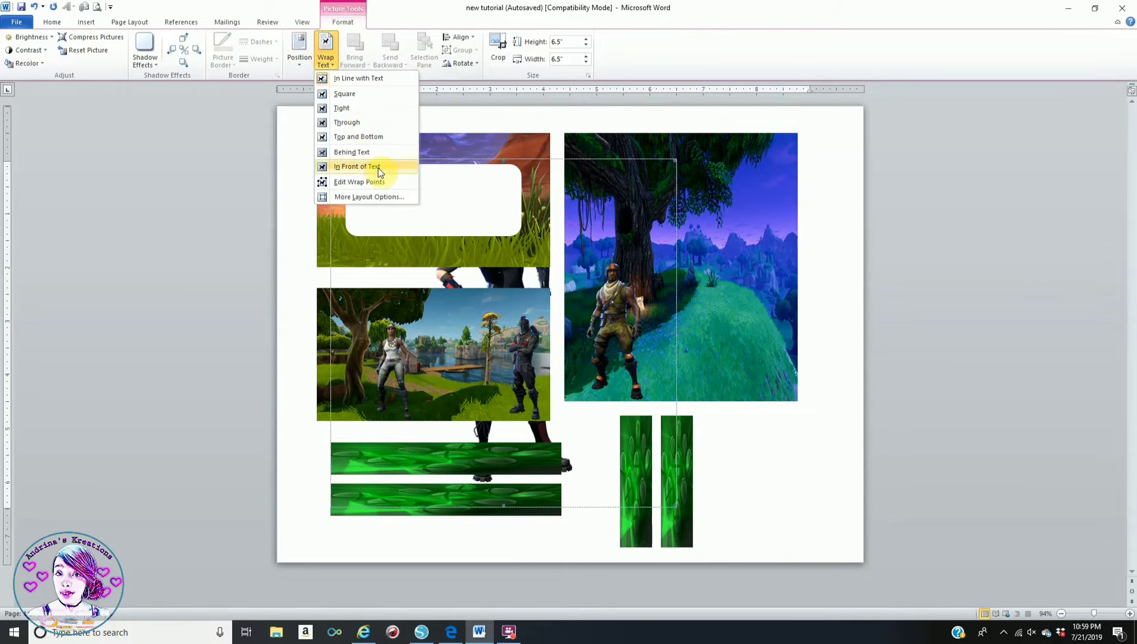
left_click(378, 172)
- Shrink the dark-clad character to 2.59 inches and stand it beside the trooper
left_click_drag(675, 159, 469, 439)
left_click_drag(405, 423, 670, 280)
left_click(756, 494)
left_click(87, 22)
- Insert the sparkle-specialist picture in front of text, try it on the tree, then delete it
left_click(124, 44)
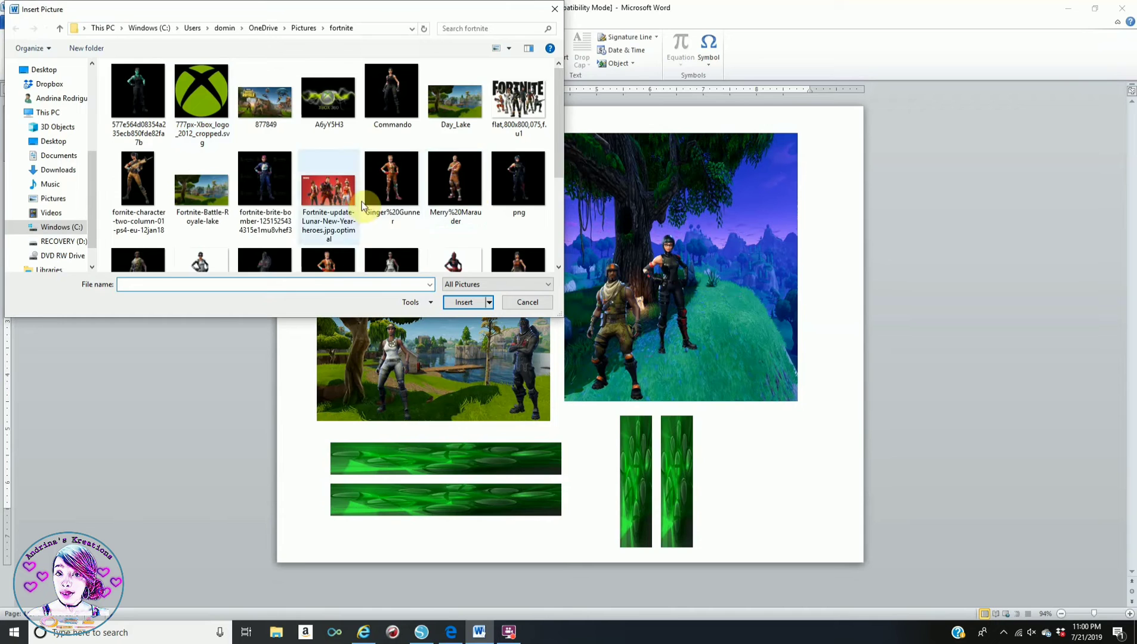
scroll(361, 201, "down", 2)
scroll(266, 229, "down", 2)
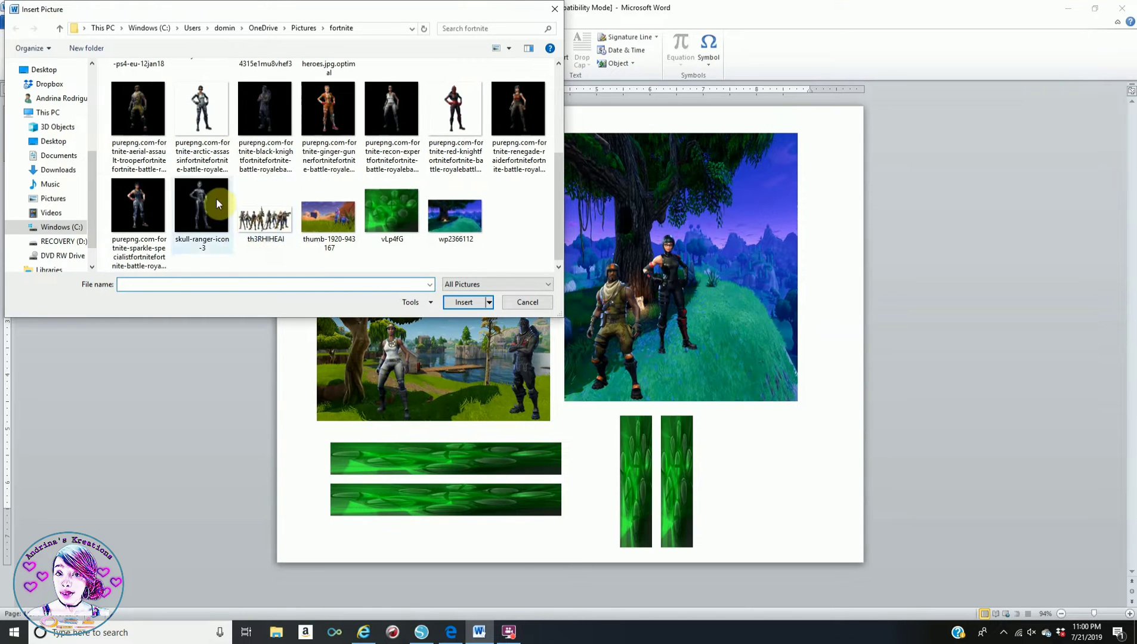
left_click(158, 218)
left_click(463, 301)
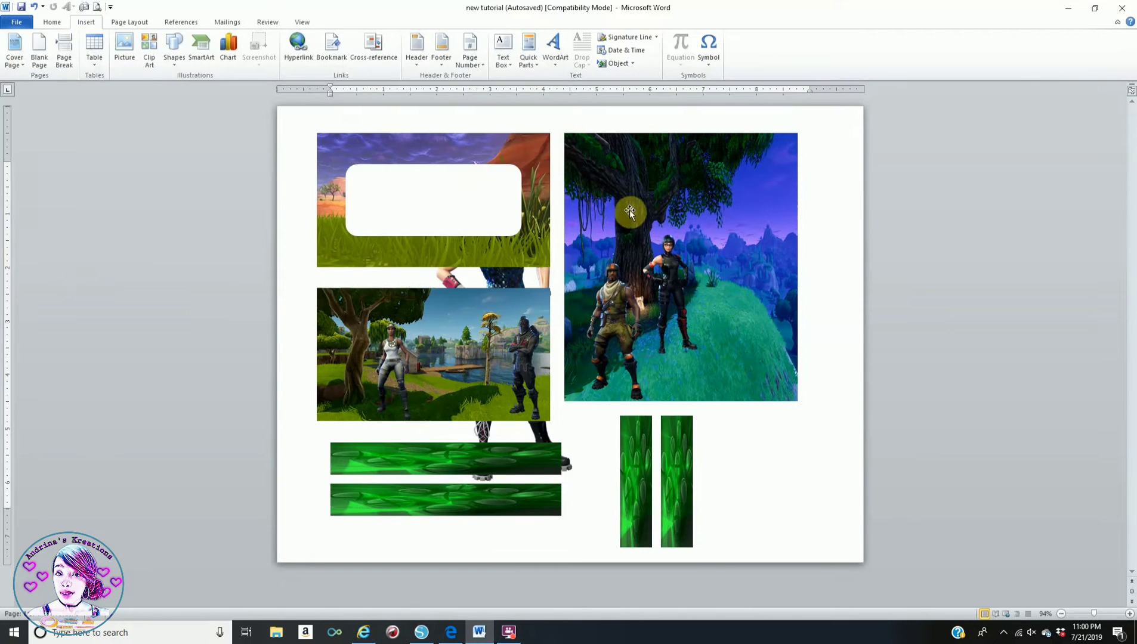
left_click(331, 55)
left_click(417, 168)
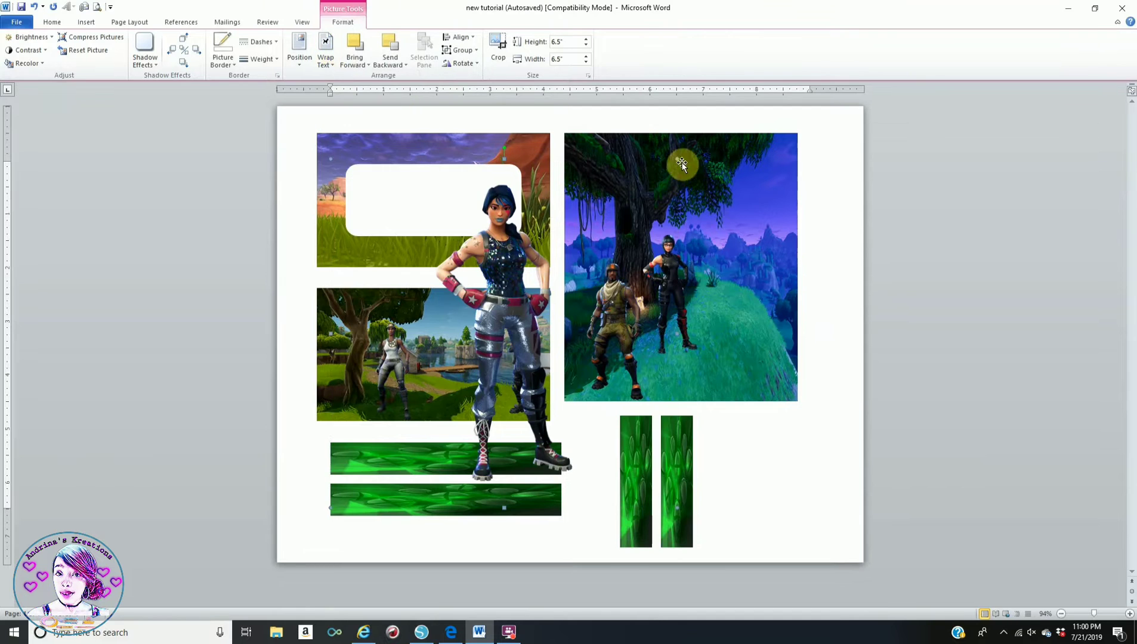
left_click_drag(592, 247, 507, 366)
left_click_drag(422, 412, 705, 236)
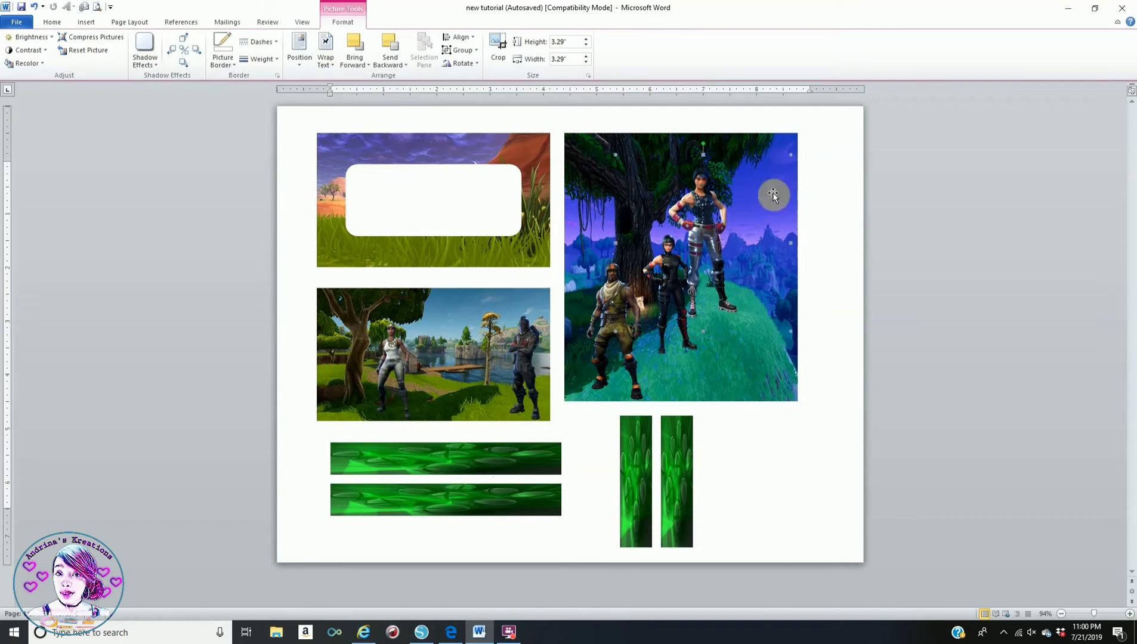
key("Delete")
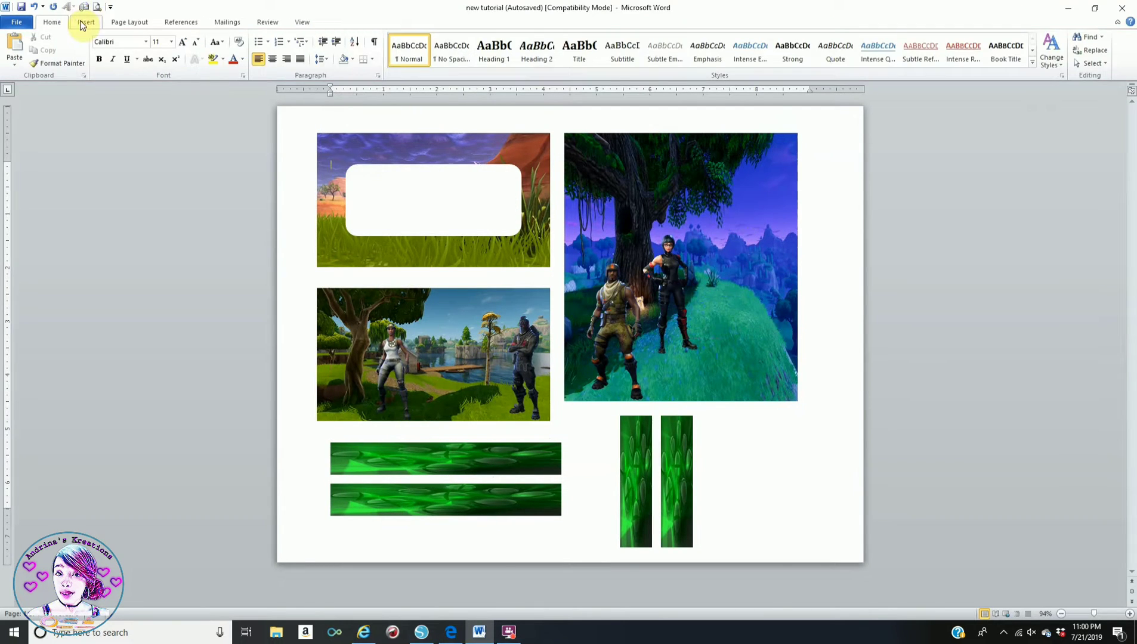
left_click(86, 22)
- Insert the red-knight character image and set its wrapping to In Front of Text
left_click(129, 59)
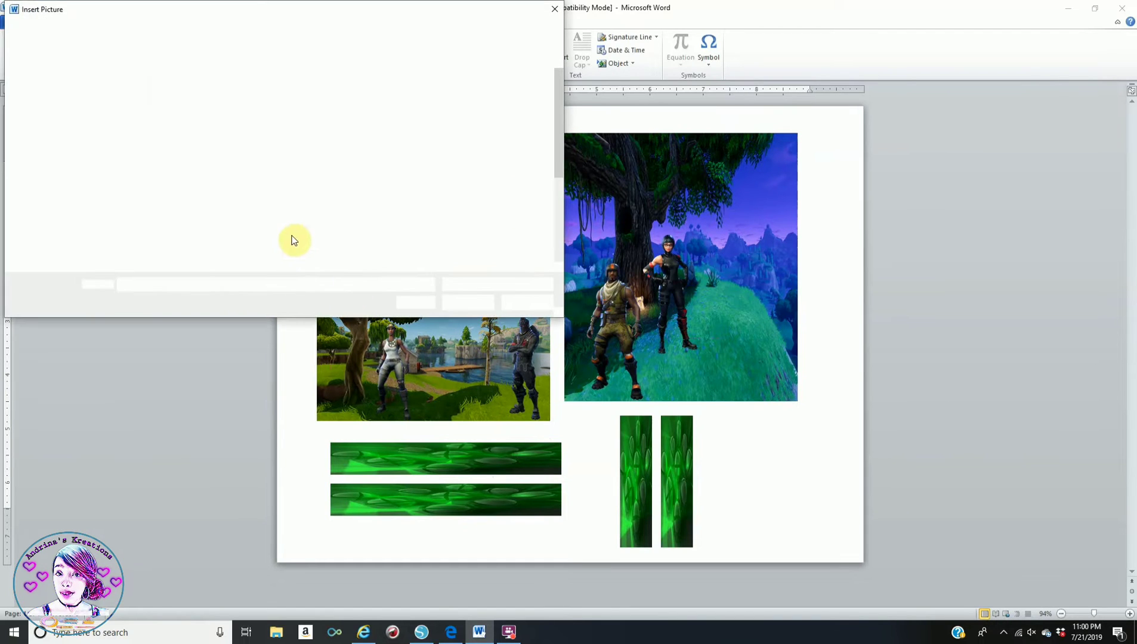
scroll(323, 208, "down", 1)
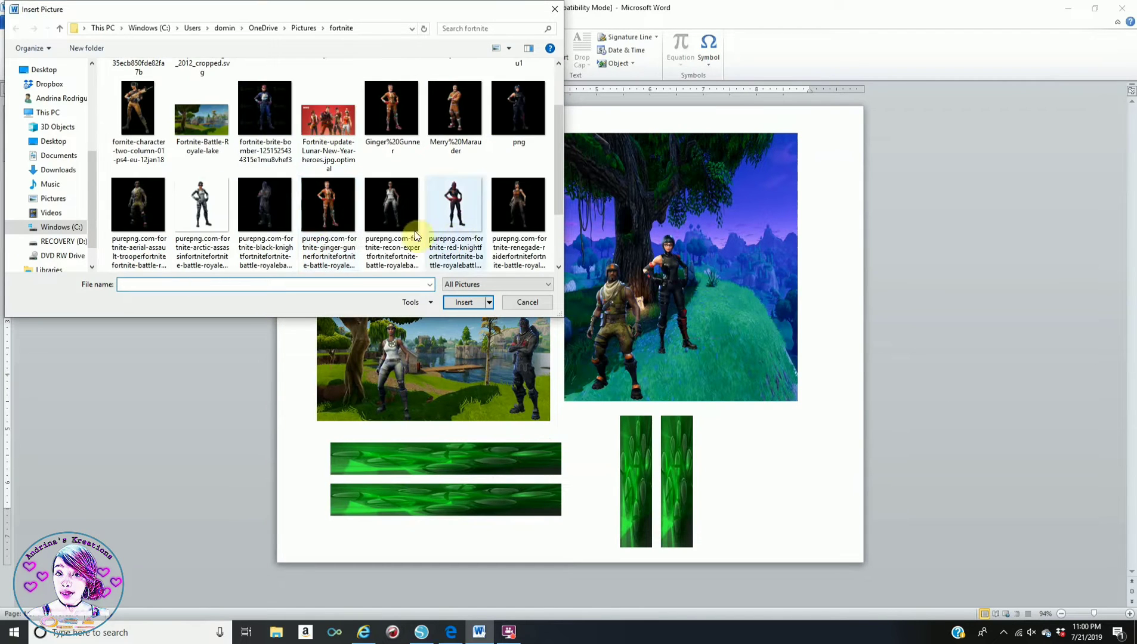
scroll(274, 203, "down", 1)
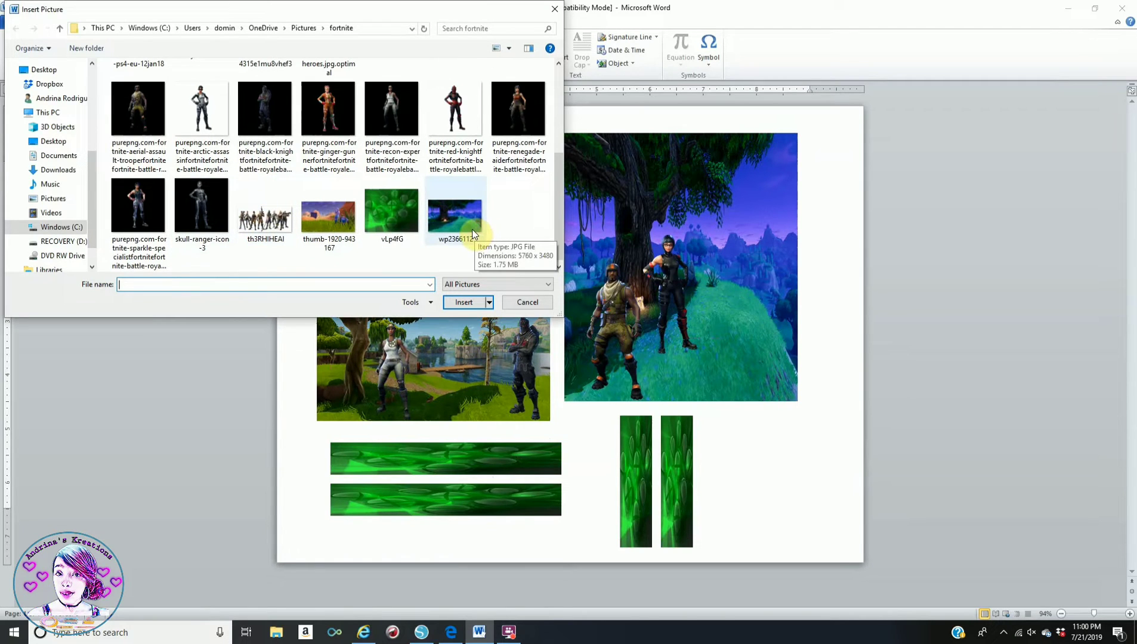
scroll(440, 233, "up", 2)
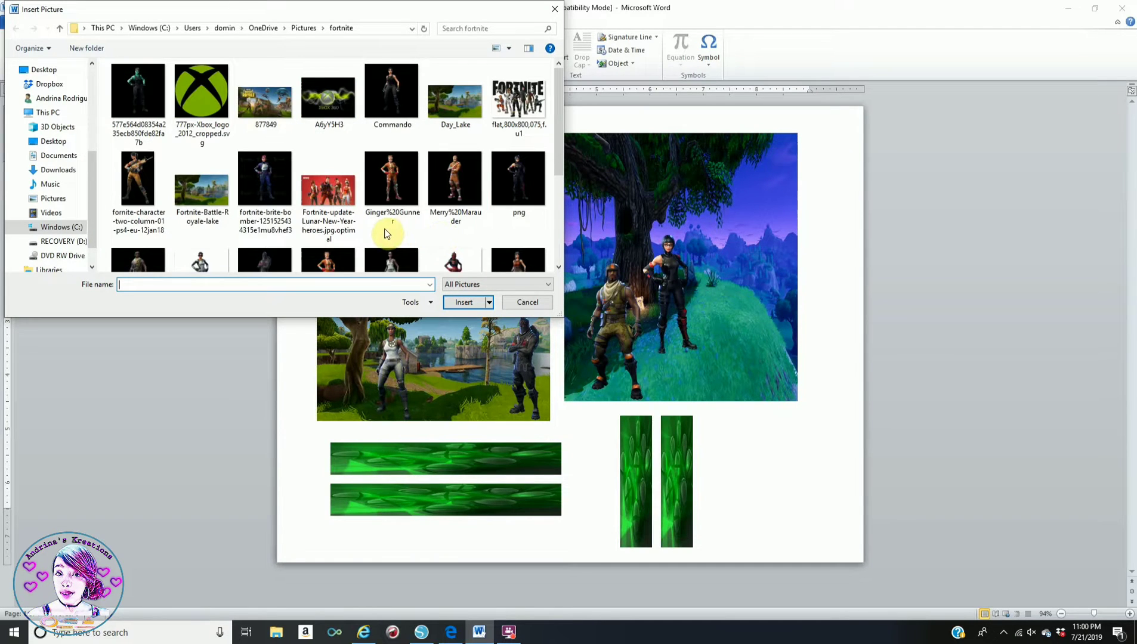
scroll(377, 253, "down", 1)
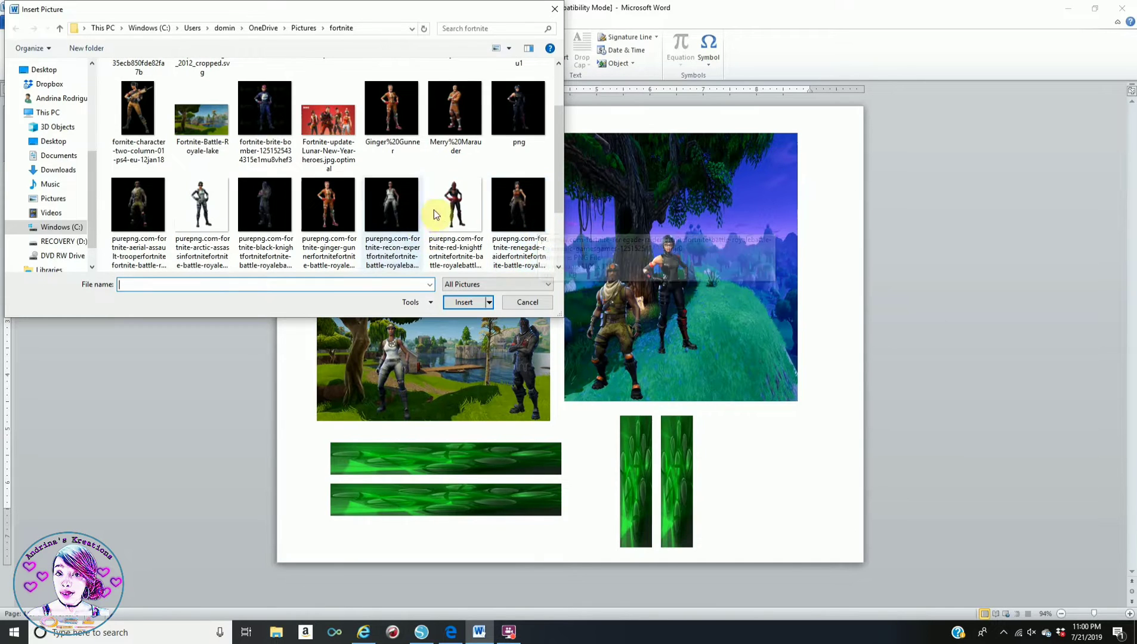
left_click(455, 206)
left_click(464, 302)
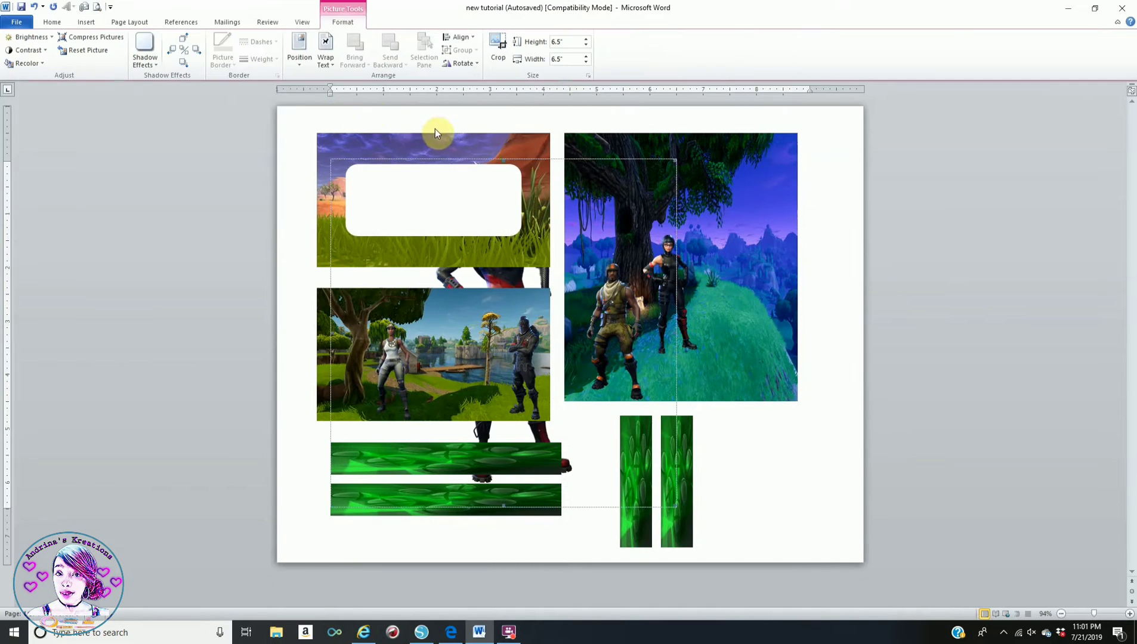
left_click(333, 56)
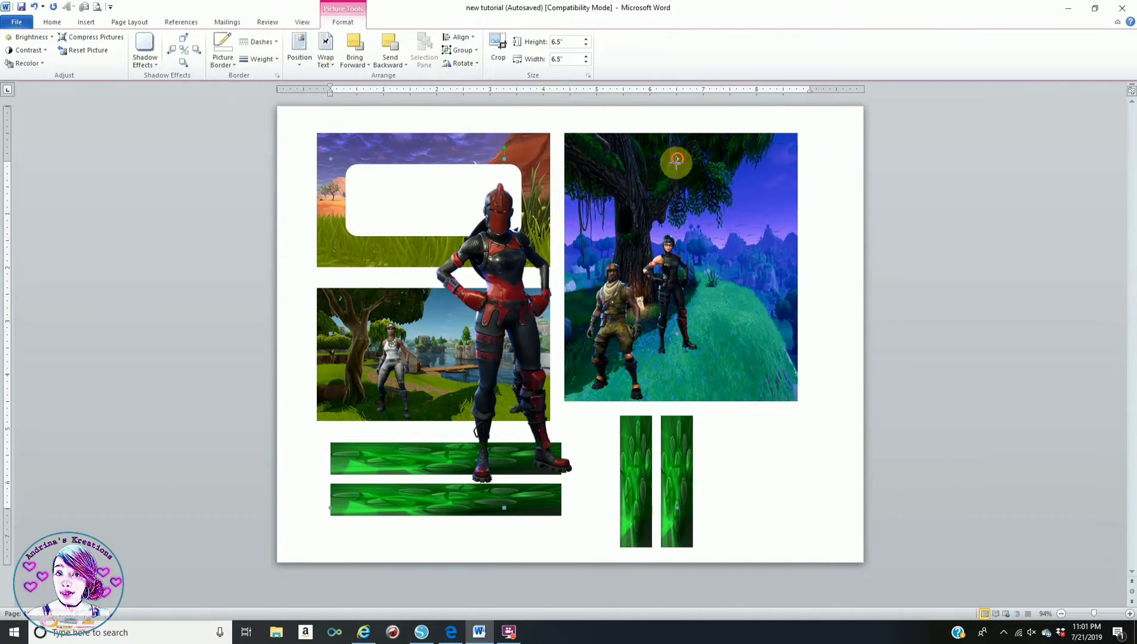
- Shrink the Red Knight to 2.23 inches and stand it at the tree picture's right
left_click_drag(677, 159, 524, 316)
left_click_drag(431, 406, 716, 264)
left_click_drag(805, 174, 719, 242)
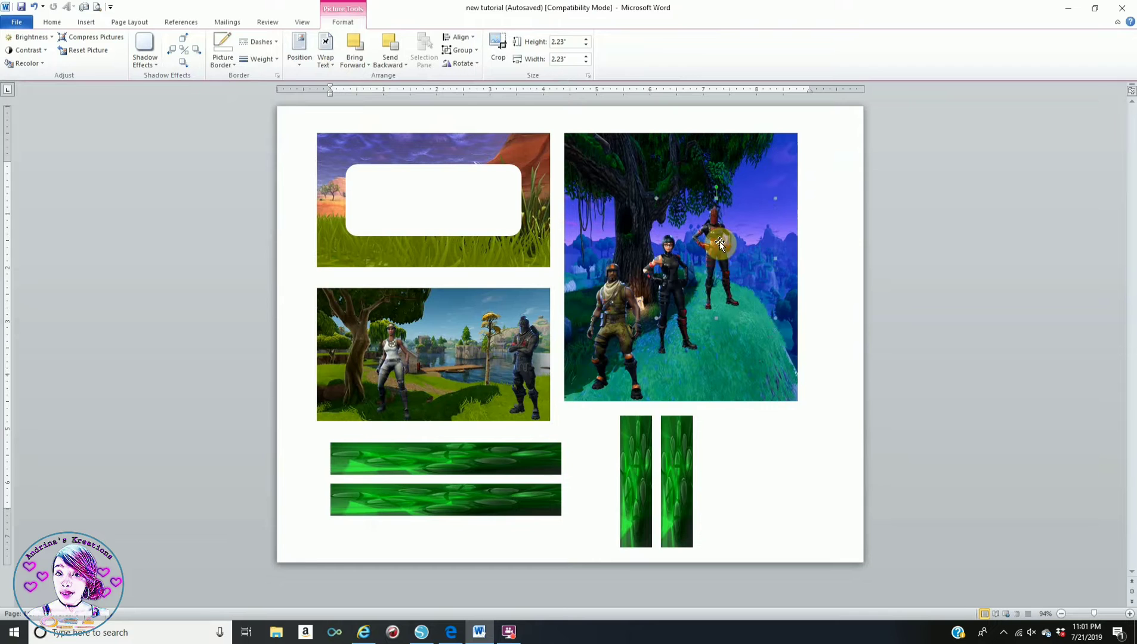
left_click(817, 501)
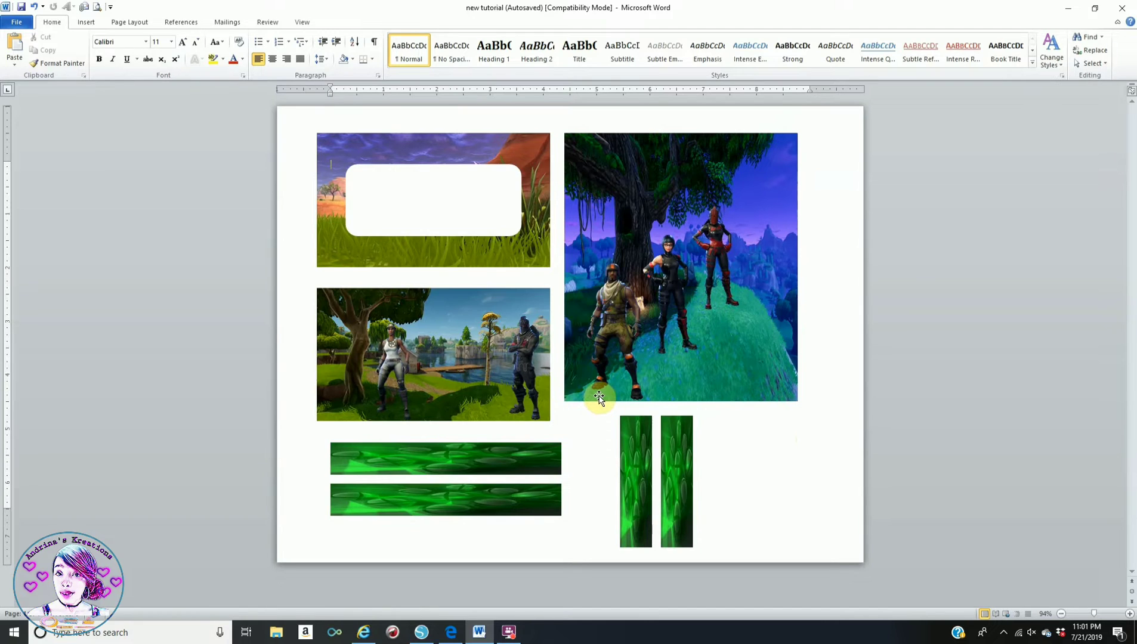
left_click(84, 27)
- Start a WordArt in the first style and set its font to Forte
left_click(555, 52)
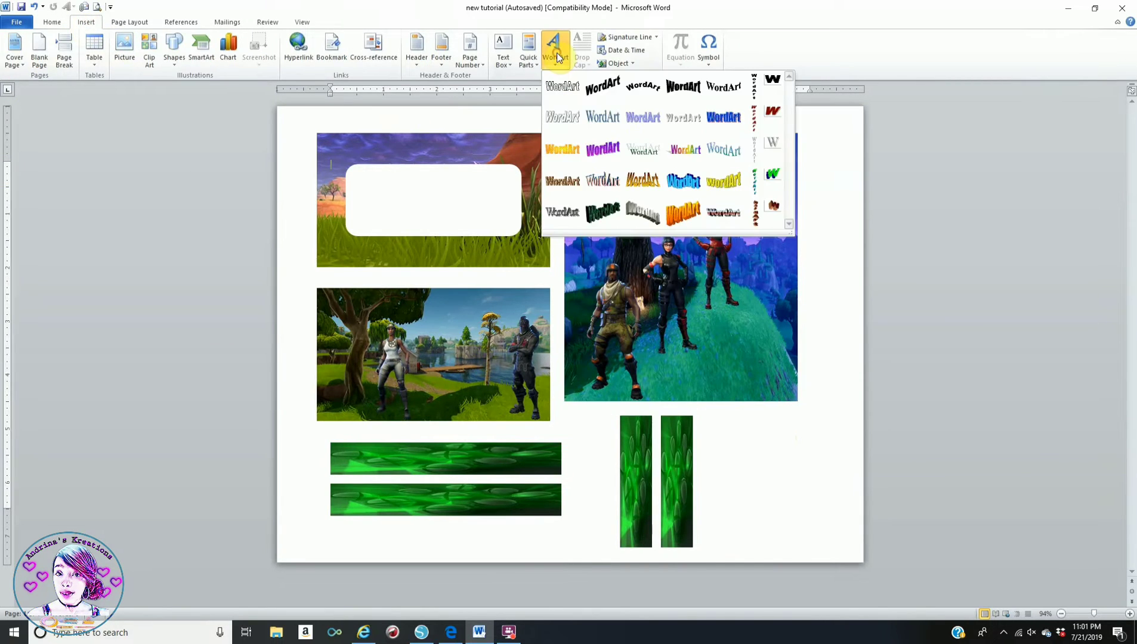
left_click(562, 86)
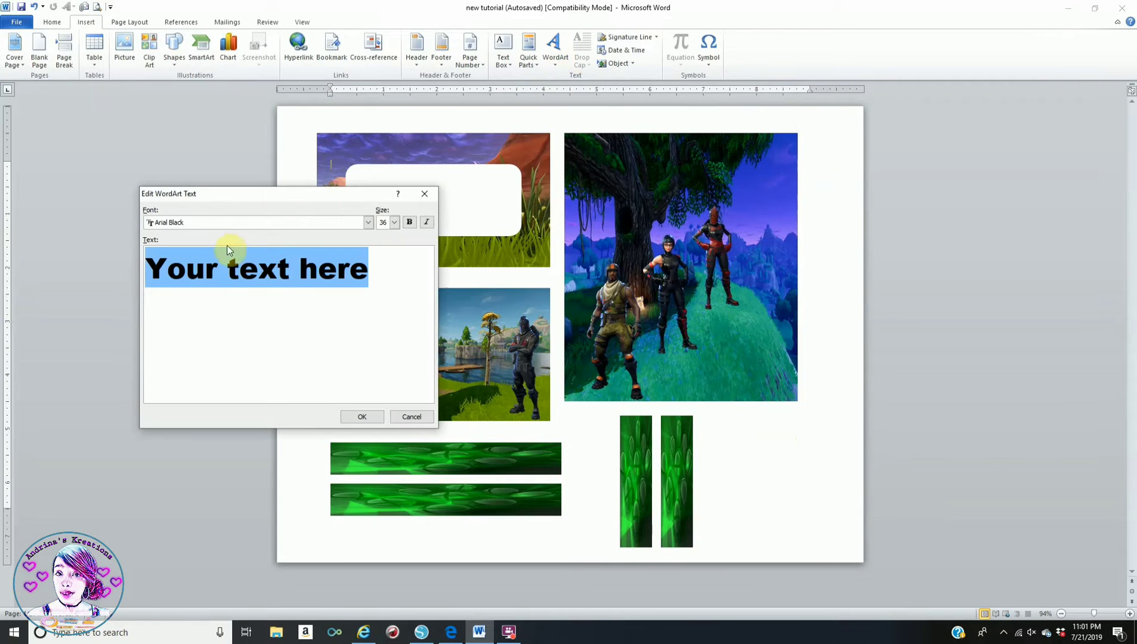
left_click(367, 223)
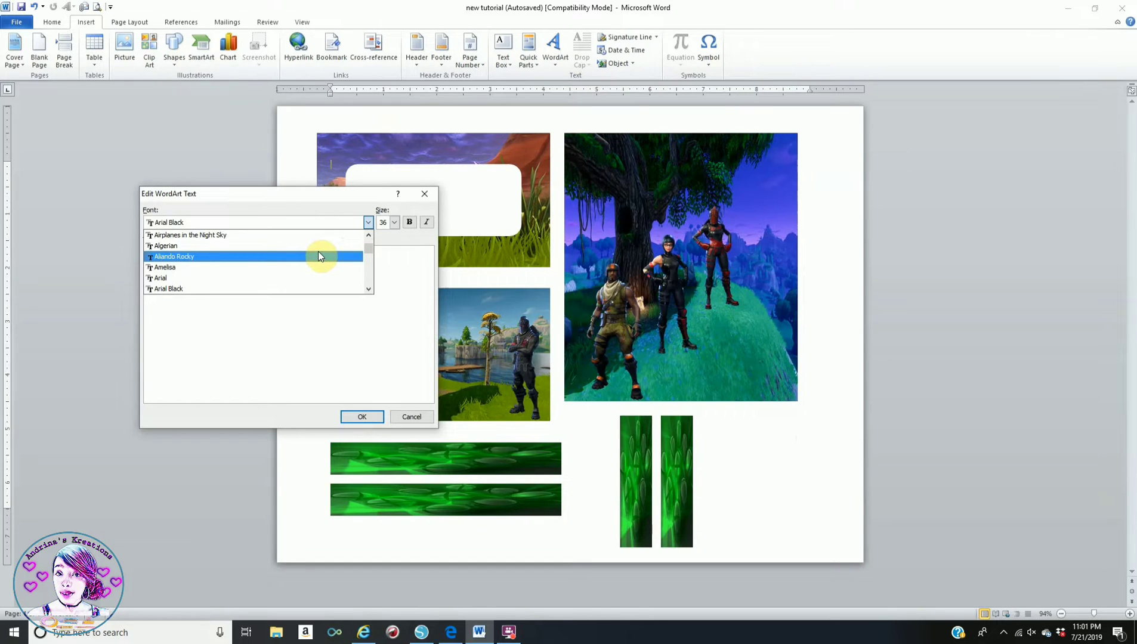
scroll(318, 251, "down", 3)
scroll(311, 268, "down", 6)
scroll(304, 277, "down", 7)
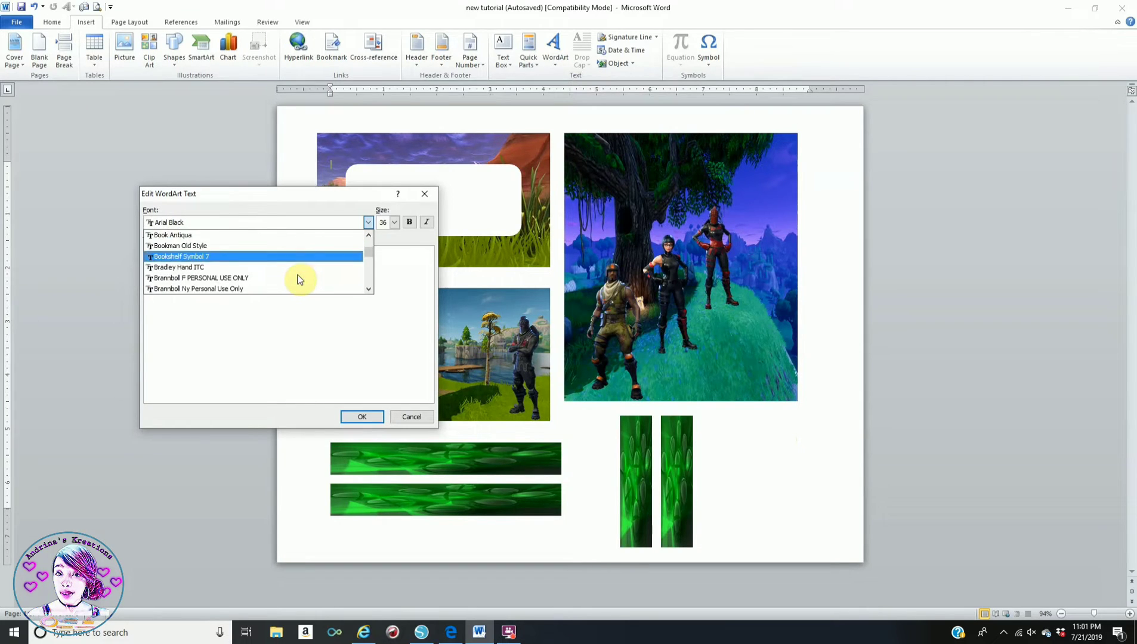
scroll(298, 280, "down", 6)
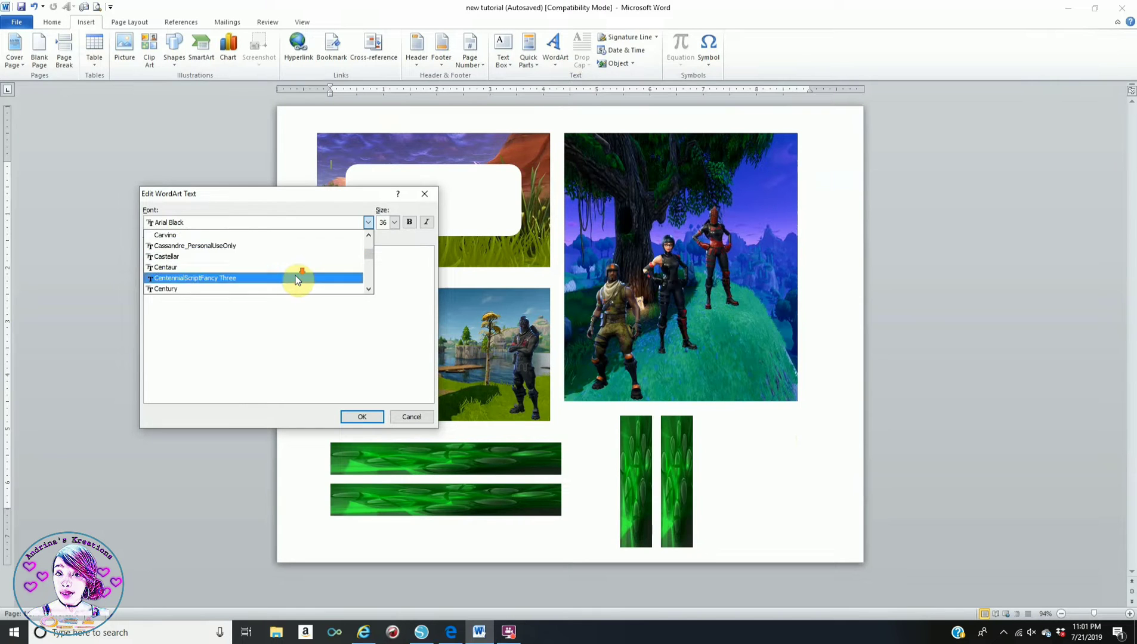
scroll(298, 279, "down", 5)
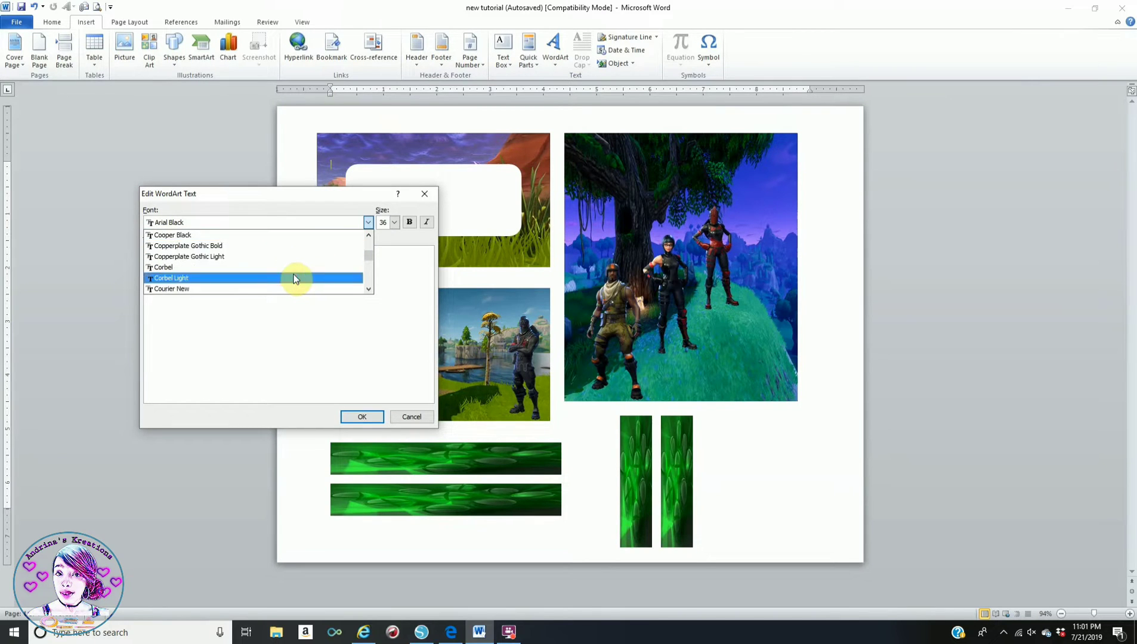
scroll(297, 279, "down", 6)
scroll(296, 279, "down", 4)
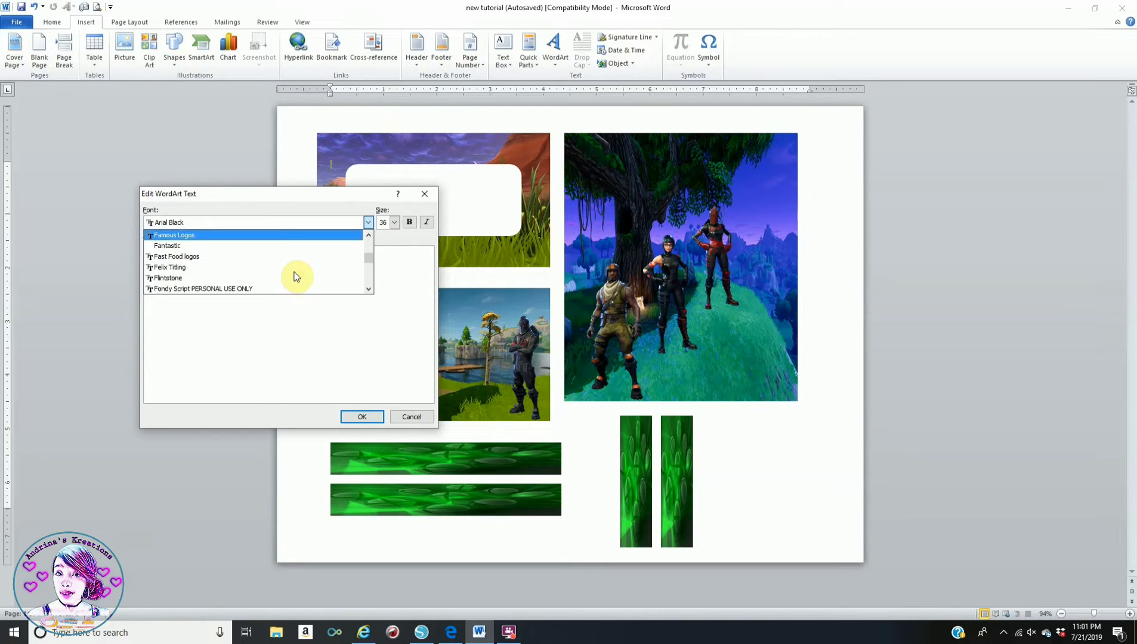
scroll(296, 277, "down", 1)
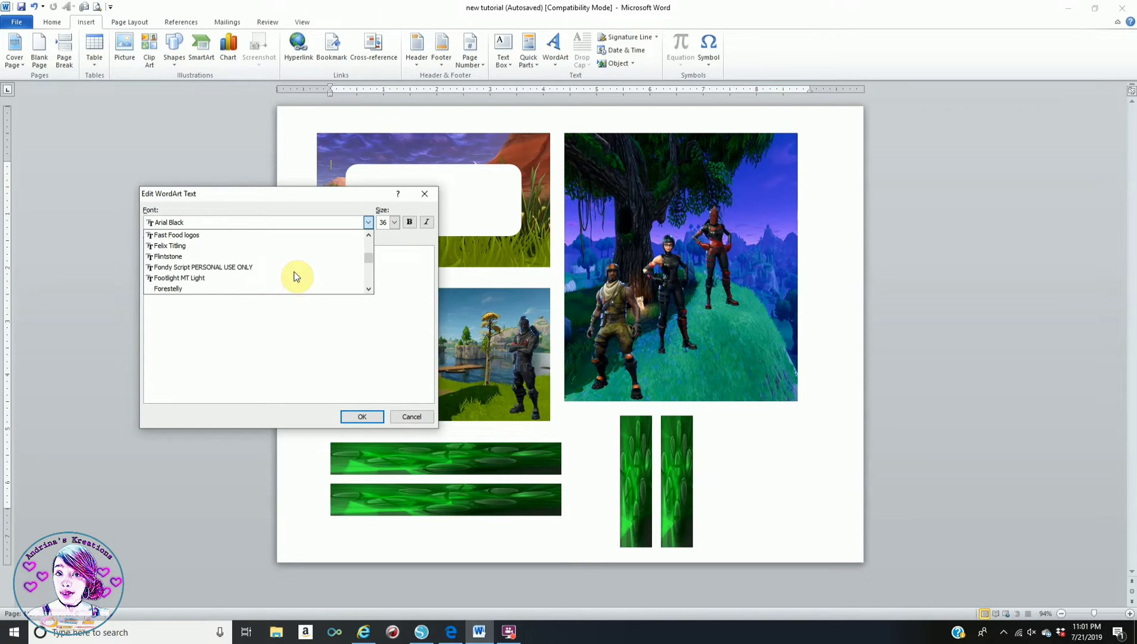
scroll(296, 276, "down", 4)
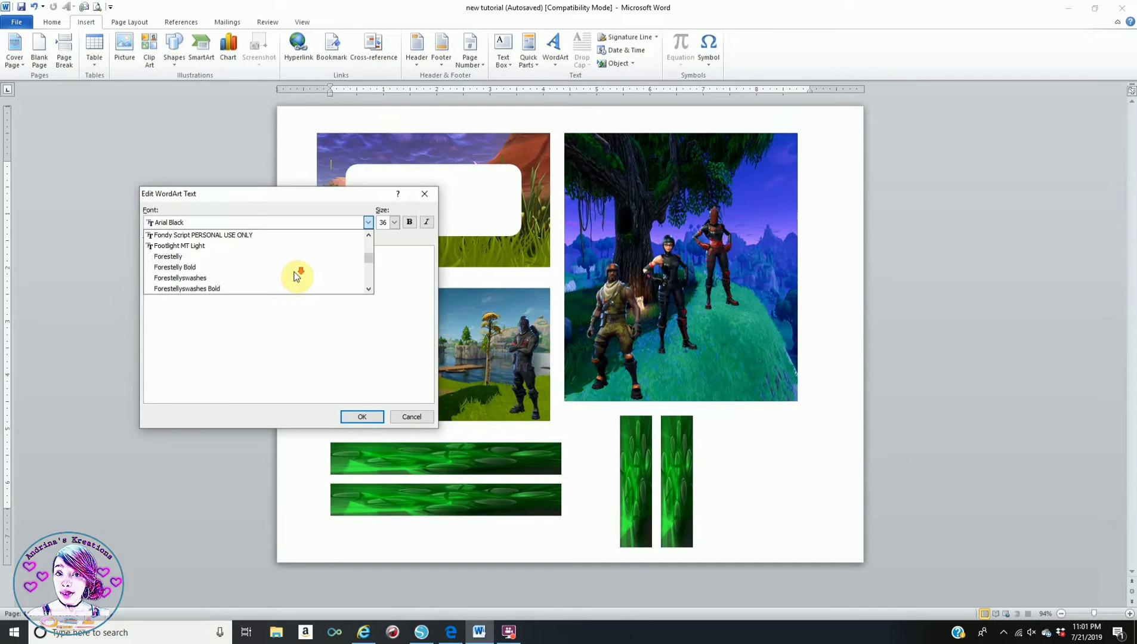
left_click(279, 288)
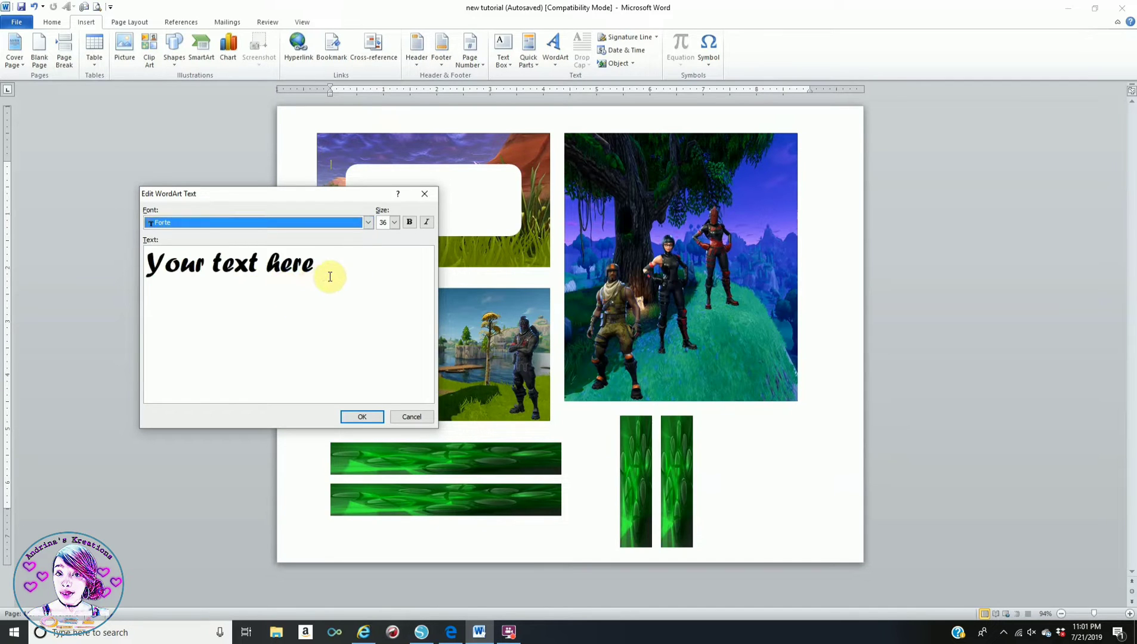
- Replace the sample text with 'Happy 13th birthday' and the child's name on a second line
left_click_drag(296, 276, 142, 297)
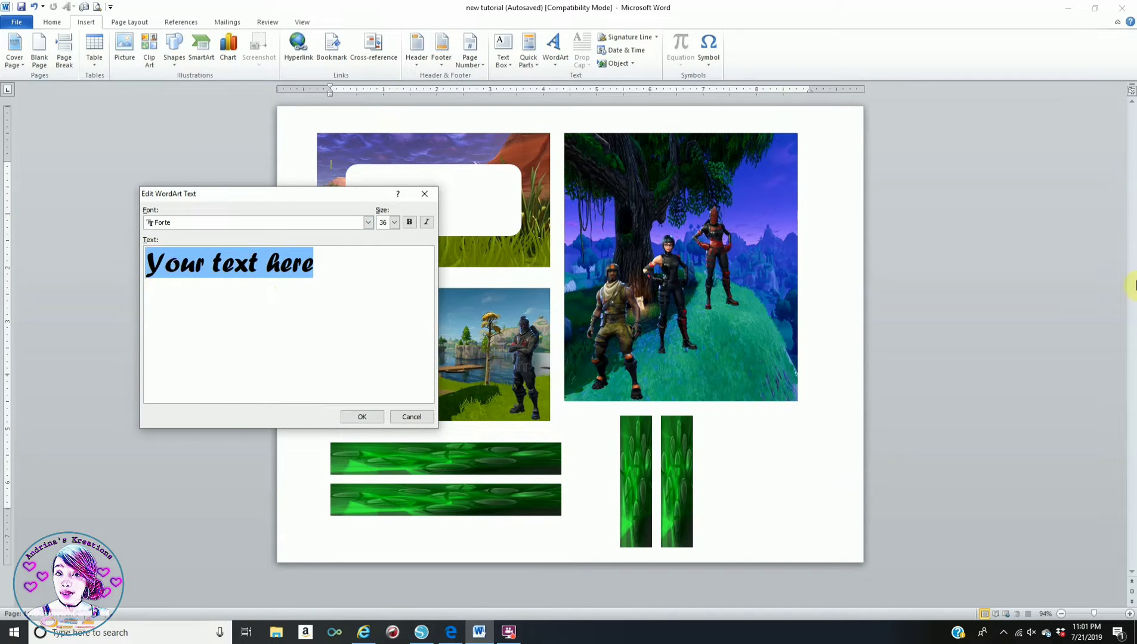
type("H")
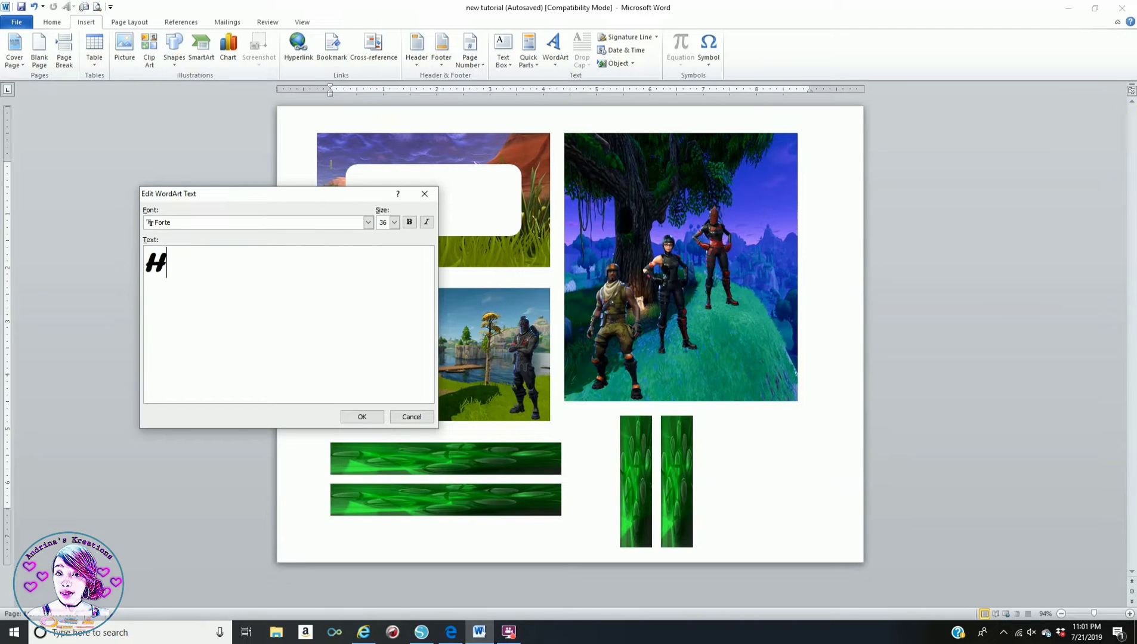
type("appy")
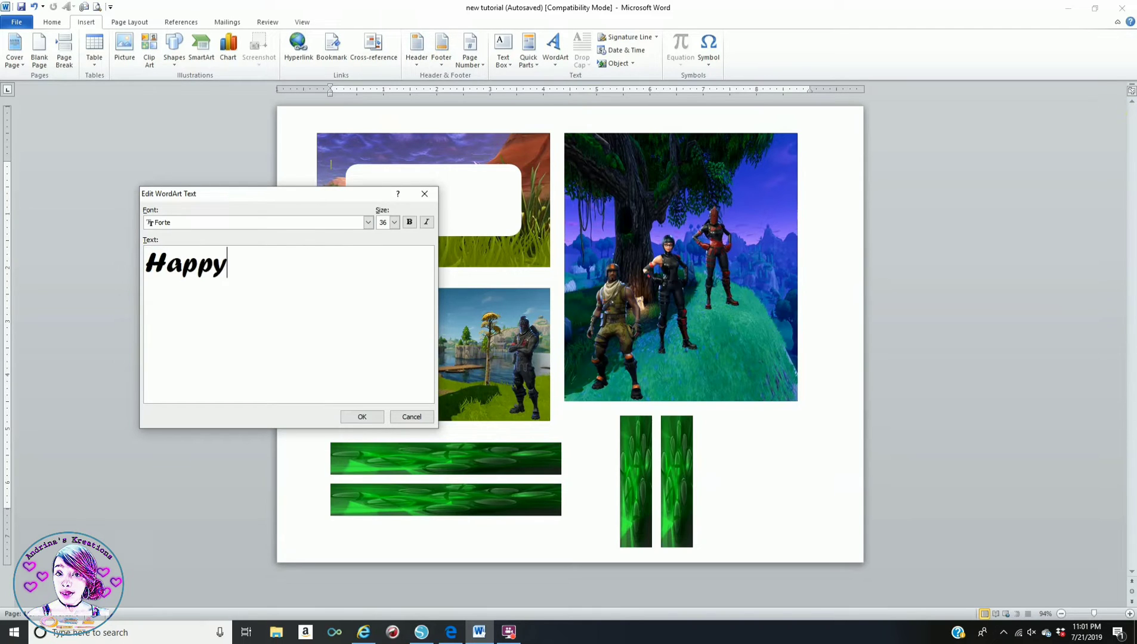
type(" birthda")
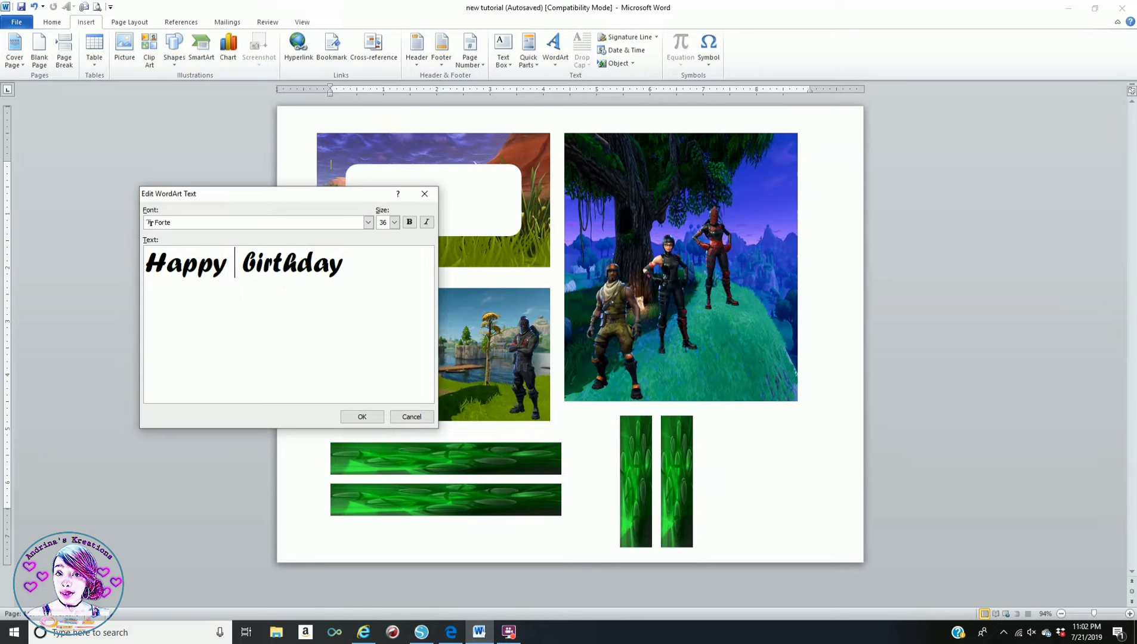
type("13th")
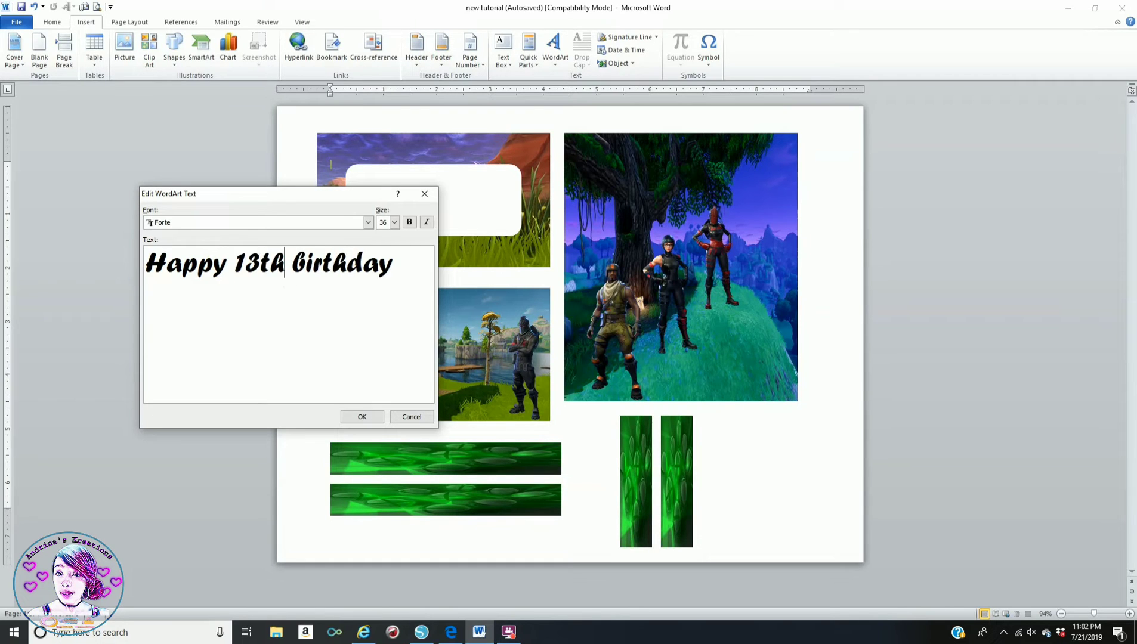
left_click(391, 262)
key("Return")
type("Juan")
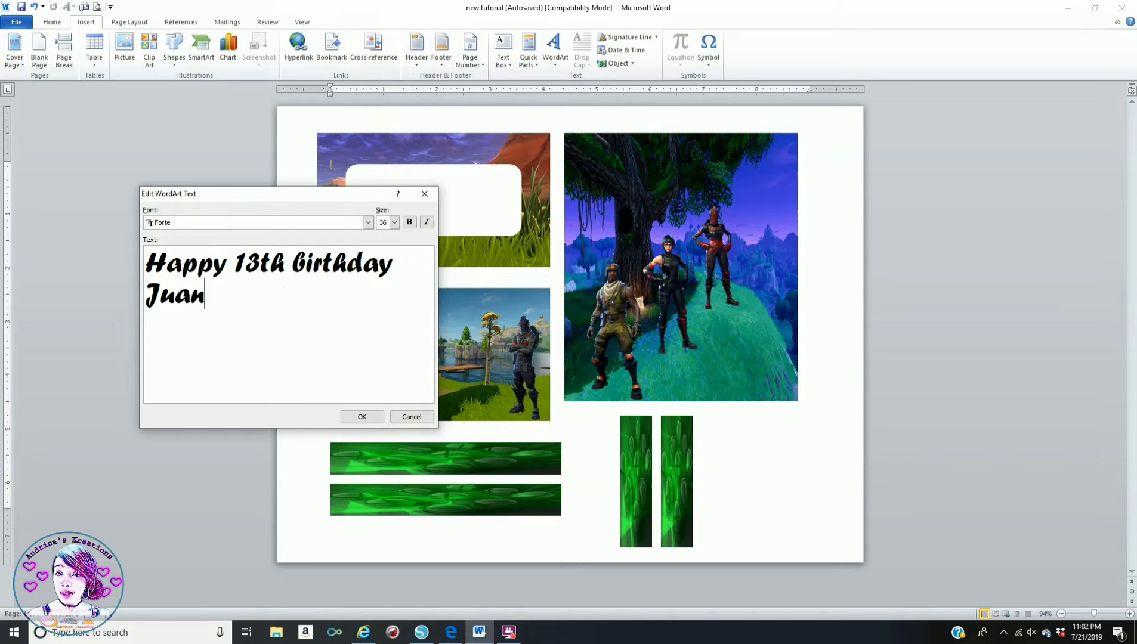
left_click(368, 417)
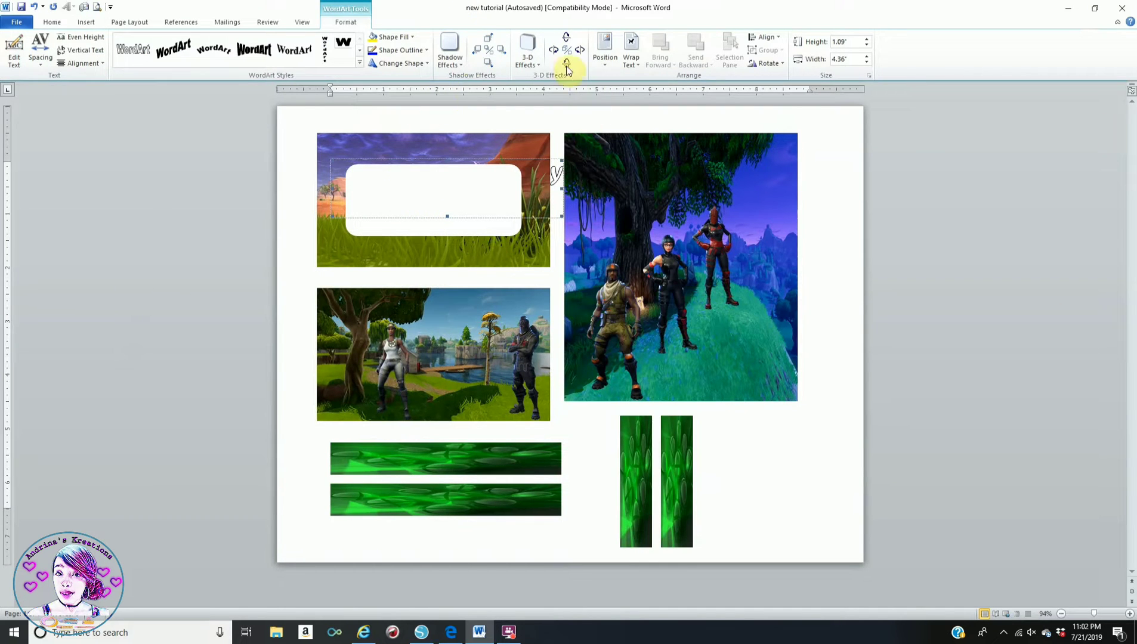
- Set the birthday WordArt to In Front of Text with a blue fill
left_click(632, 48)
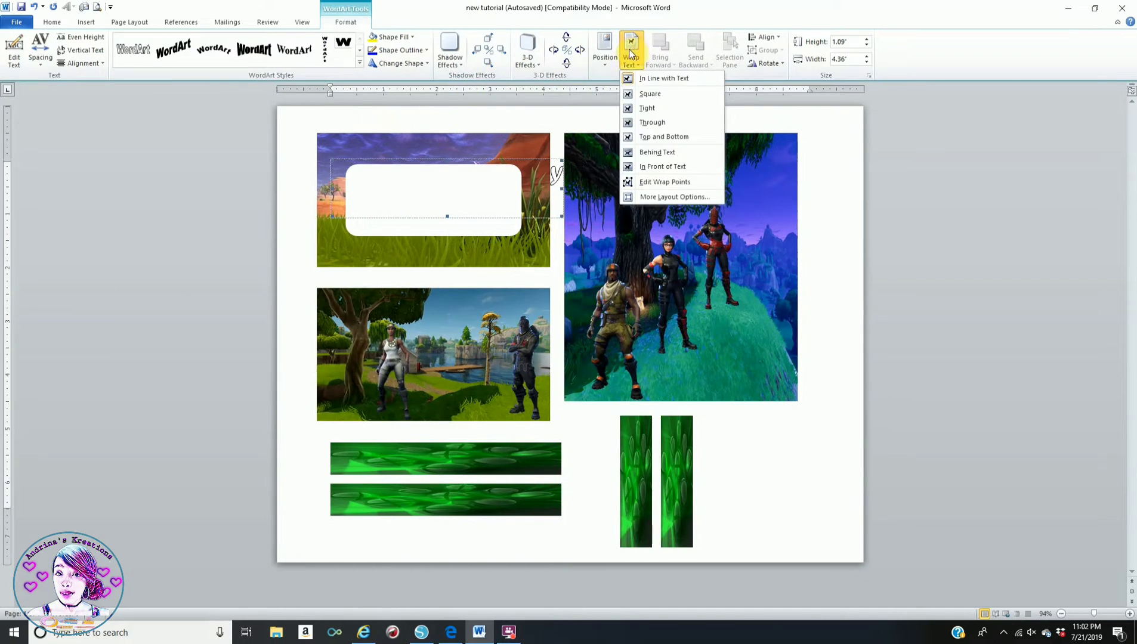
left_click(658, 167)
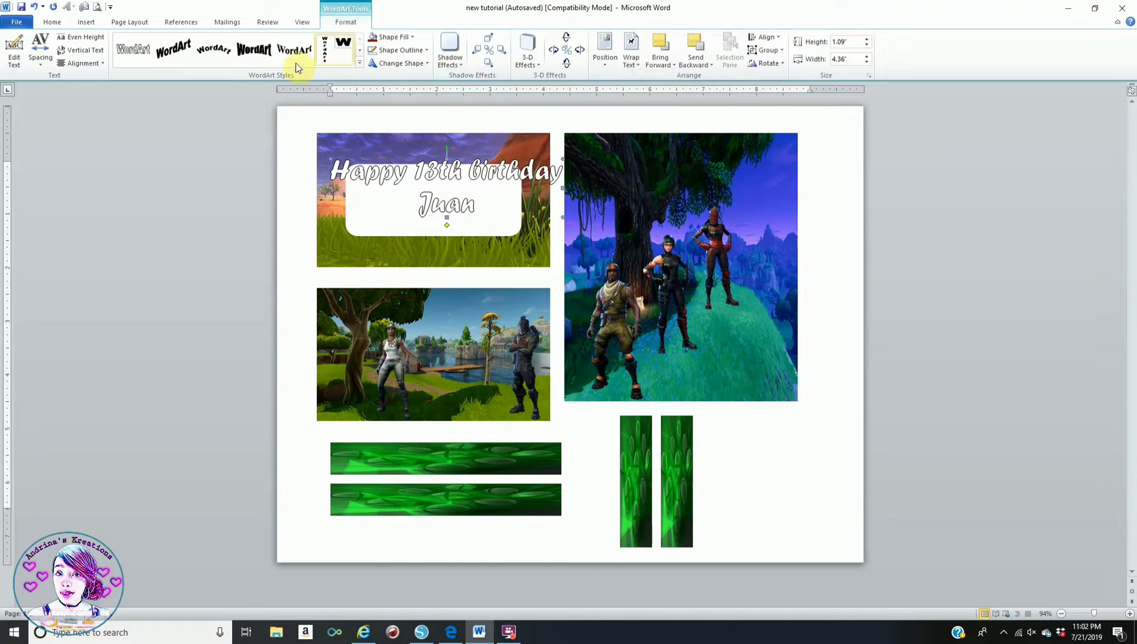
left_click(394, 36)
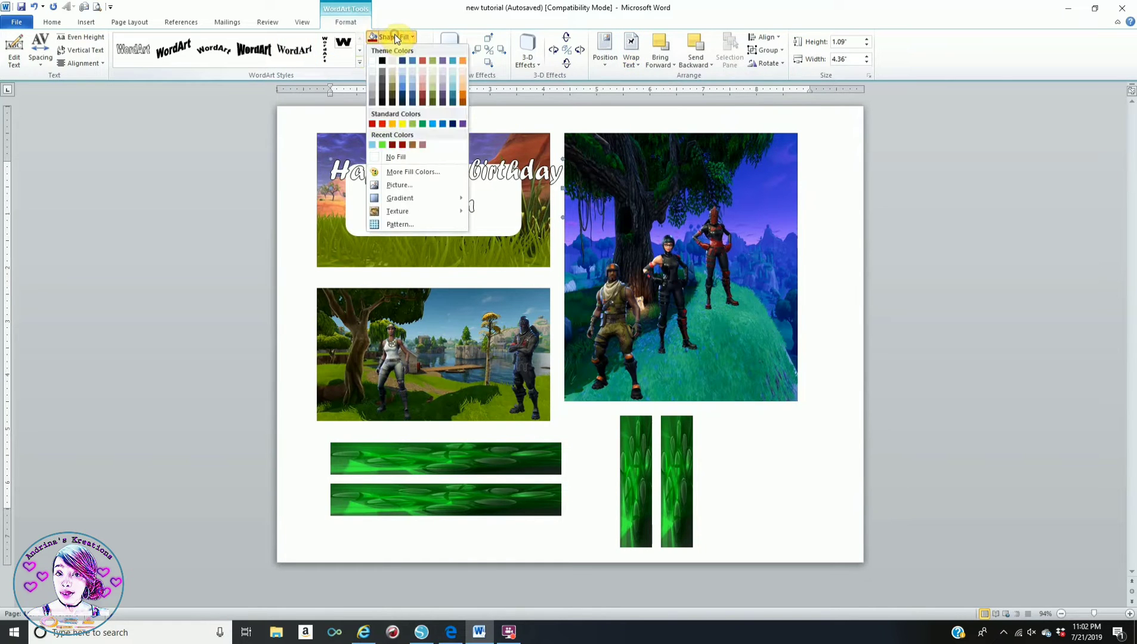
left_click(442, 124)
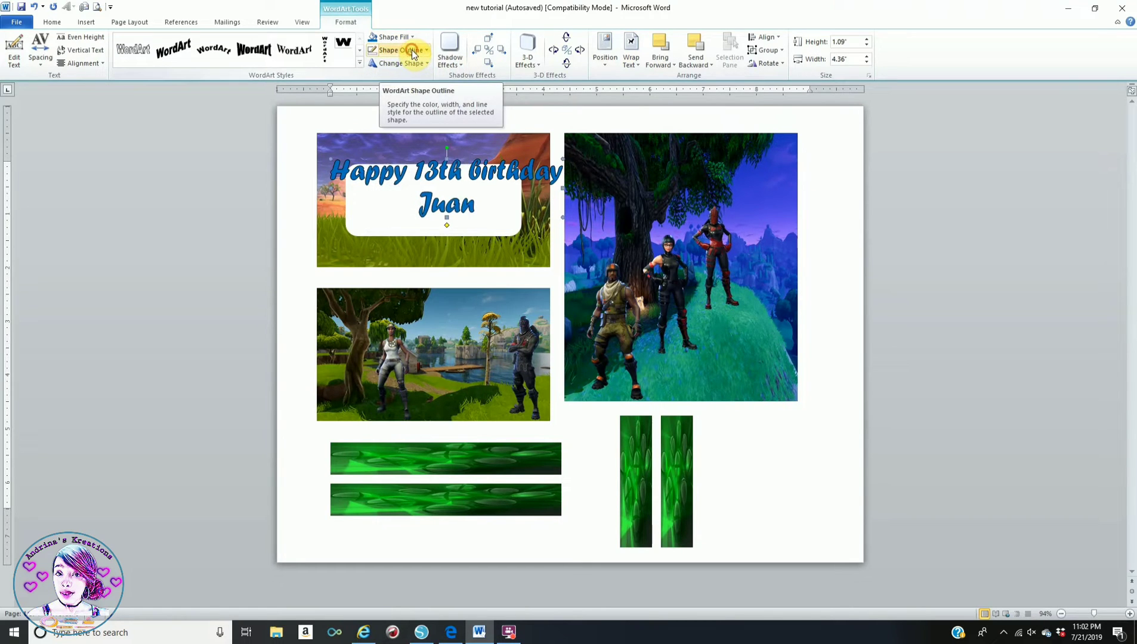
- Remove the WordArt outline and drag the white rounded box down off the top picture
left_click(412, 52)
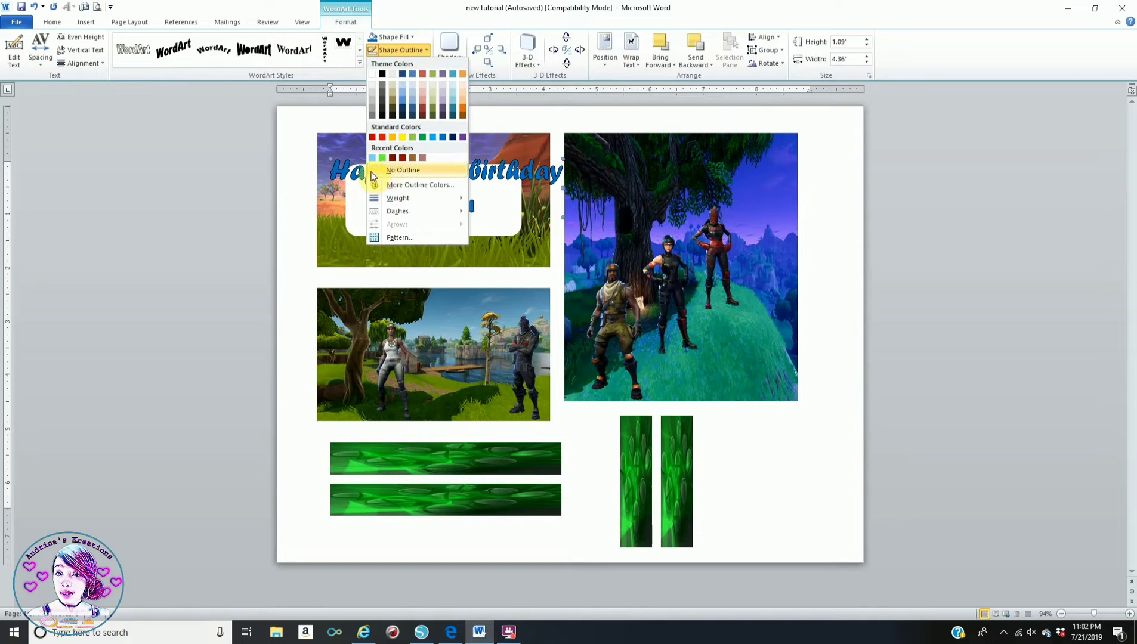
left_click(394, 170)
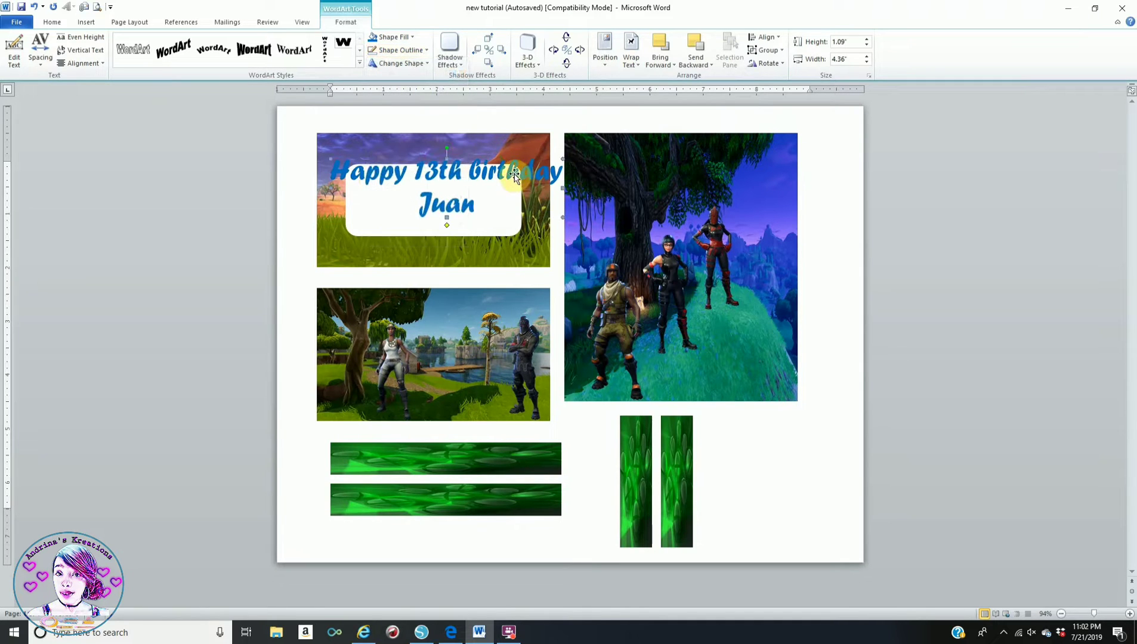
left_click_drag(514, 175, 504, 301)
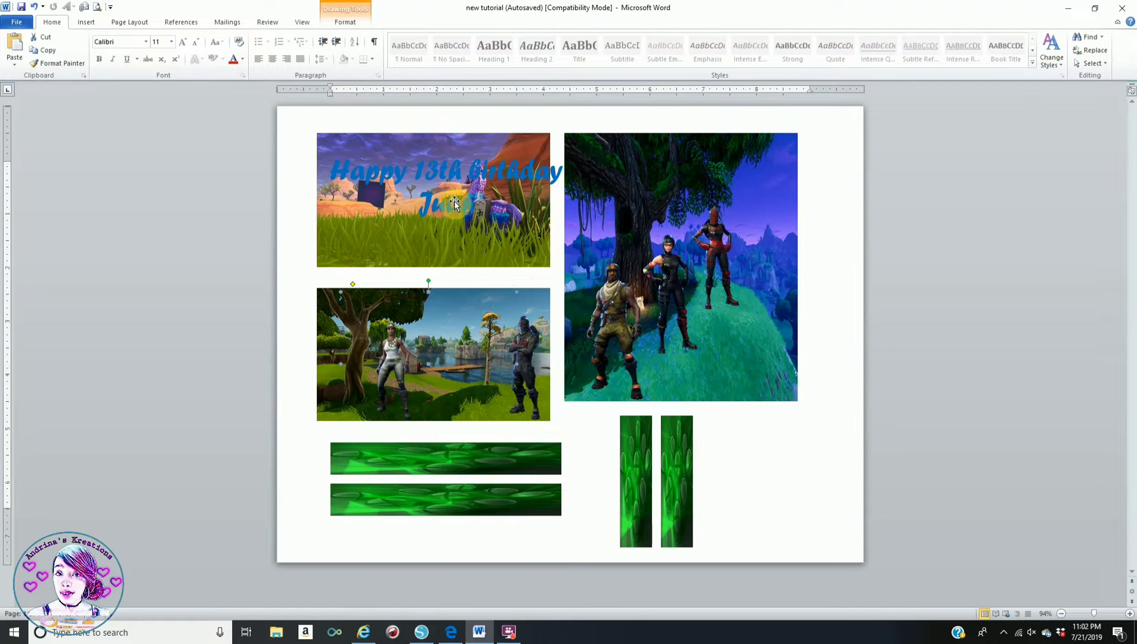
- Undo the rectangle move and drag the birthday WordArt onto the lower picture
left_click(34, 6)
left_click(541, 186)
left_click_drag(552, 174, 531, 341)
- Make the birthday WordArt white with a light blue outline and nudge it up slightly
left_click(354, 25)
left_click(398, 37)
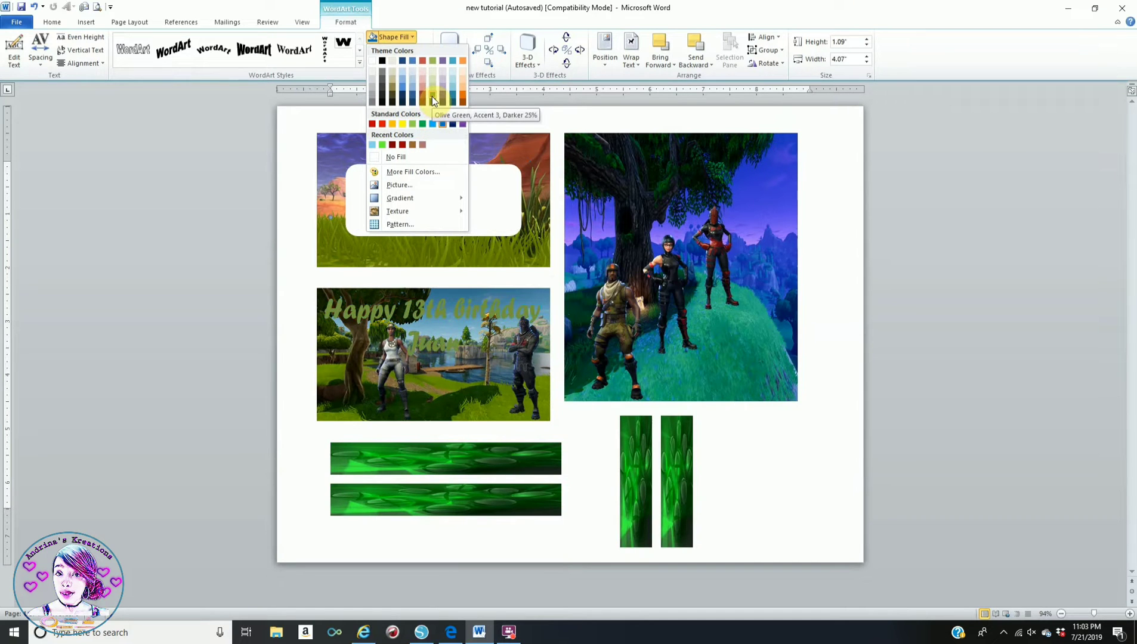
left_click(372, 60)
left_click(412, 51)
left_click(436, 137)
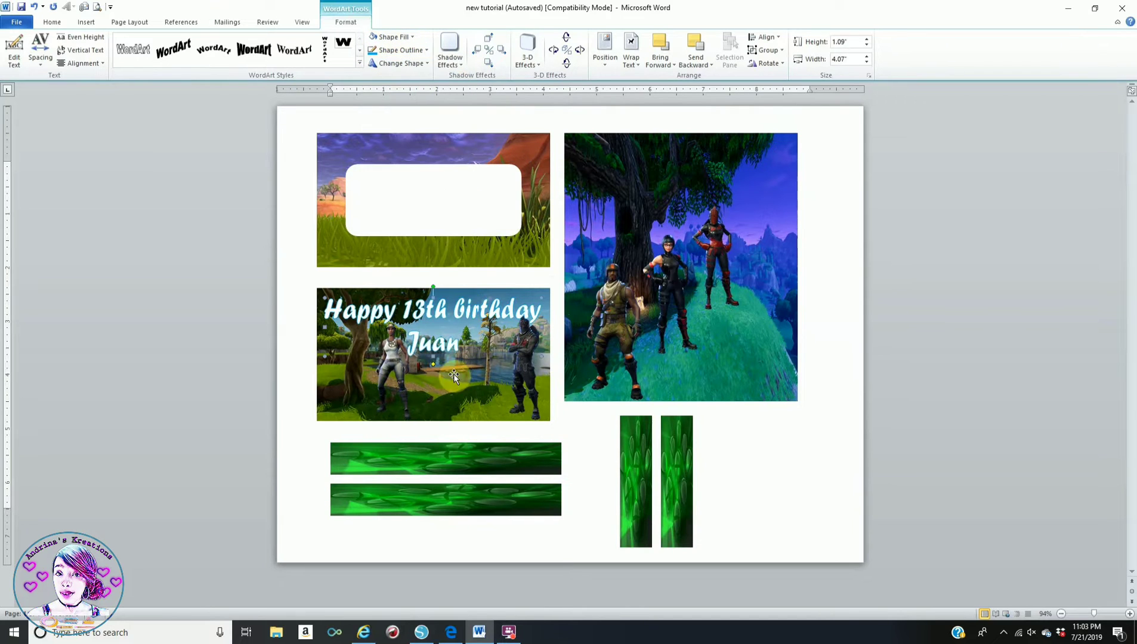
left_click_drag(437, 303, 437, 297)
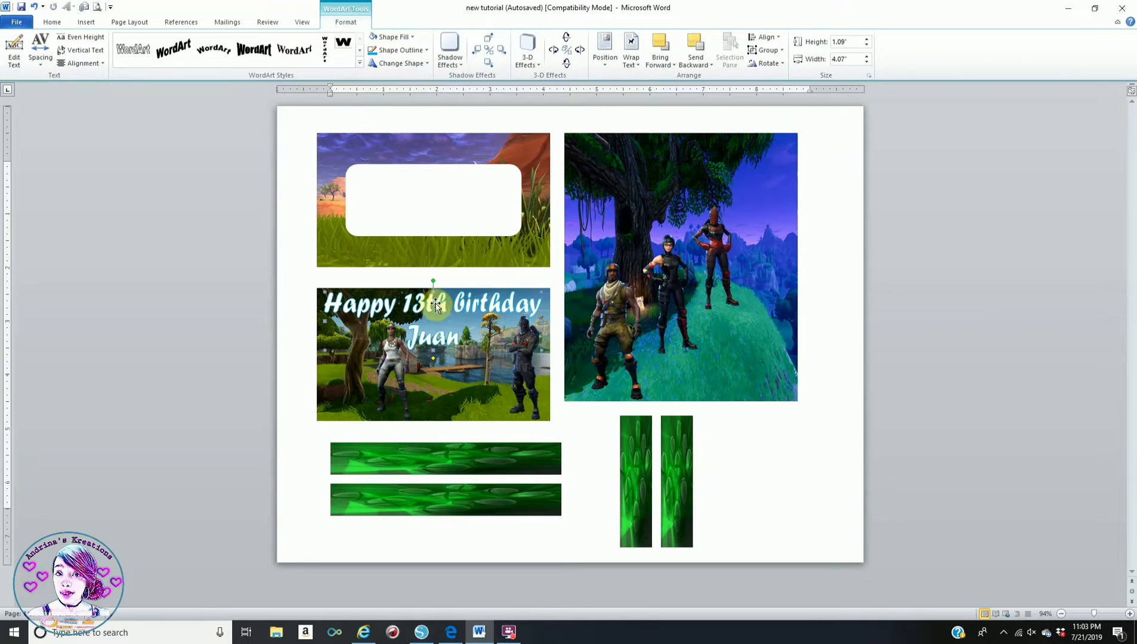
- Check the result, then open the Insert WordArt style gallery for a new WordArt
left_click(596, 459)
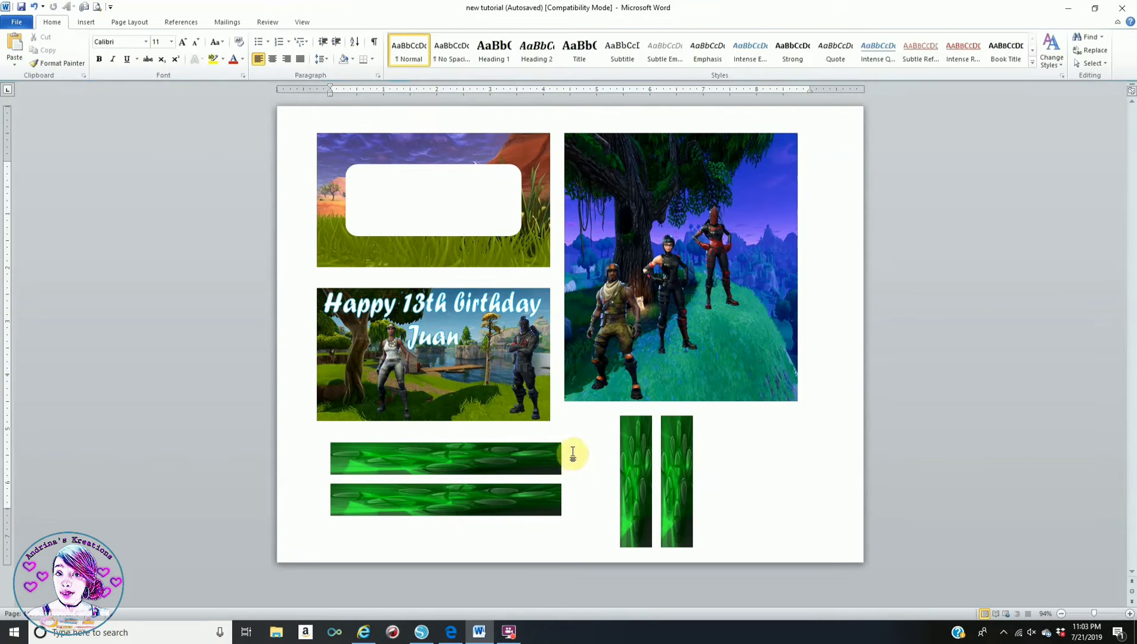
left_click(427, 339)
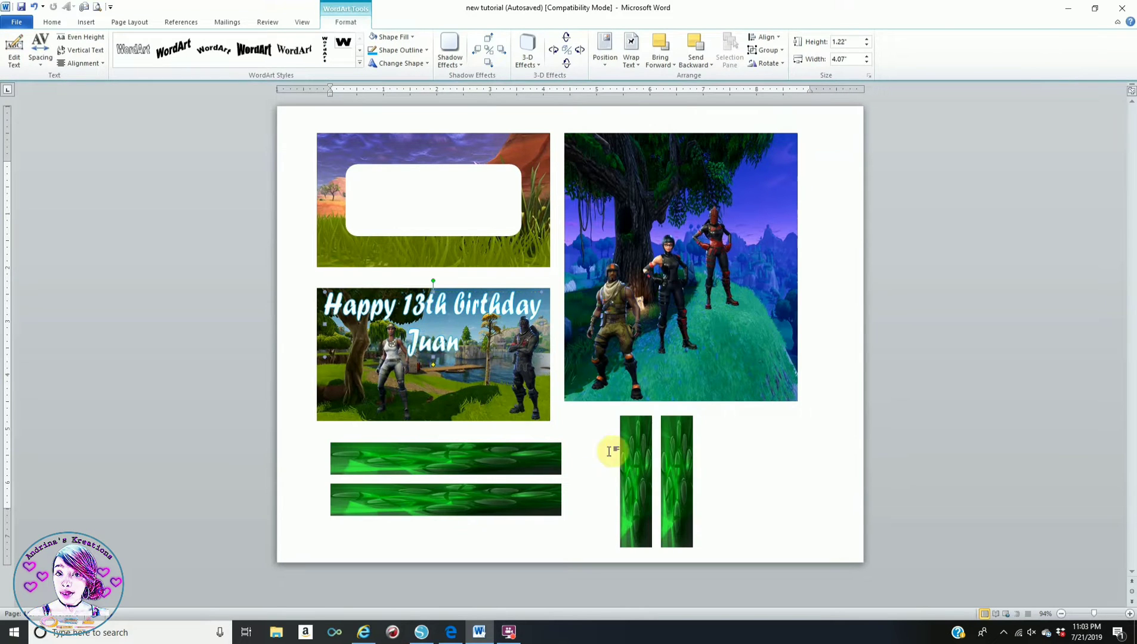
left_click(583, 451)
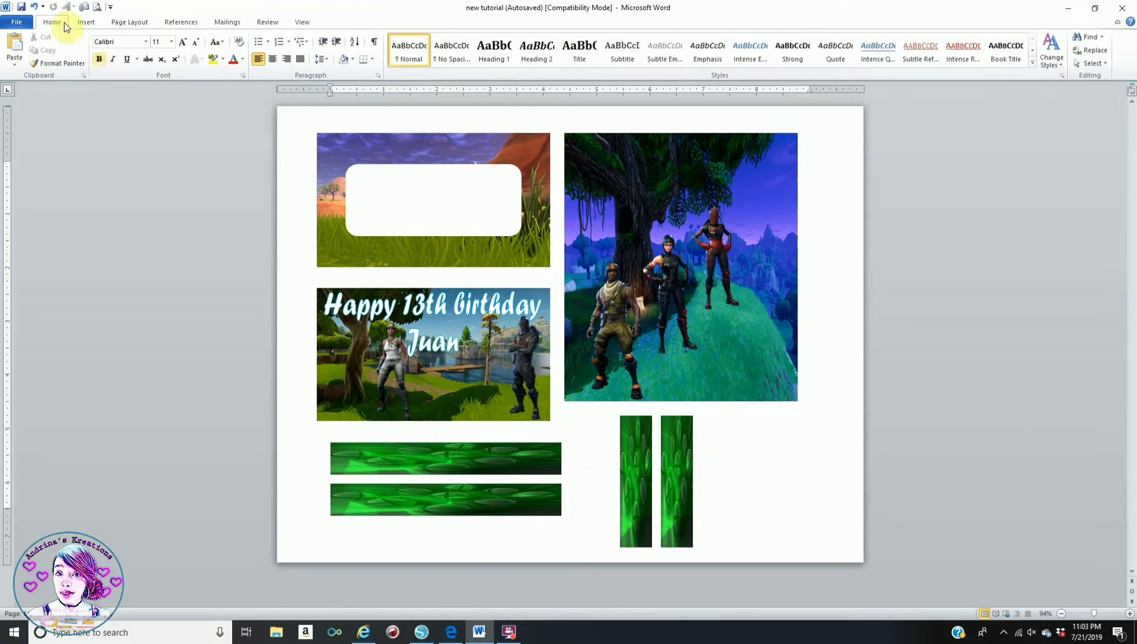
left_click(86, 22)
left_click(555, 46)
- Insert a first-style Forte WordArt reading 'Thank You For Celebrating with me!'
left_click(562, 87)
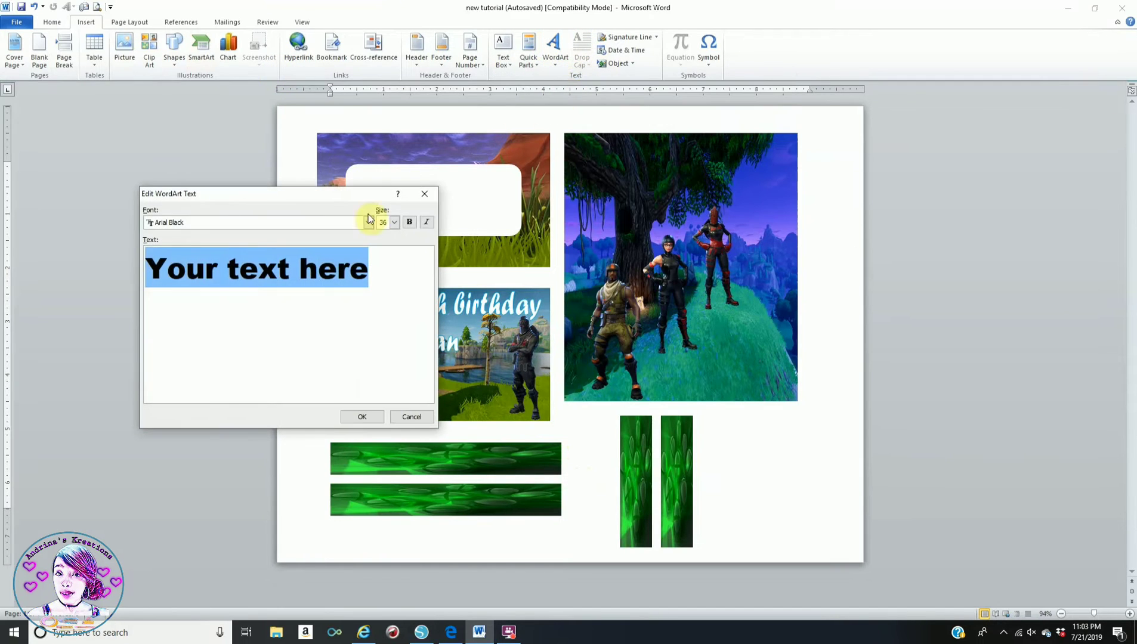
left_click(211, 223)
scroll(284, 273, "down", 10)
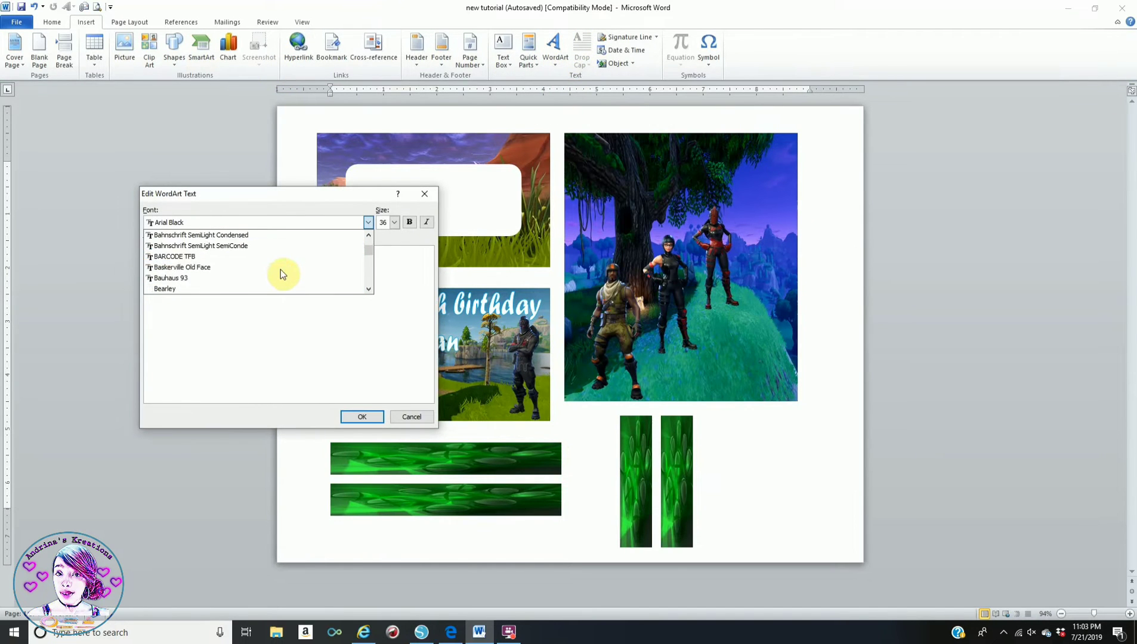
scroll(280, 273, "down", 7)
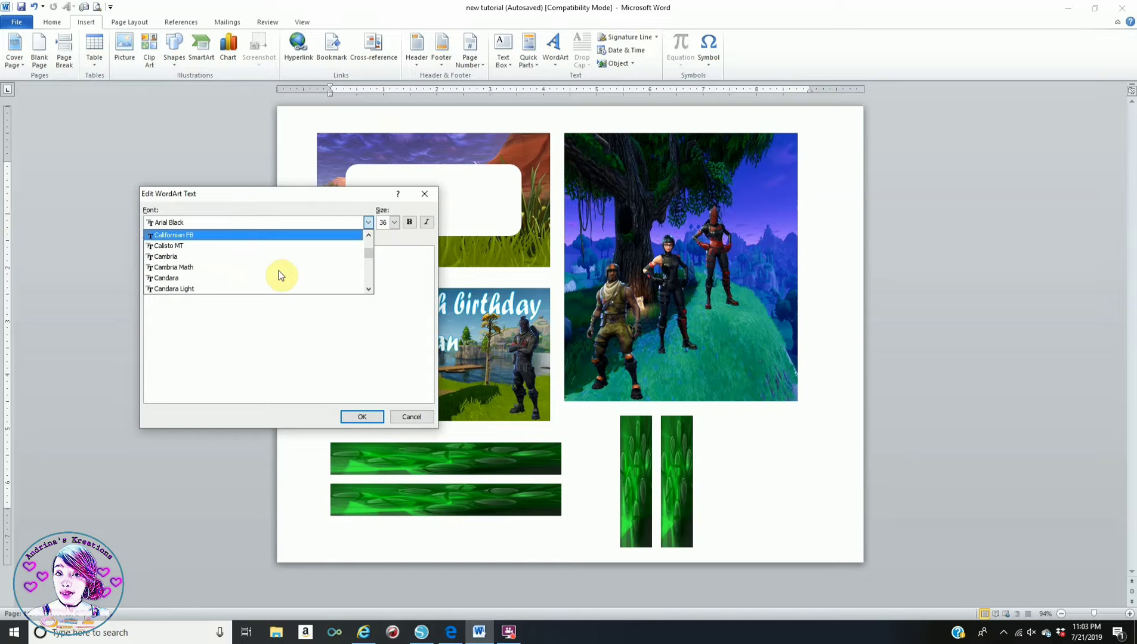
scroll(279, 271, "down", 8)
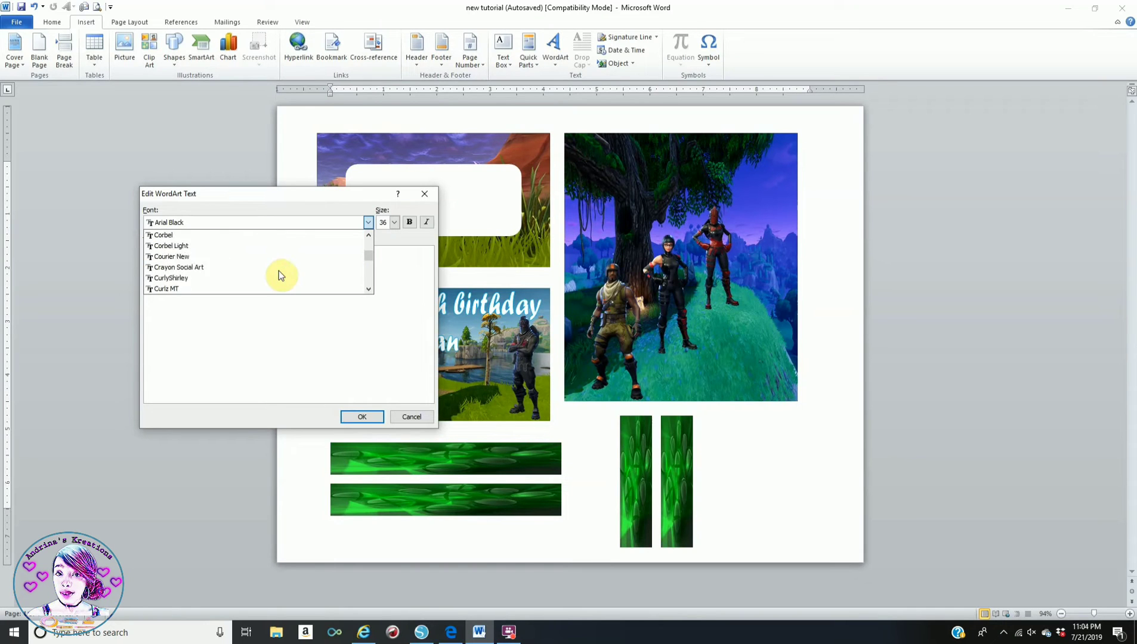
scroll(279, 271, "down", 3)
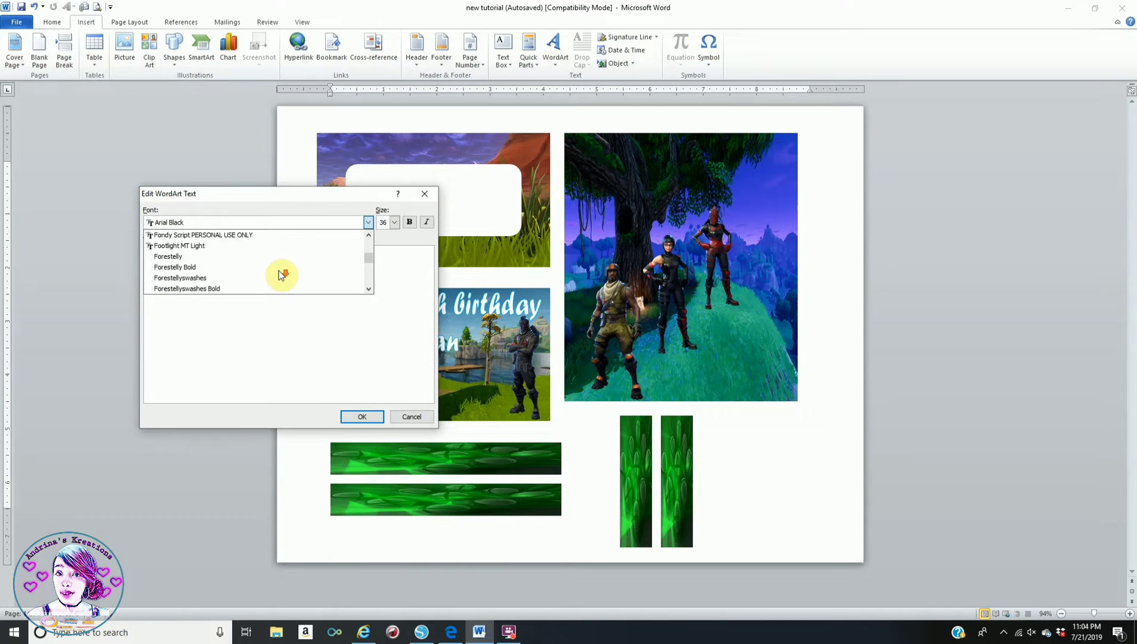
left_click(262, 268)
left_click_drag(315, 266, 135, 286)
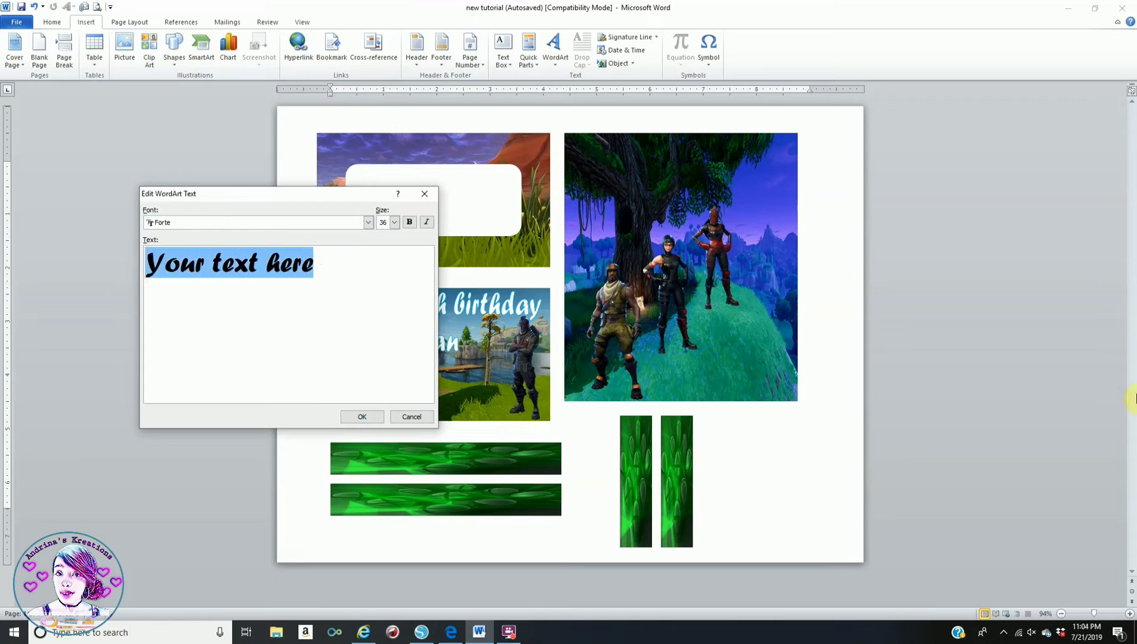
type("Thank")
type(" You For C")
type("elebrating ")
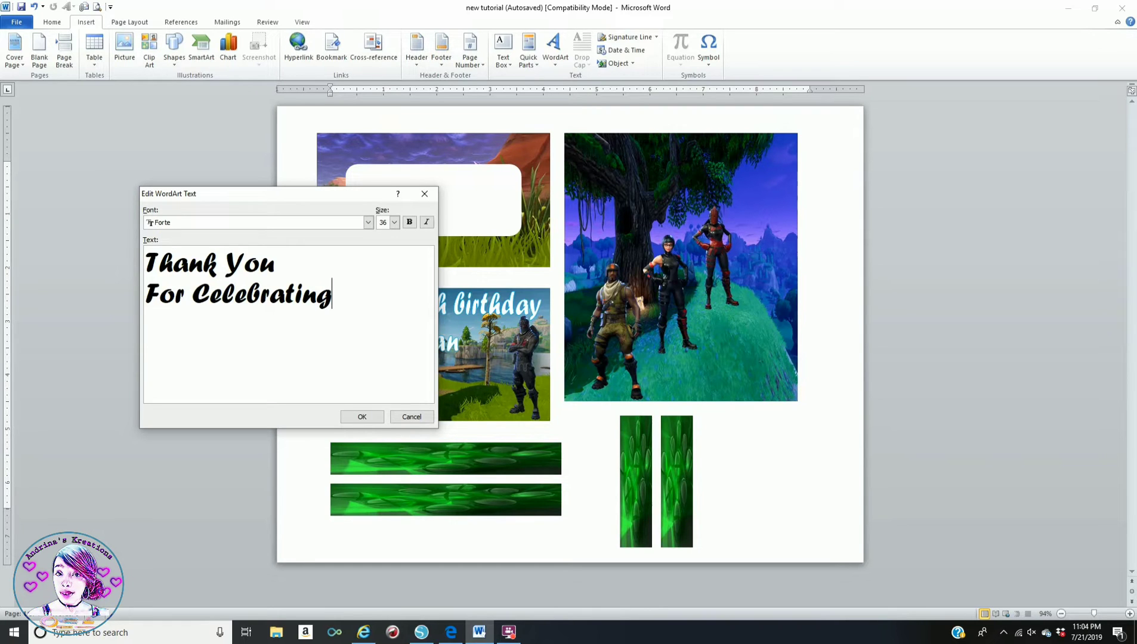
type("with me")
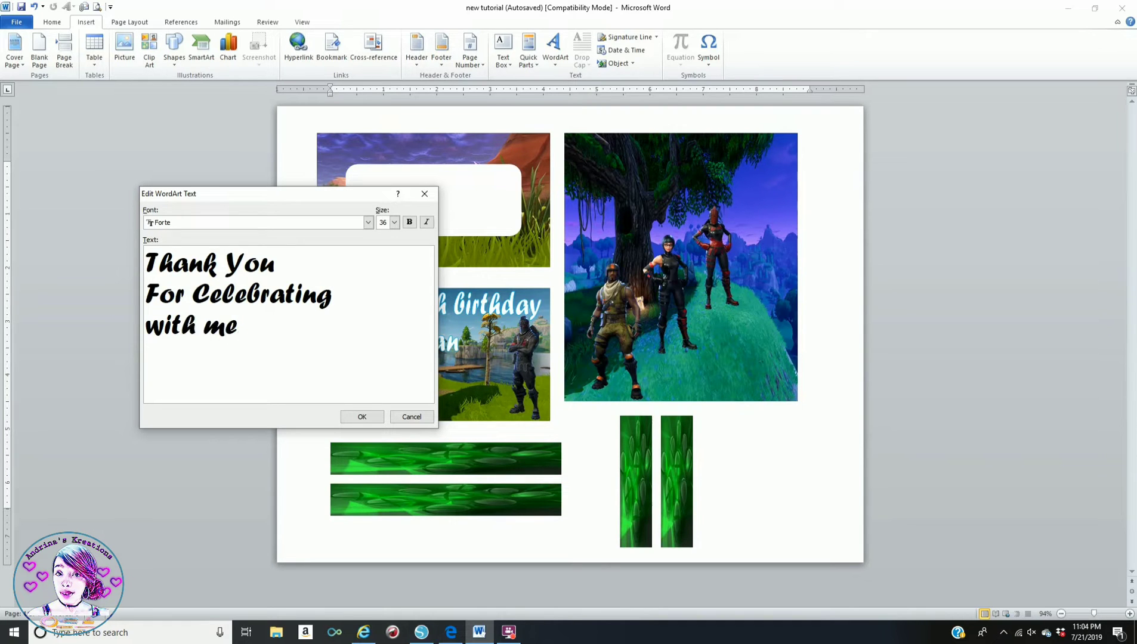
left_click(358, 416)
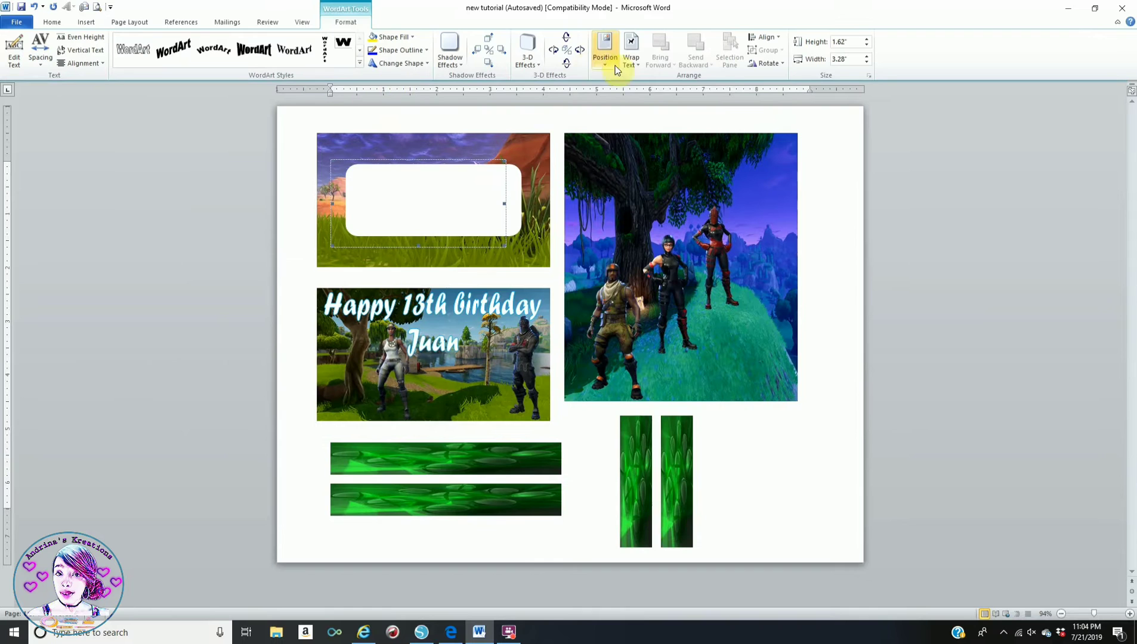
- Set the Thank You WordArt In Front of Text with white fill and light blue outline
left_click(630, 51)
left_click(682, 167)
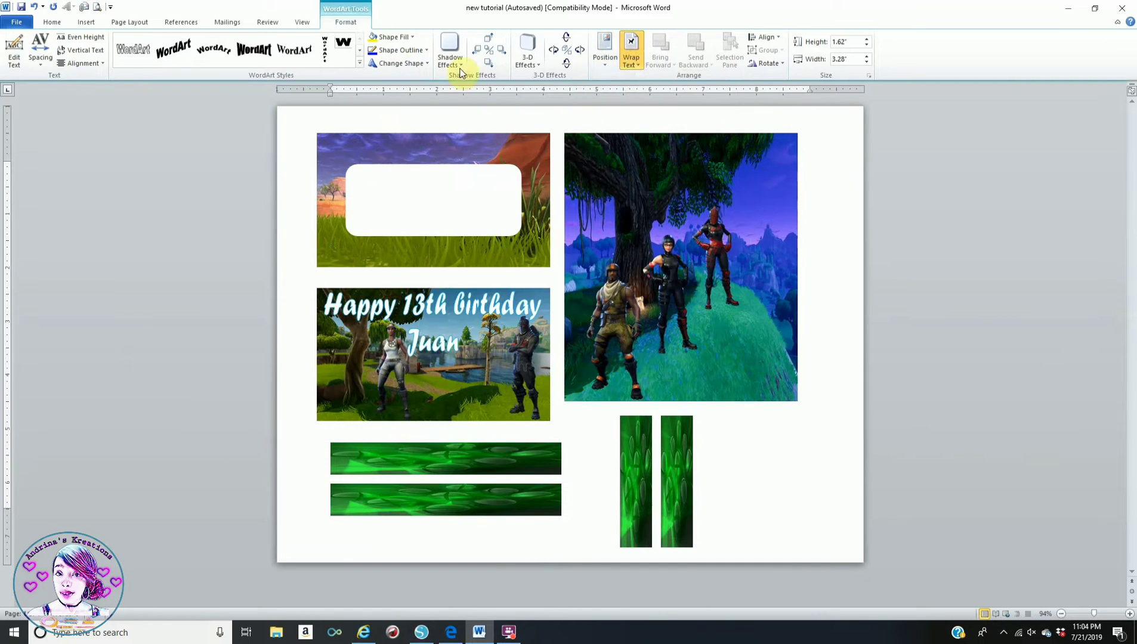
left_click(394, 37)
left_click(373, 61)
left_click(398, 50)
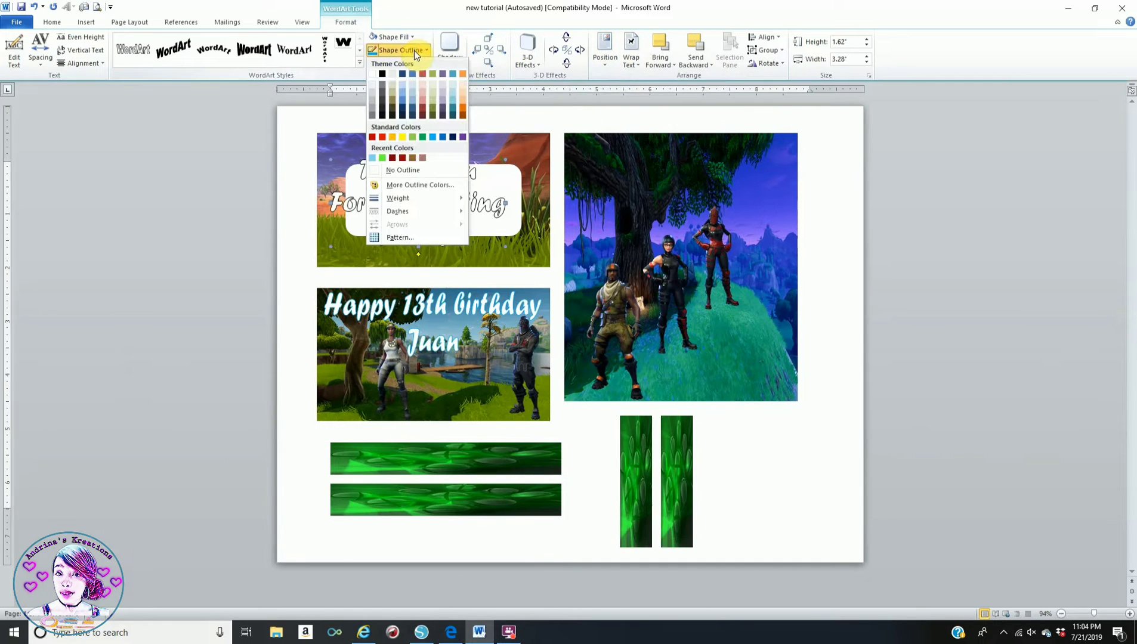
left_click(373, 158)
- Move the Thank You WordArt to the right picture's top and squash it to 1.4 inches tall
left_click_drag(418, 174, 684, 154)
left_click_drag(683, 234, 682, 222)
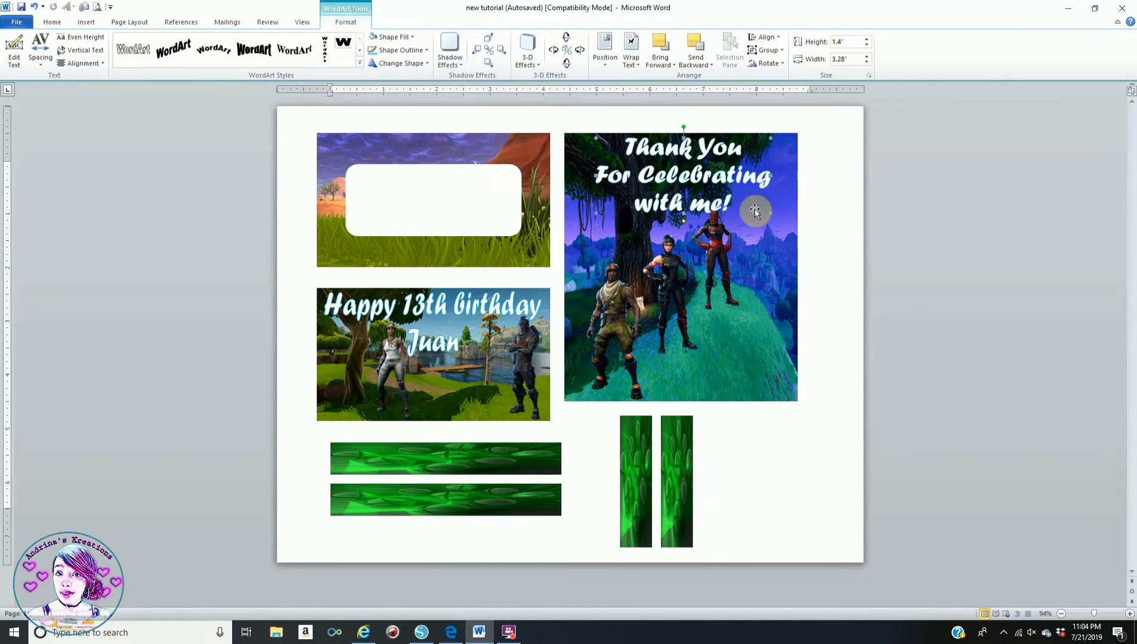
left_click(716, 241)
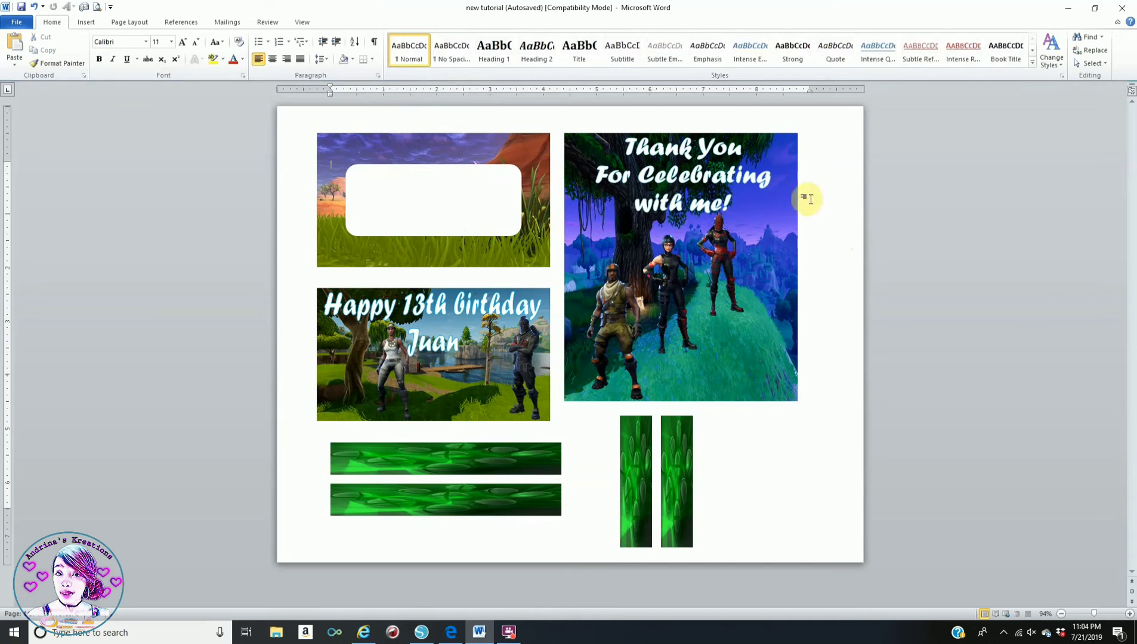
- Insert a first-style WordArt with 'Made By', the creator's name, and a contact e-mail on three lines
left_click(91, 23)
left_click(554, 46)
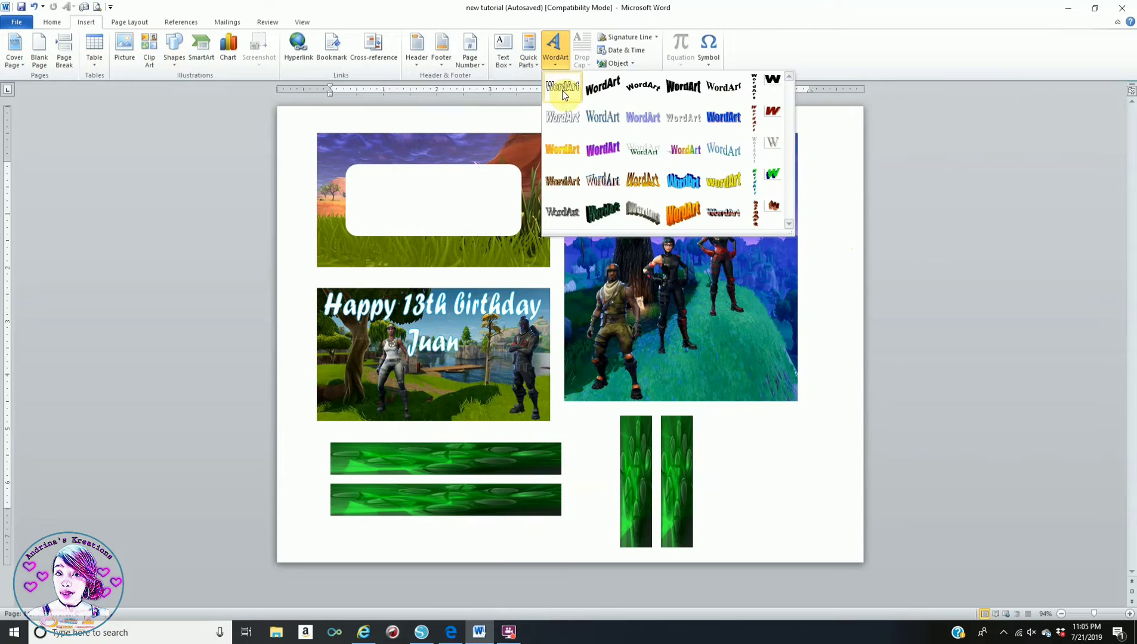
left_click(562, 90)
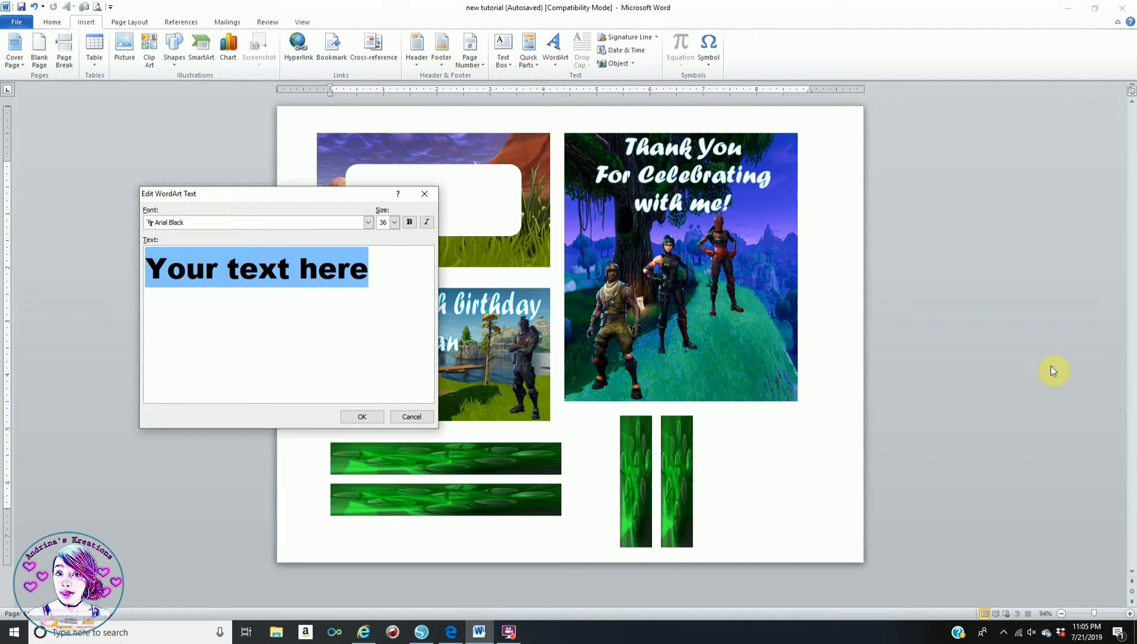
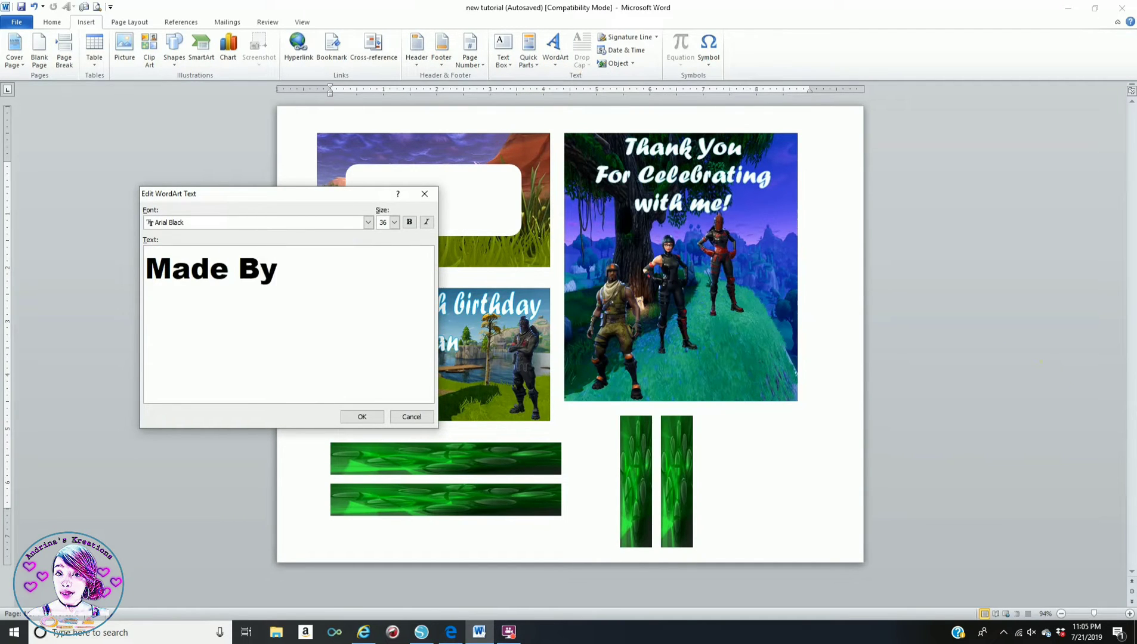
key("Return")
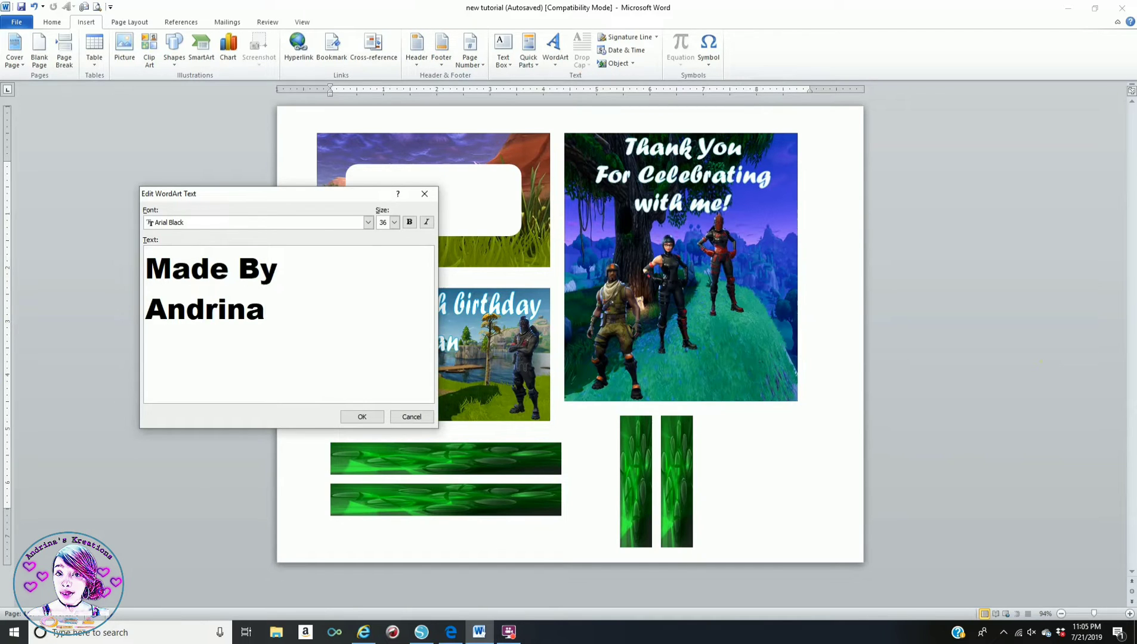
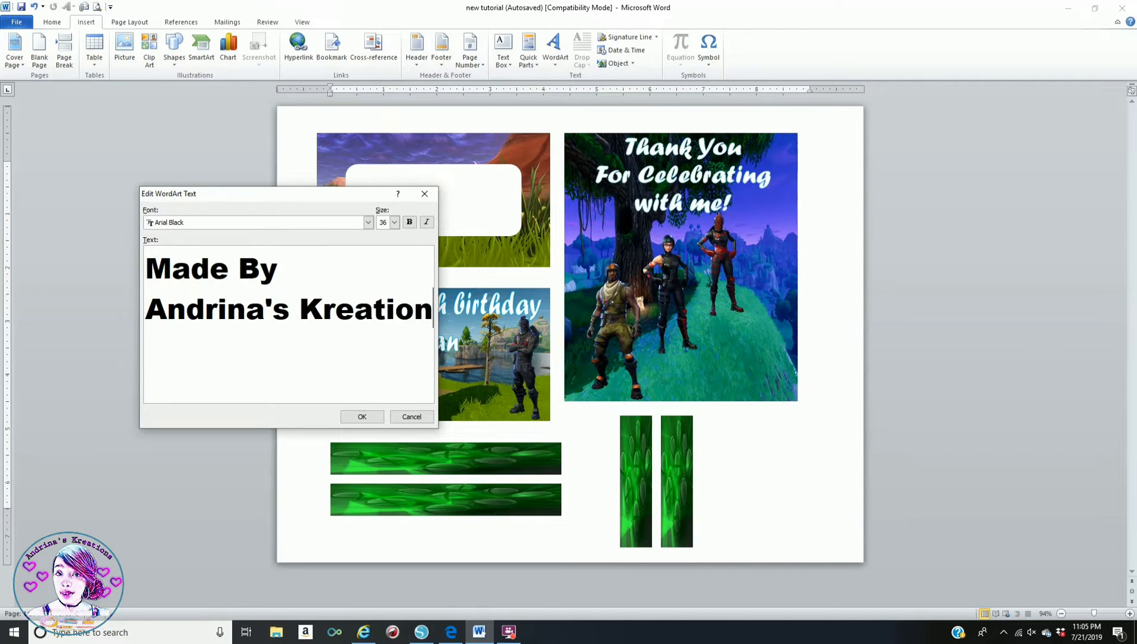
key("Return")
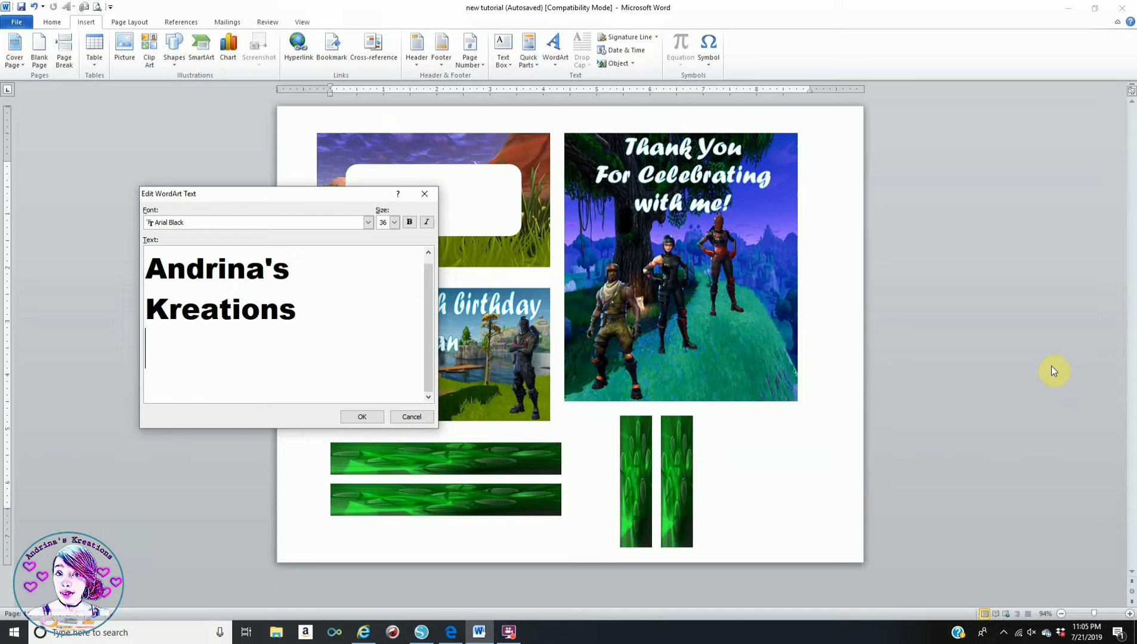
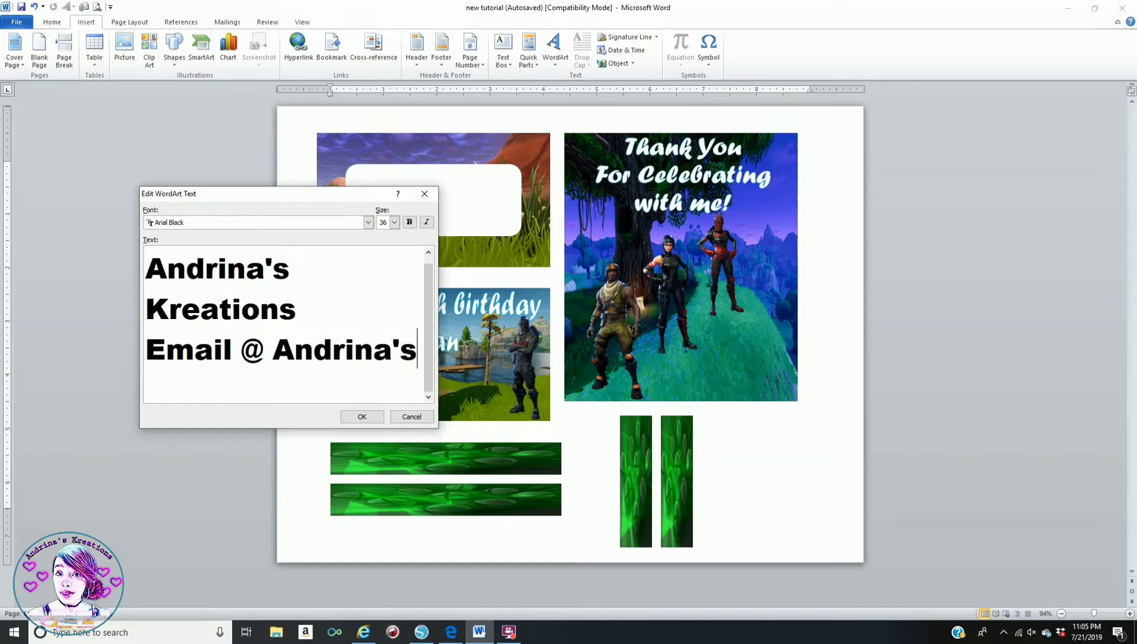
key("BackSpace")
key("BackSpace")
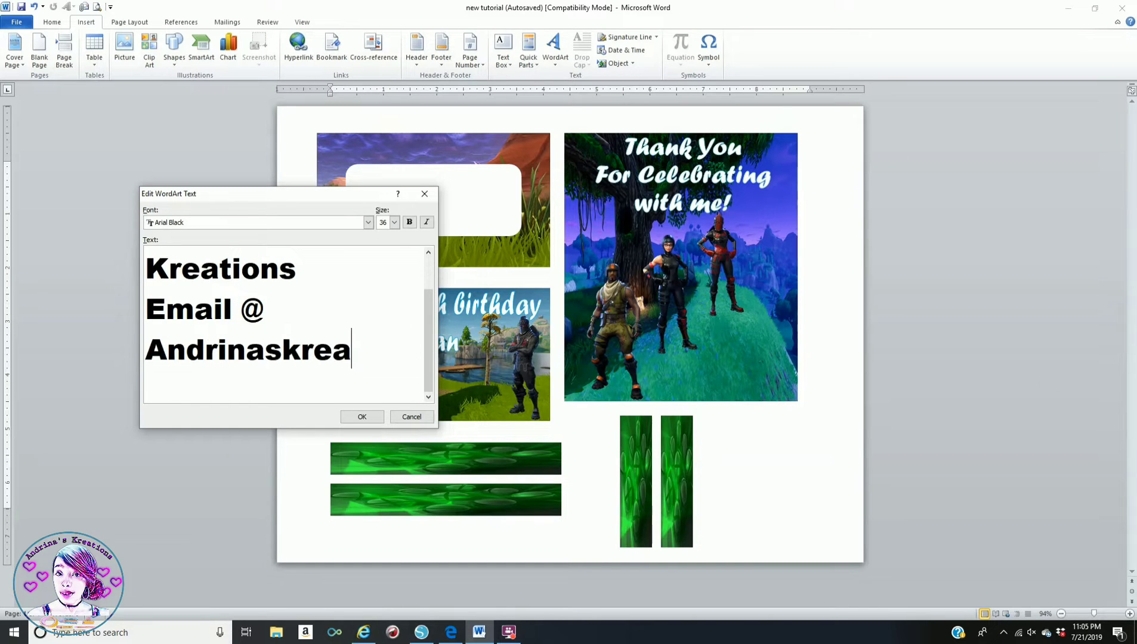
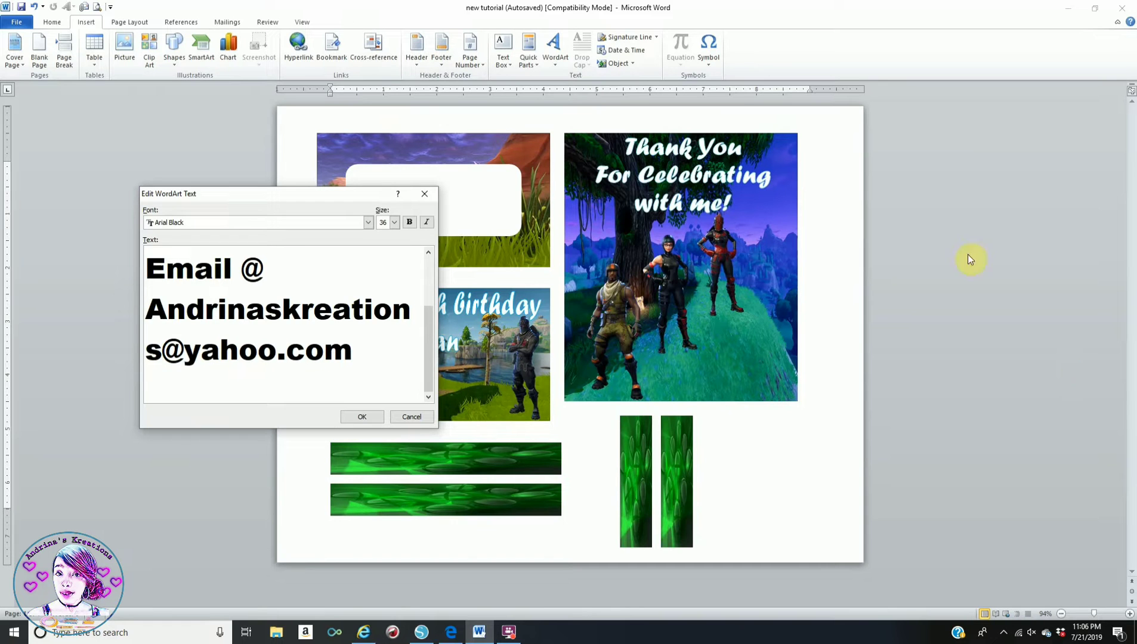
left_click(362, 416)
- Set the credit WordArt to In Front of Text with no outline
left_click(631, 54)
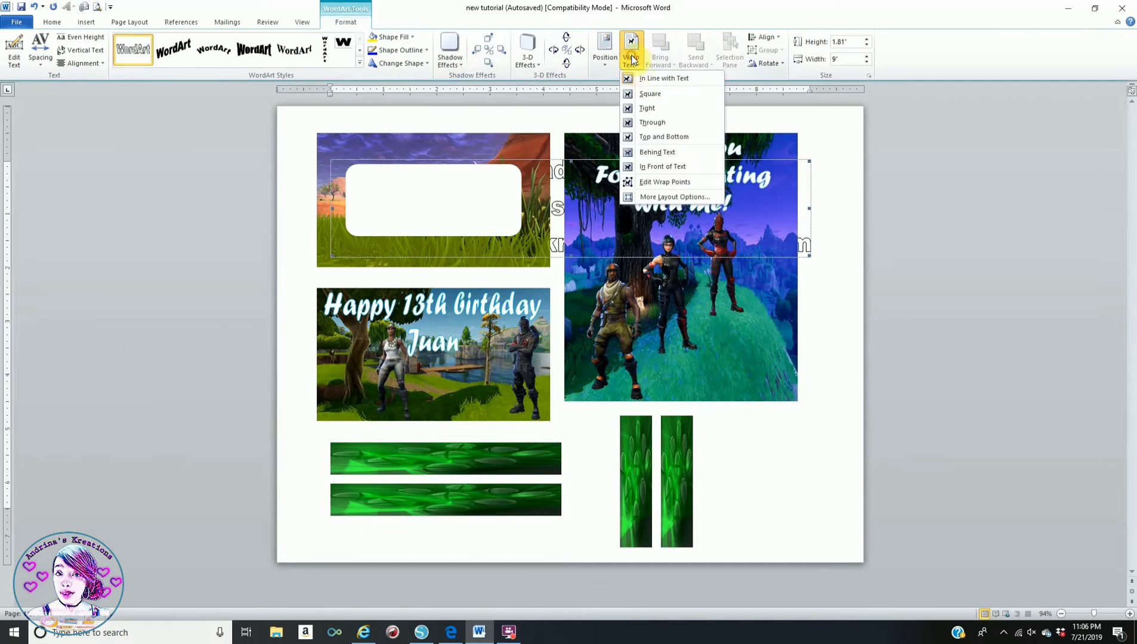
left_click(656, 166)
left_click(390, 37)
left_click(399, 50)
left_click(399, 50)
left_click(375, 172)
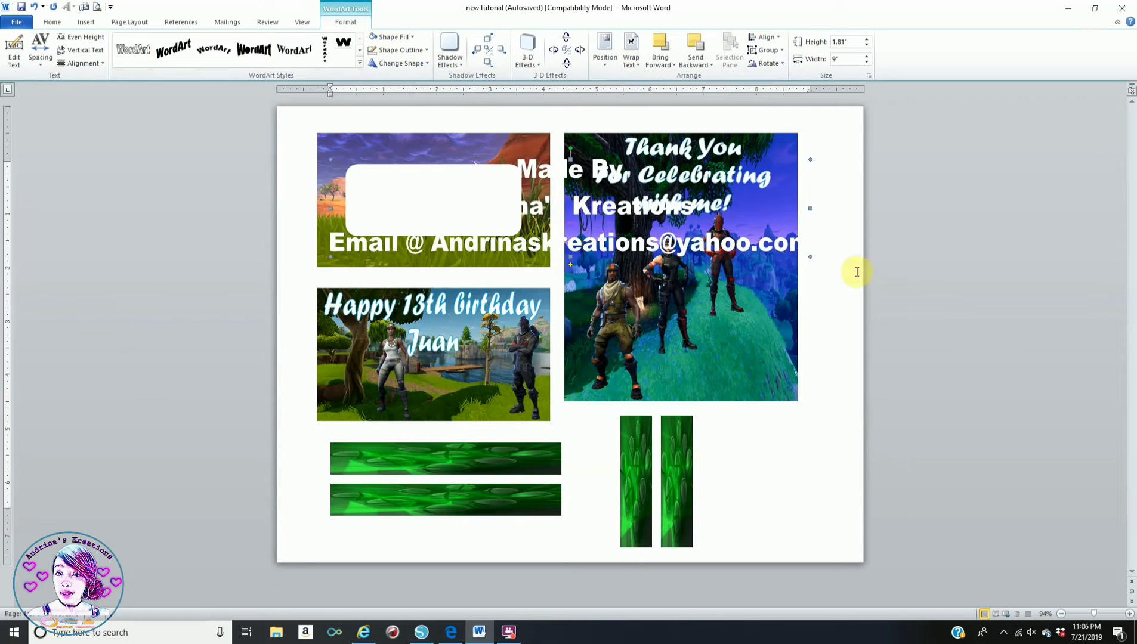
- Shrink the credit to a 0.38 by 1.99 box in the picture's bottom-right corner
left_click_drag(810, 257, 739, 381)
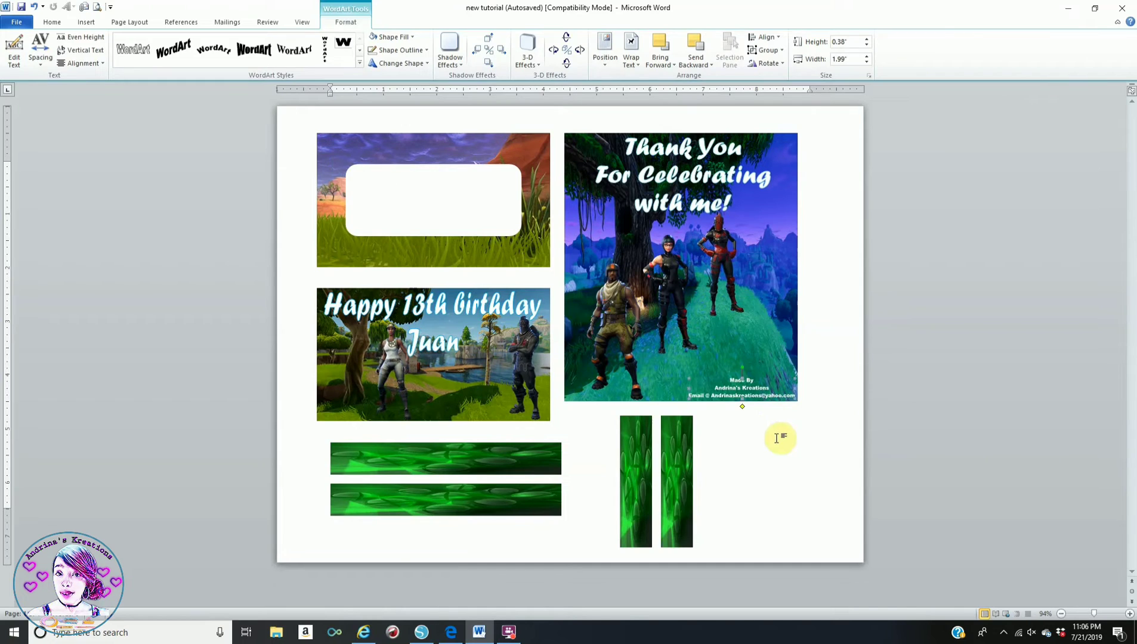
left_click(738, 420)
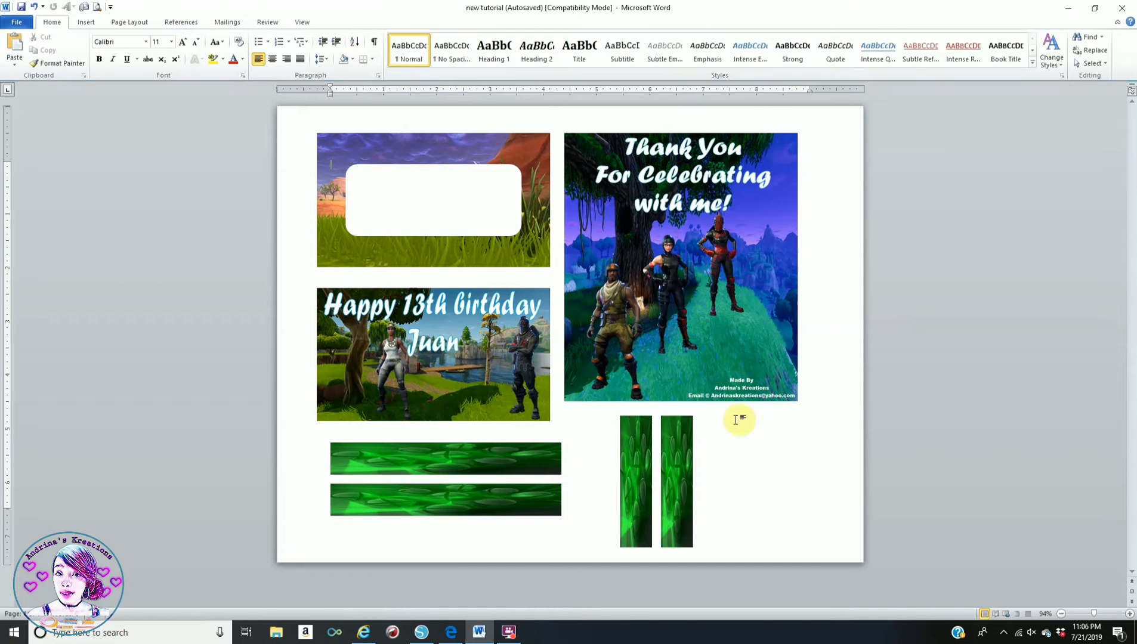
left_click(740, 386)
- Shrink the credit slightly, undo the accidental picture shift, nudge the credit lower, and show Print Preview
left_click_drag(690, 397, 757, 387)
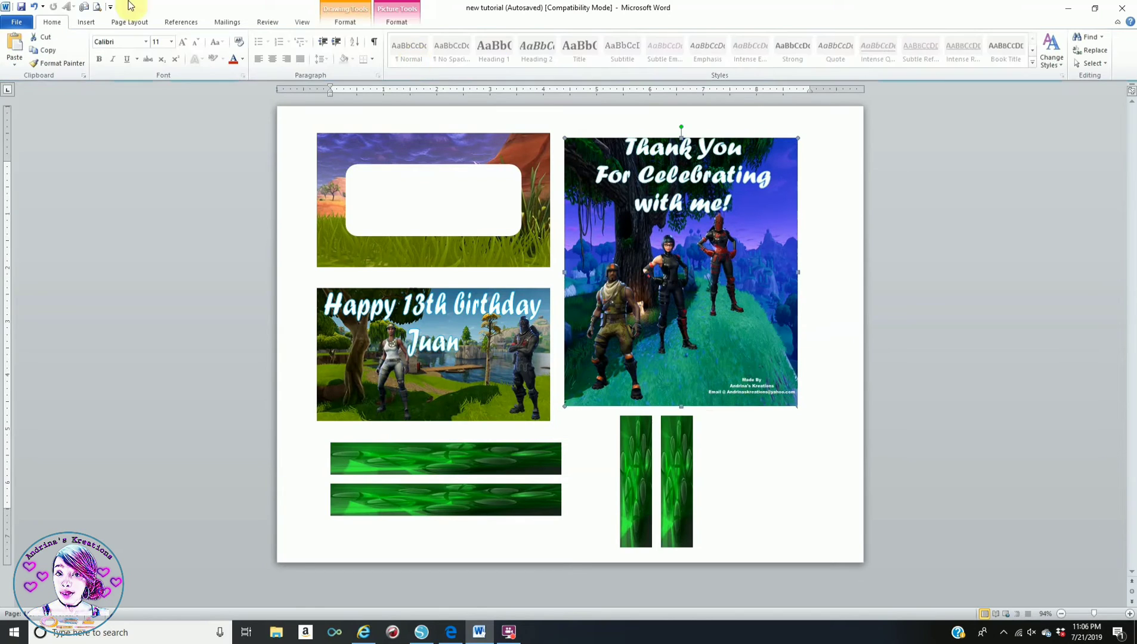
left_click(34, 6)
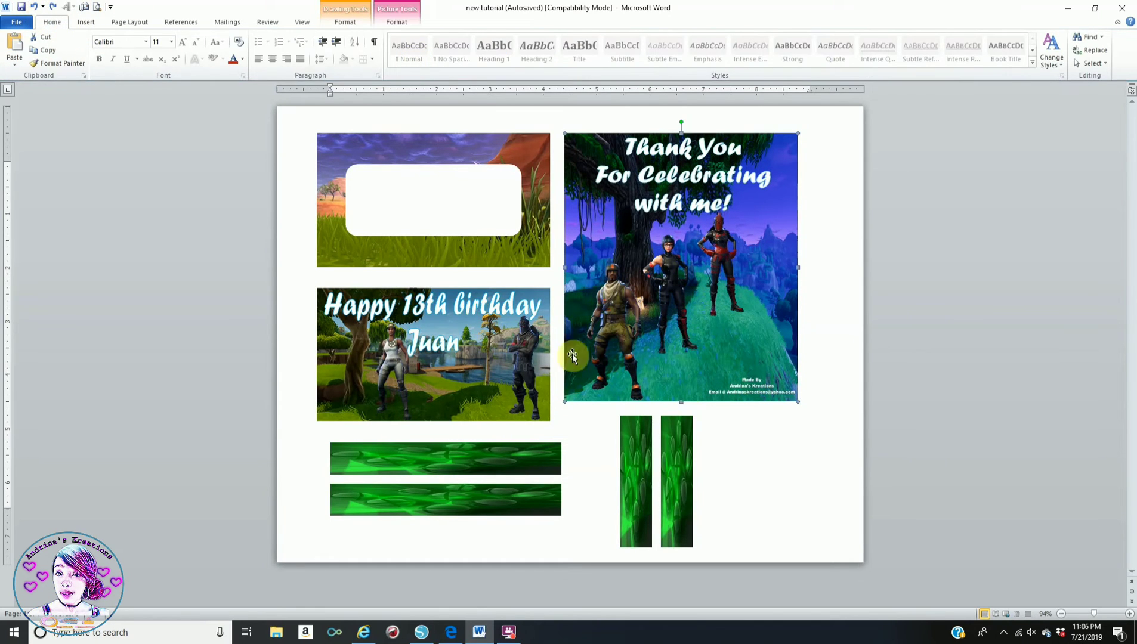
left_click(750, 383)
left_click_drag(749, 381, 750, 388)
left_click(810, 446)
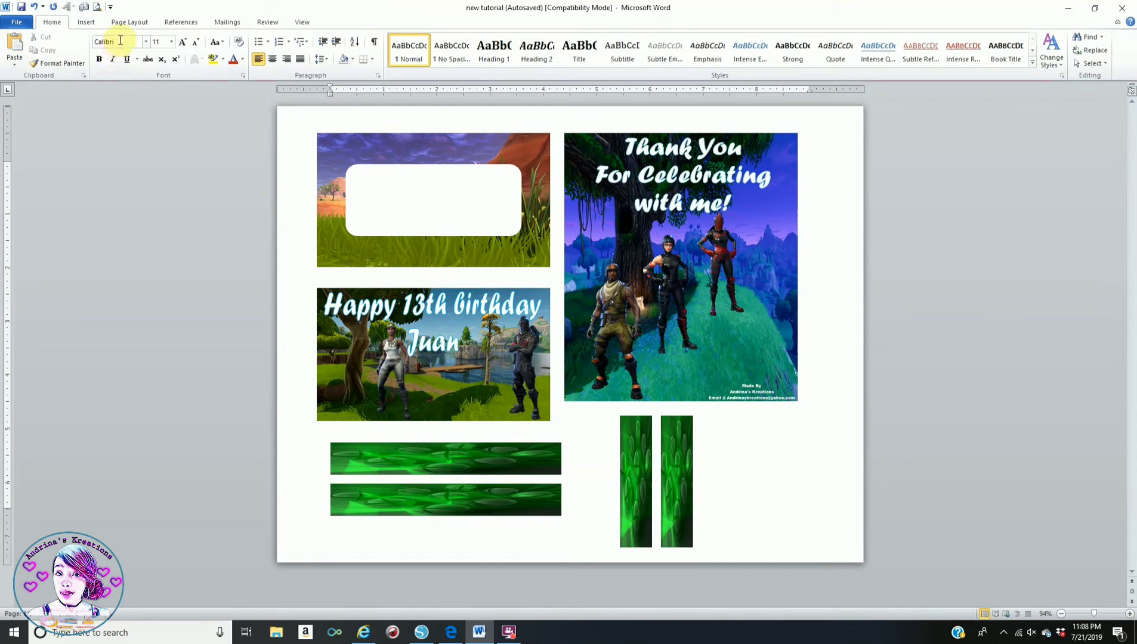
left_click(98, 7)
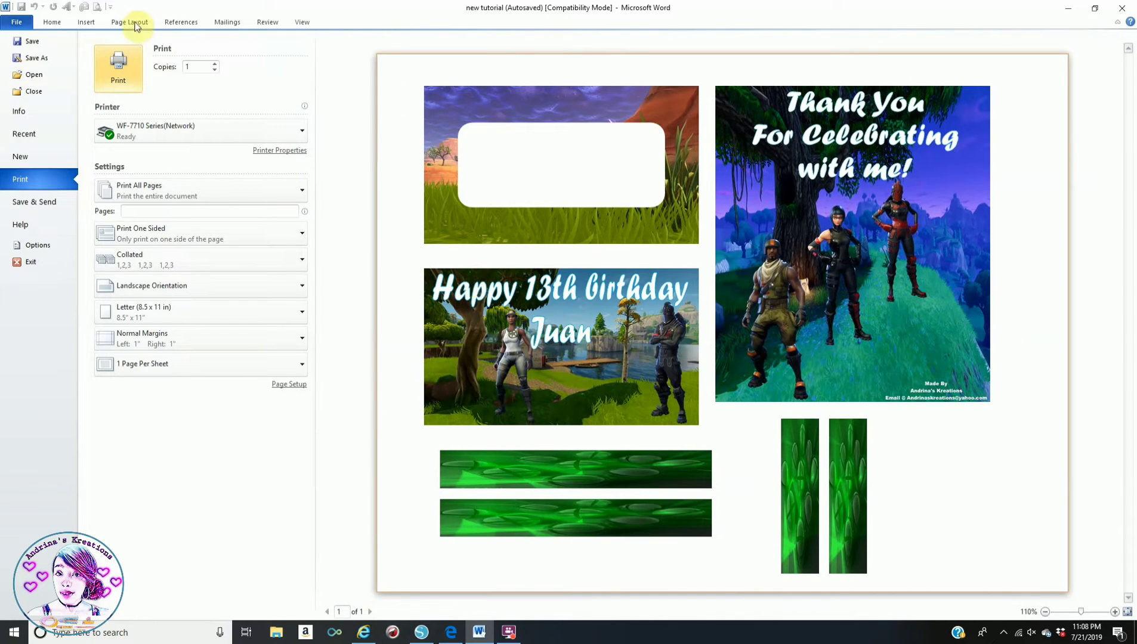
left_click(47, 63)
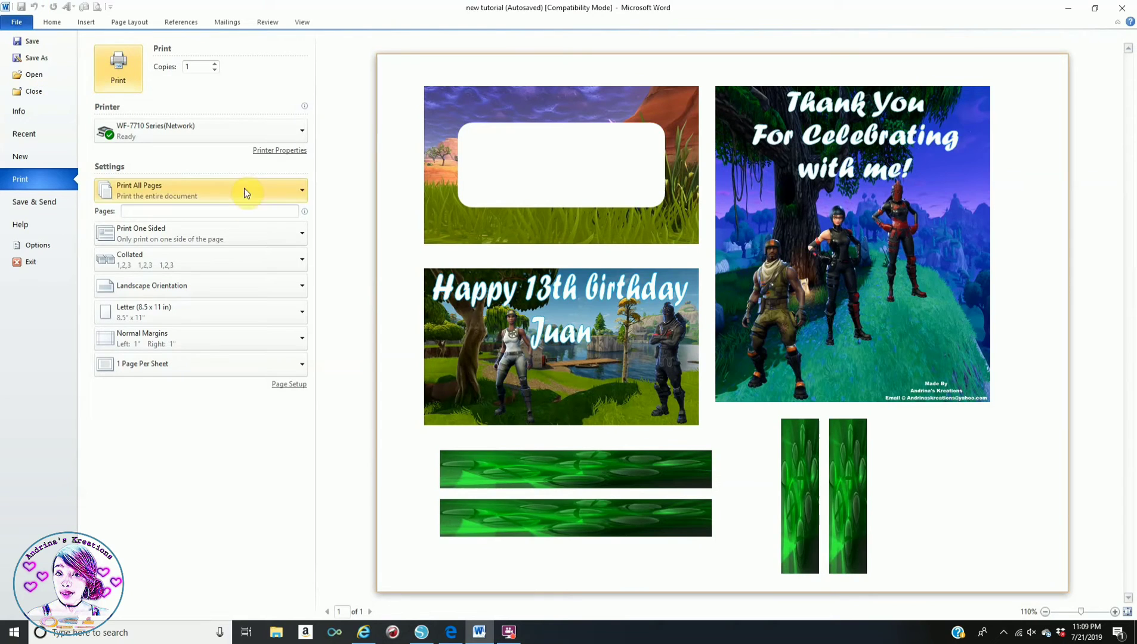
left_click(284, 151)
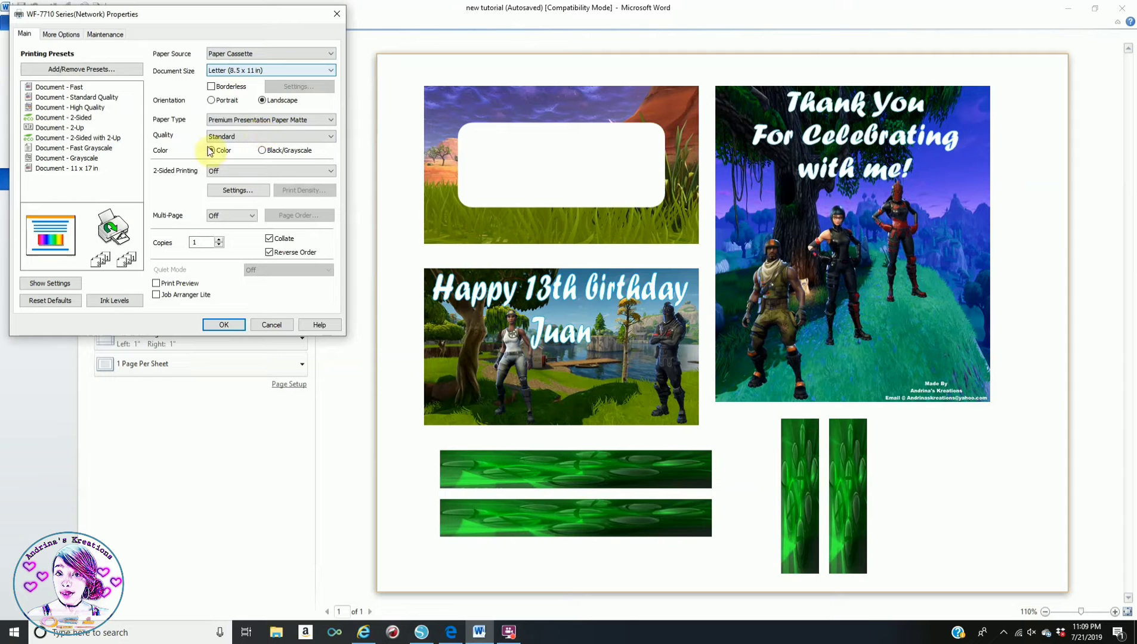
left_click(224, 325)
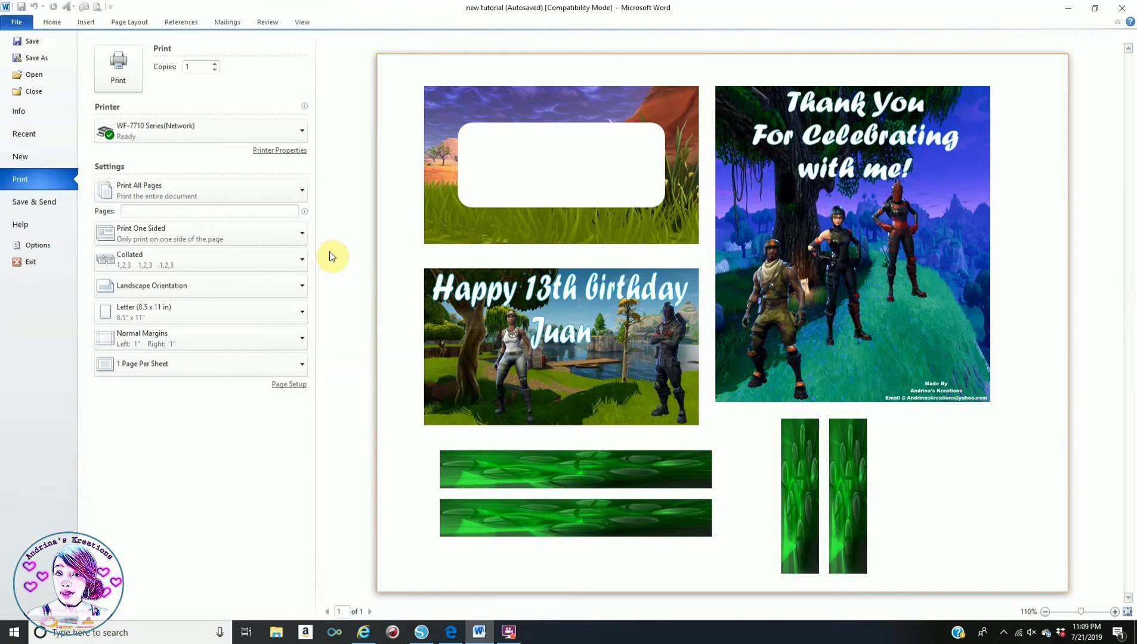